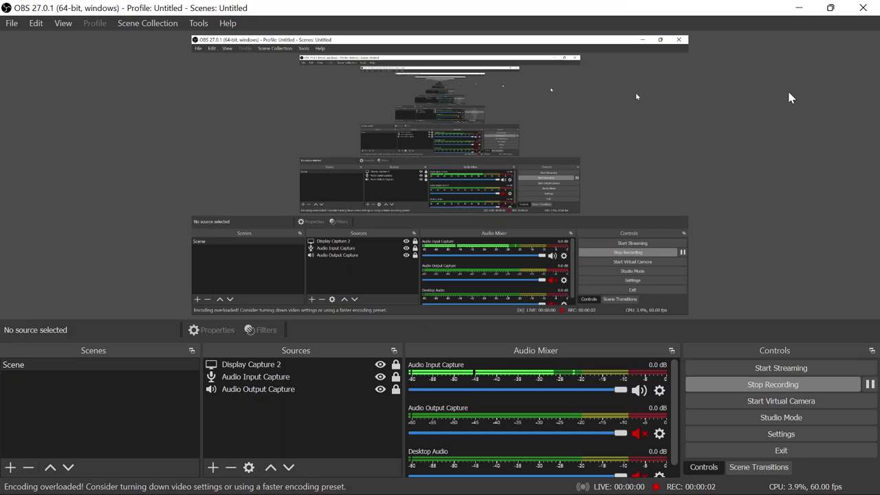
Step: Switch from the recorder and browser windows to Blender and start with a new General file
{"action": "left_click", "coordinate": [797, 8]}
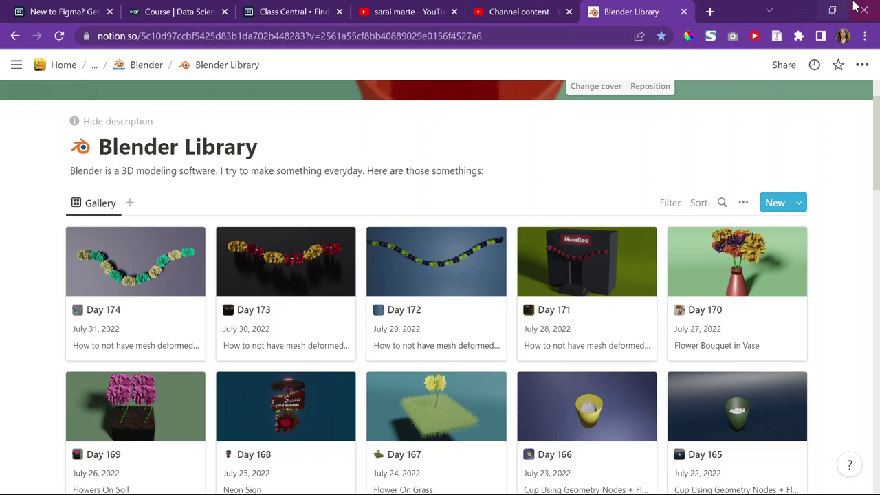
{"action": "left_click", "coordinate": [806, 12]}
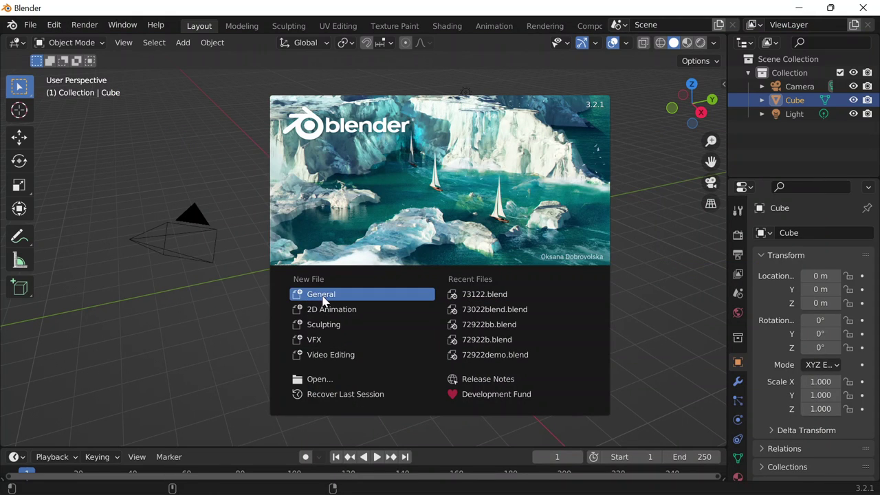
{"action": "left_click", "coordinate": [423, 294]}
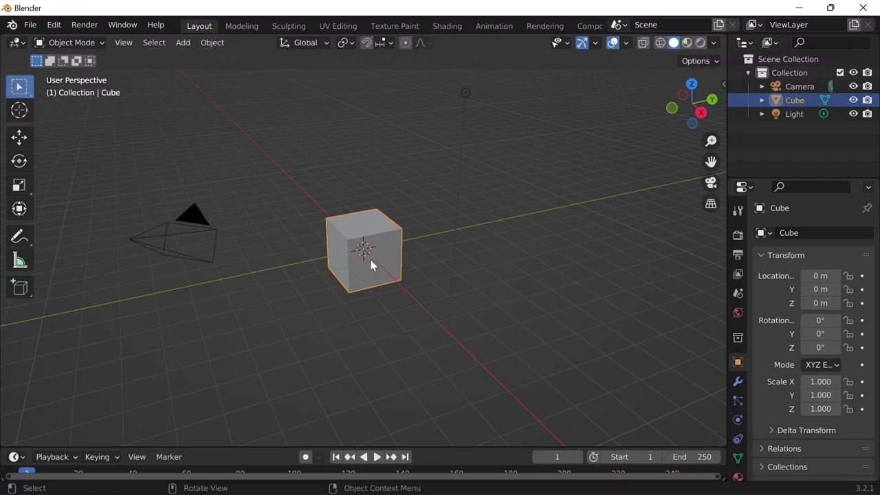
Step: Open the Geometry Nodes workspace and collapse the spreadsheet area to widen the 3D viewport
{"action": "scroll", "coordinate": [371, 265], "scroll_direction": "up", "scroll_amount": 5}
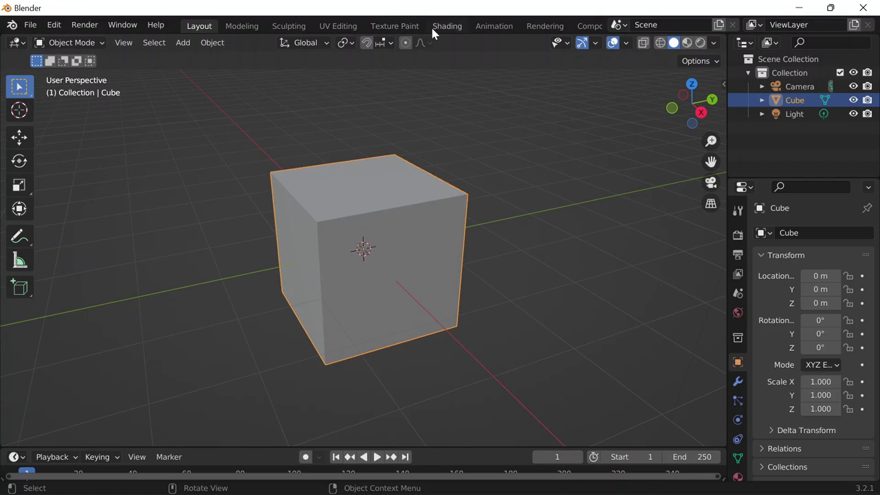
{"action": "scroll", "coordinate": [430, 25], "scroll_direction": "down", "scroll_amount": 5}
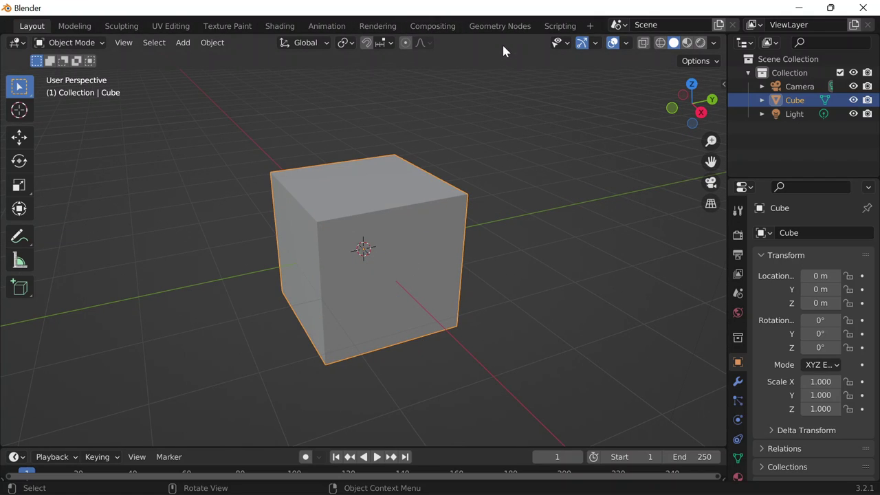
{"action": "left_click", "coordinate": [497, 29]}
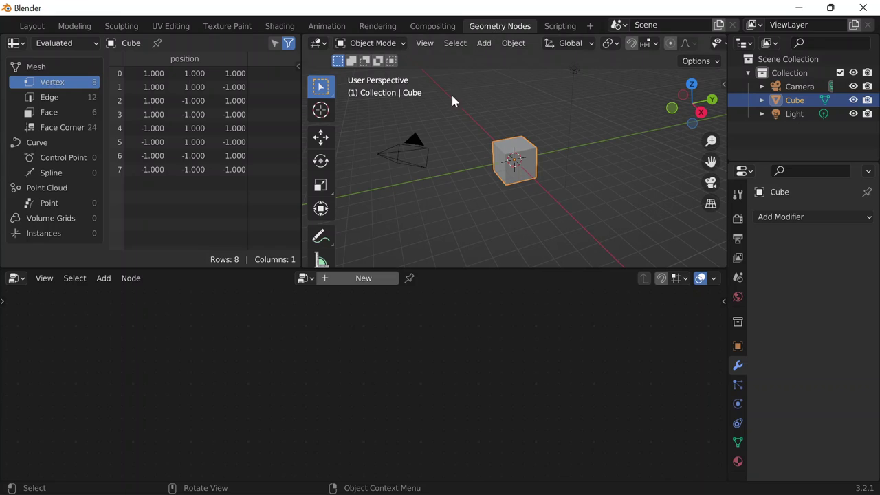
{"action": "left_click_drag", "start_coordinate": [298, 48], "coordinate": [296, 48]}
{"action": "left_click_drag", "start_coordinate": [3, 126], "coordinate": [4, 126]}
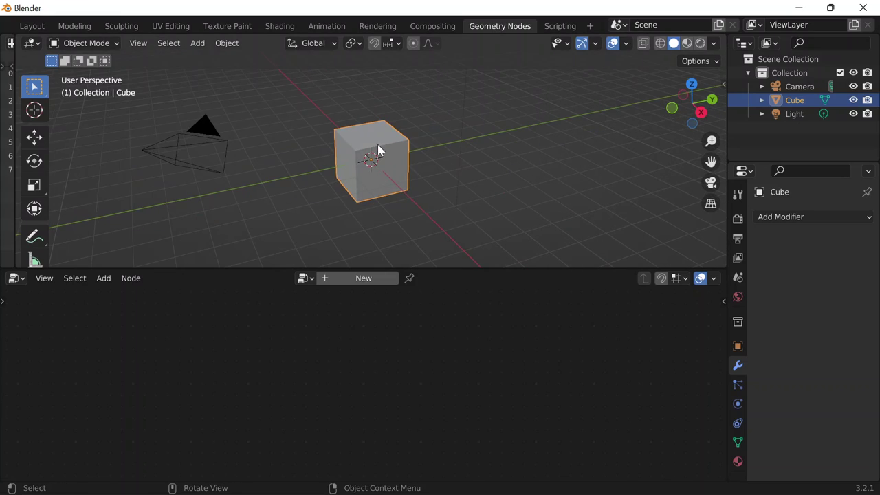
{"action": "scroll", "coordinate": [377, 176], "scroll_direction": "up", "scroll_amount": 3}
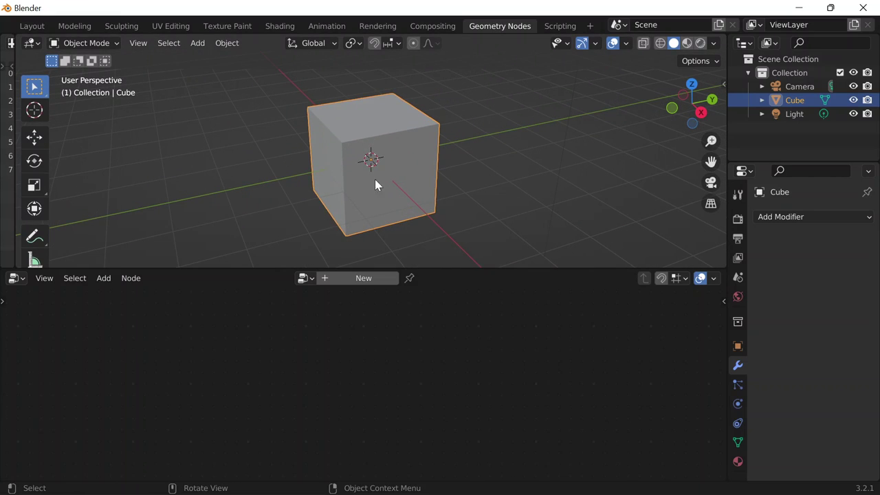
Step: Create a new geometry node tree on the cube and disconnect Group Input from Group Output
{"action": "left_click", "coordinate": [367, 277]}
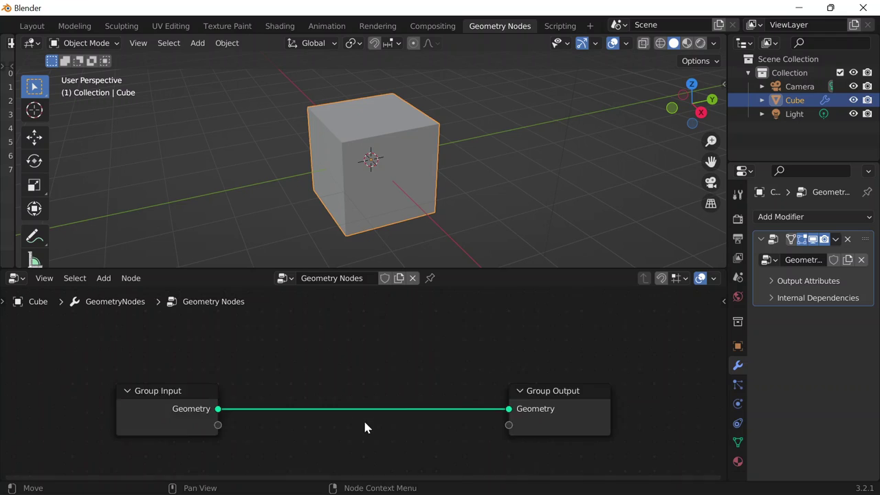
{"action": "key", "text": "Home"}
{"action": "left_click_drag", "start_coordinate": [583, 393], "coordinate": [207, 411]}
Step: Add a String to Curves node between the Group Input and Group Output nodes
{"action": "key", "text": "shift+a"}
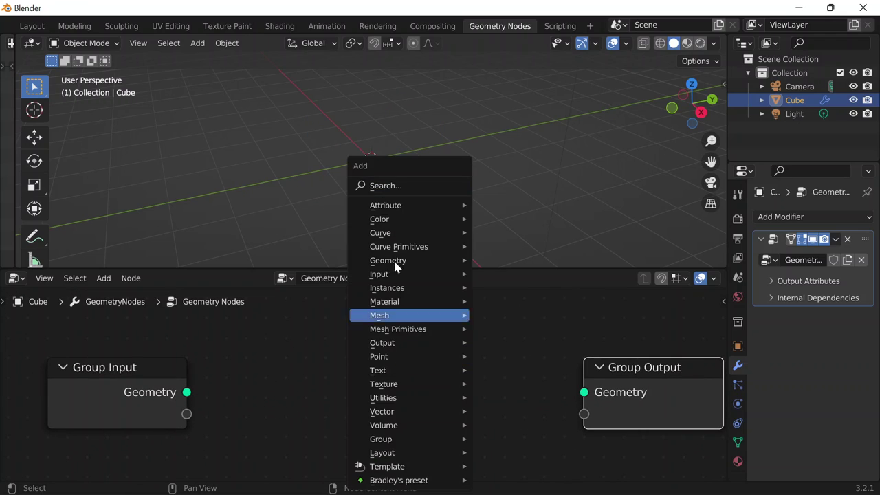
{"action": "left_click", "coordinate": [404, 185]}
{"action": "type", "text": "string to"}
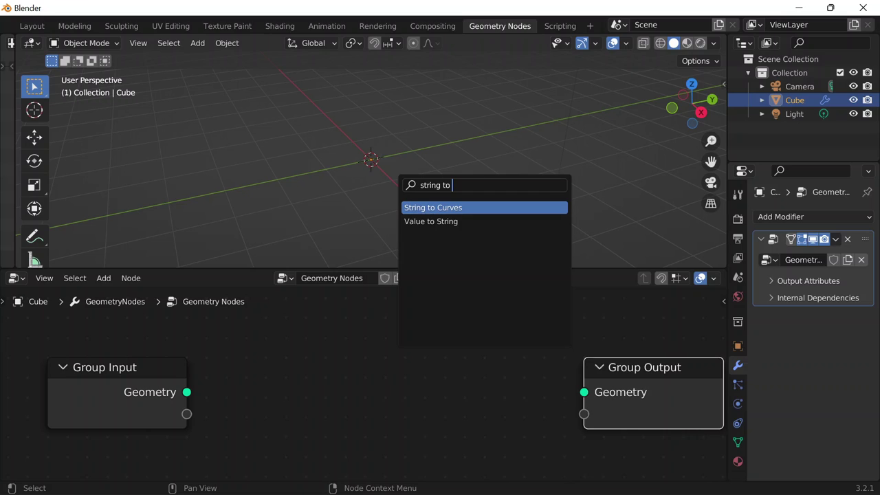
{"action": "key", "text": "Return"}
{"action": "left_click", "coordinate": [310, 329]}
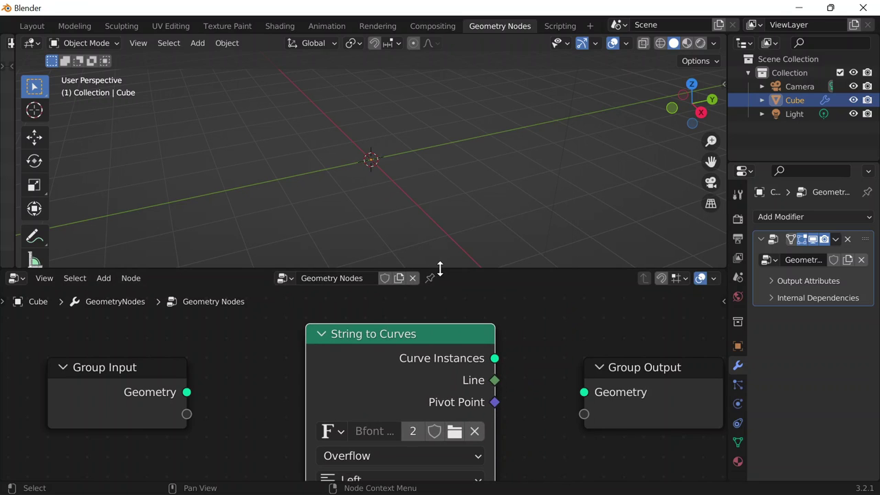
Step: Enlarge the node editor area and connect the Curve Instances output of String to Curves to Group Output's Geometry
{"action": "left_click_drag", "start_coordinate": [439, 268], "coordinate": [446, 196]}
{"action": "left_click_drag", "start_coordinate": [456, 301], "coordinate": [408, 272]}
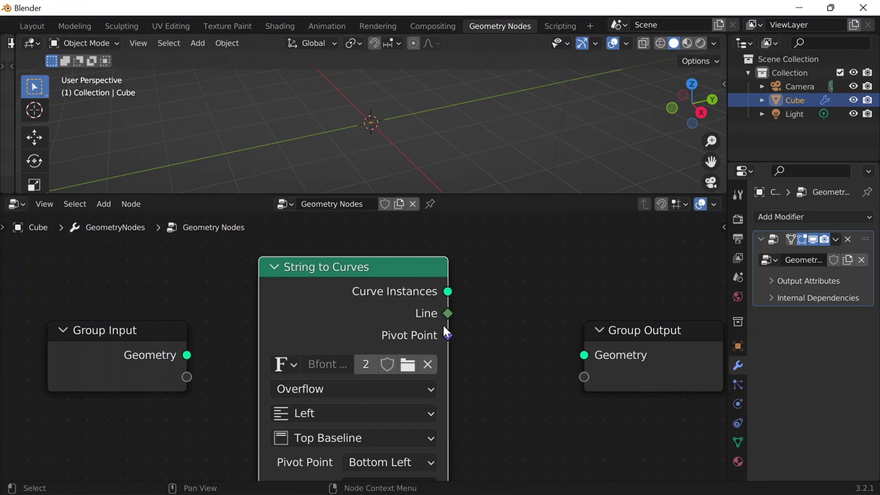
{"action": "left_click_drag", "start_coordinate": [450, 292], "coordinate": [617, 317]}
Step: Set the String value of the String to Curves node to "Today is Monday"
{"action": "left_click_drag", "start_coordinate": [345, 269], "coordinate": [348, 196]}
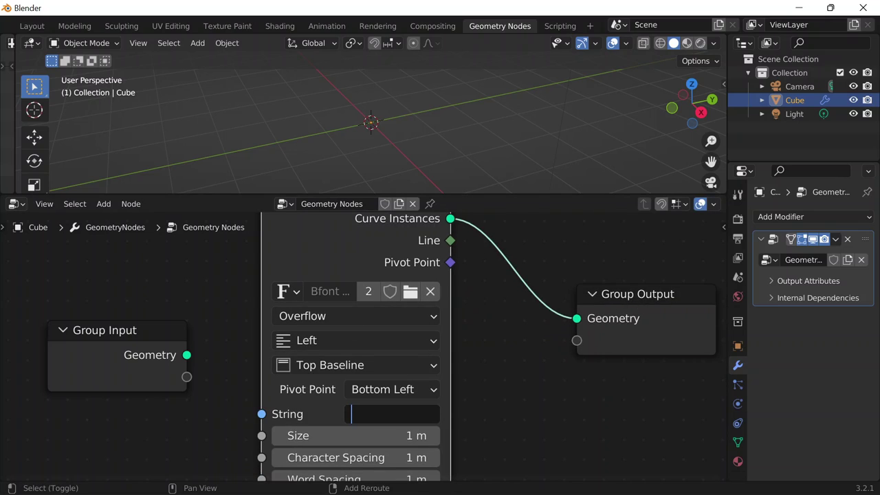
{"action": "type", "text": "Today"}
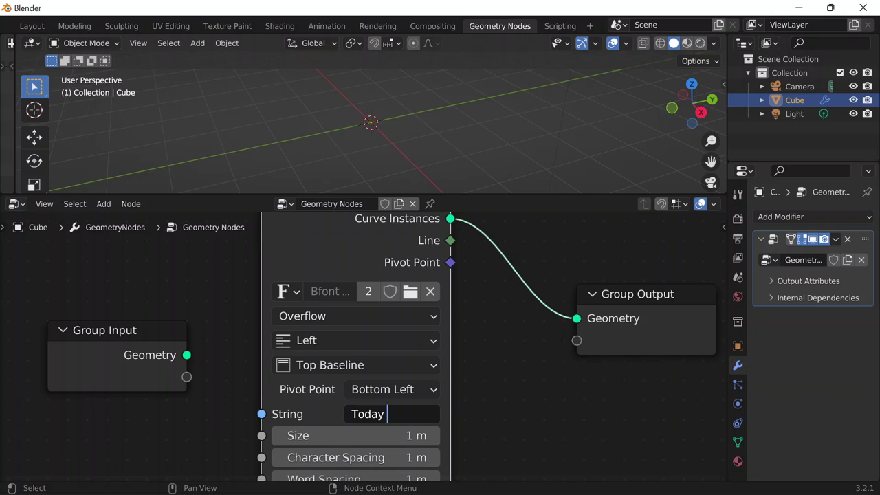
{"action": "type", "text": " is Monday"}
{"action": "key", "text": "Return"}
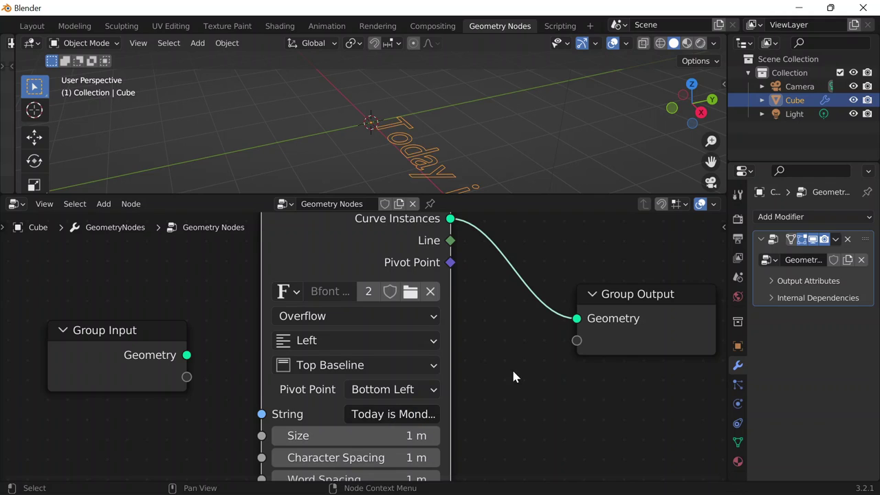
Step: Insert a Transform node on the link between String to Curves and Group Output
{"action": "scroll", "coordinate": [512, 368], "scroll_direction": "down", "scroll_amount": 1}
{"action": "key", "text": "shift+a"}
{"action": "left_click", "coordinate": [468, 187]}
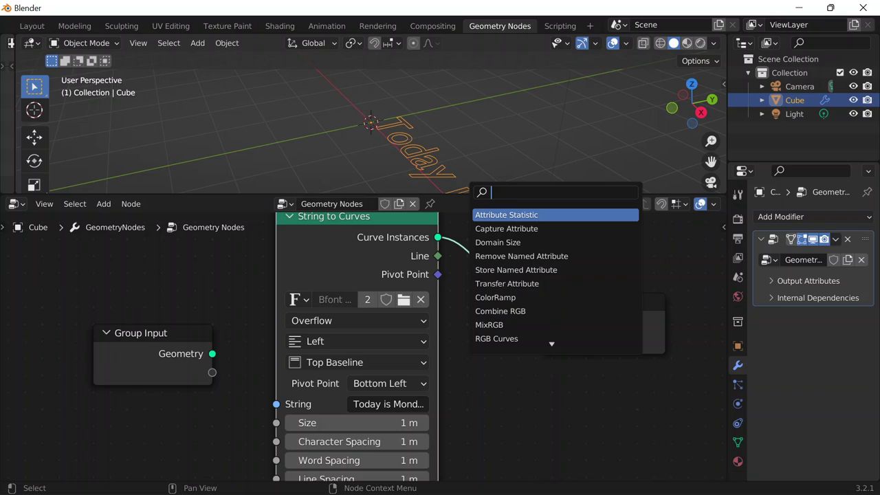
{"action": "type", "text": "transf"}
{"action": "key", "text": "Return"}
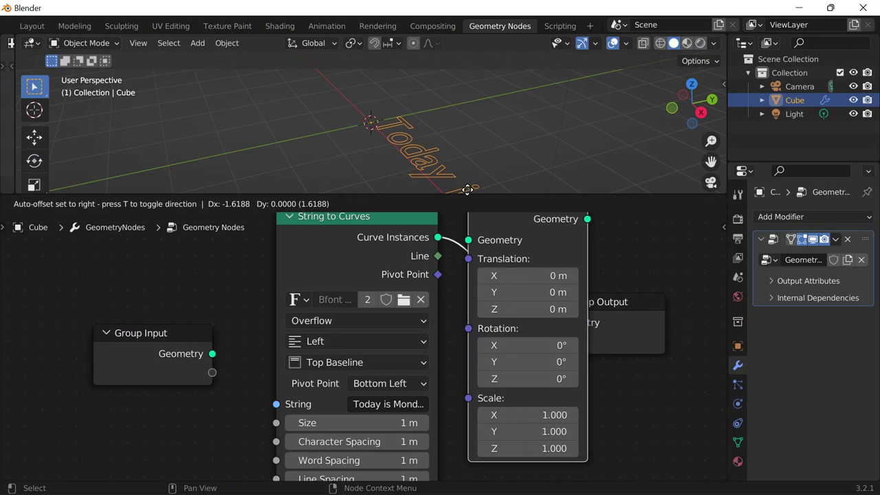
{"action": "left_click", "coordinate": [505, 235]}
Step: Set the Transform node's X rotation to 90° and view the upright text from the front
{"action": "left_click", "coordinate": [556, 389]}
{"action": "type", "text": "9"}
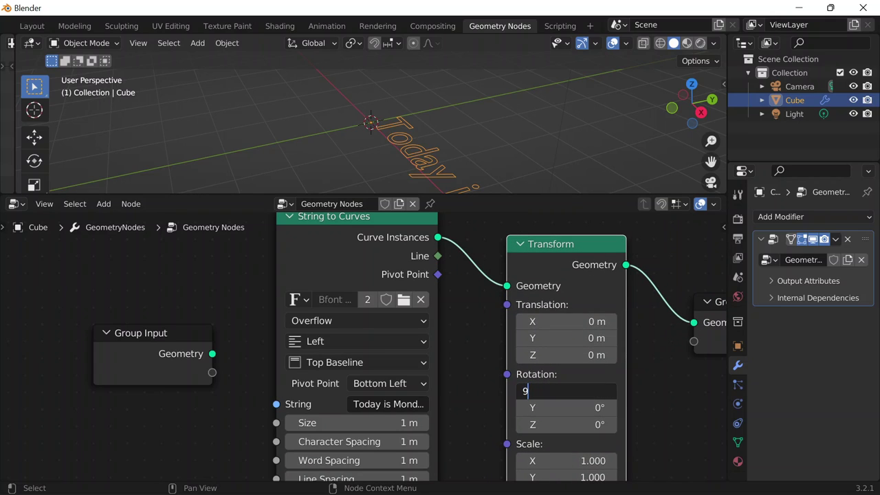
{"action": "type", "text": "0"}
{"action": "key", "text": "Return"}
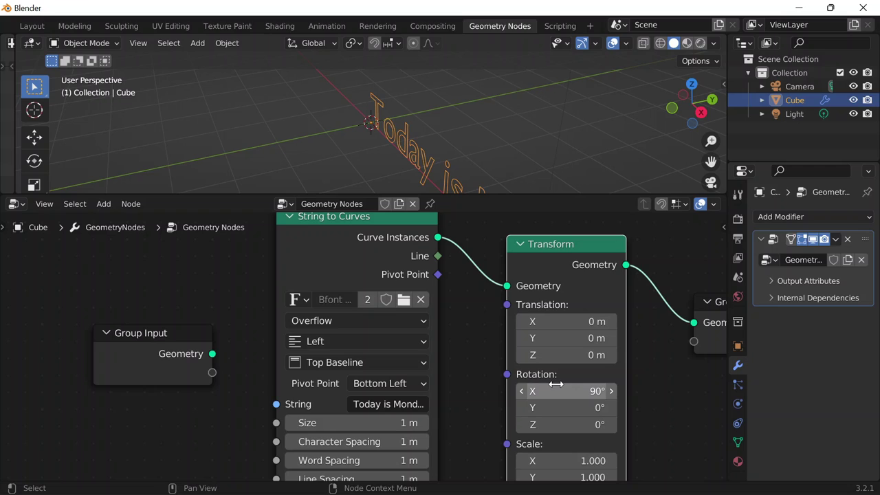
{"action": "mouse_move", "coordinate": [369, 131]}
{"action": "middle_mouse_down"}
{"action": "mouse_move", "coordinate": [412, 137]}
{"action": "mouse_move", "coordinate": [383, 125]}
{"action": "middle_mouse_up"}
{"action": "middle_click_drag", "start_coordinate": [471, 177], "coordinate": [481, 191]}
Step: Insert a Fill Curve node on the link between Transform and Group Output
{"action": "middle_click_drag", "start_coordinate": [491, 261], "coordinate": [289, 292]}
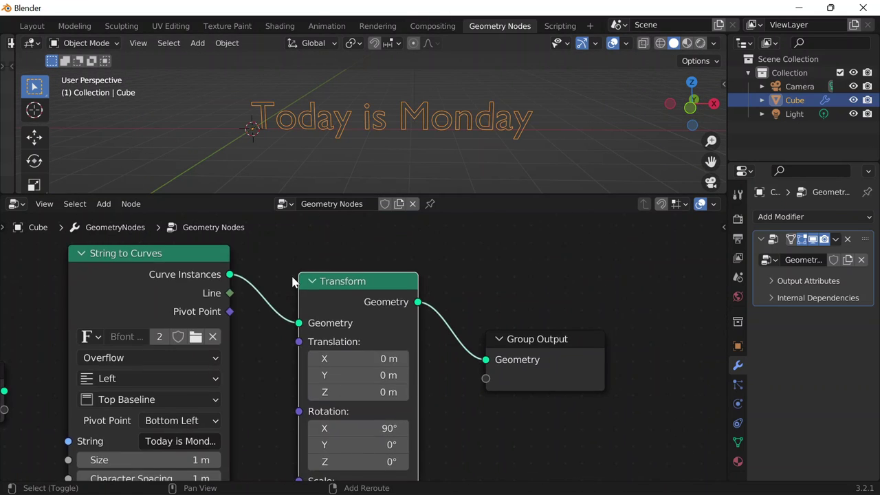
{"action": "key", "text": "shift+a"}
{"action": "left_click", "coordinate": [238, 186]}
{"action": "type", "text": "fill"}
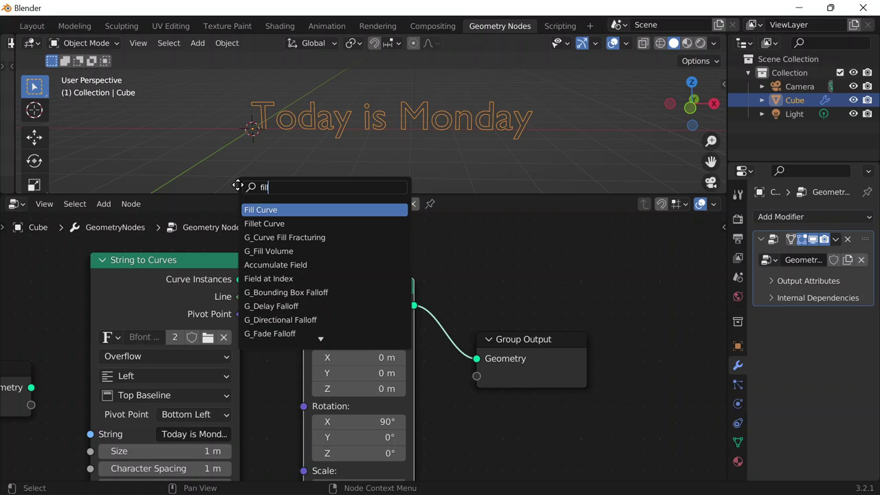
{"action": "key", "text": "Return"}
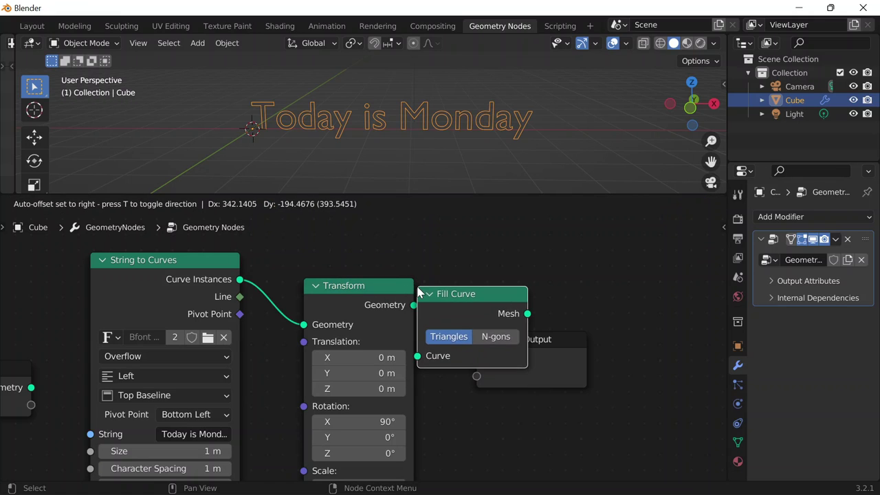
{"action": "left_click", "coordinate": [476, 286]}
Step: Show the text in wireframe shading and change the Fill Curve mode to N-gons
{"action": "scroll", "coordinate": [575, 142], "scroll_direction": "up", "scroll_amount": 4}
{"action": "scroll", "coordinate": [638, 134], "scroll_direction": "down", "scroll_amount": 1}
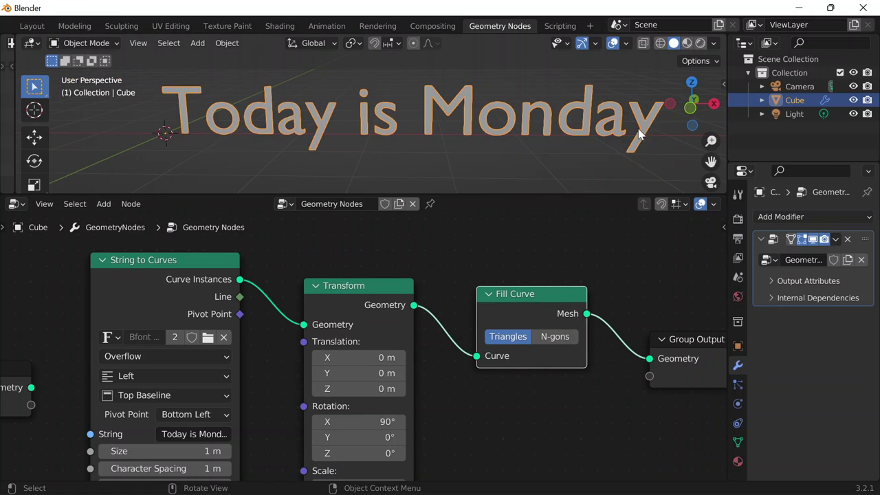
{"action": "key", "text": "shift+z"}
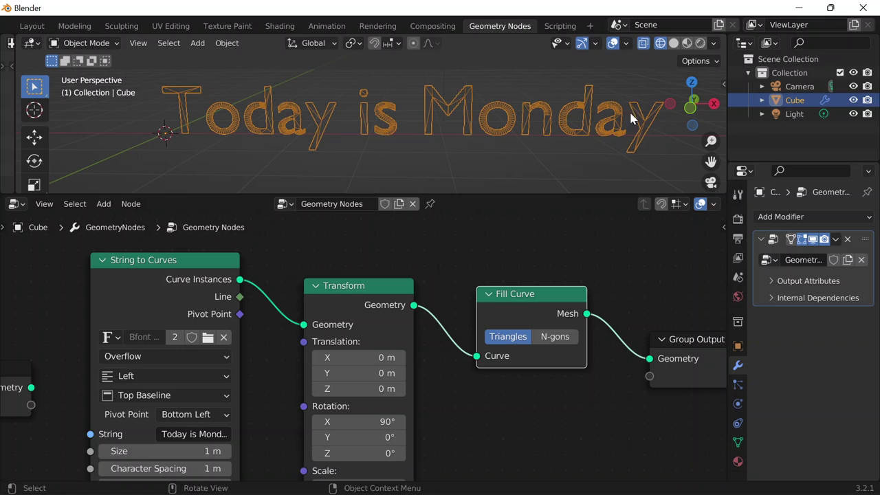
{"action": "left_click", "coordinate": [574, 338]}
Step: Insert an Extrude Mesh node on the link between Fill Curve and Group Output
{"action": "middle_click_drag", "start_coordinate": [608, 287], "coordinate": [526, 283]}
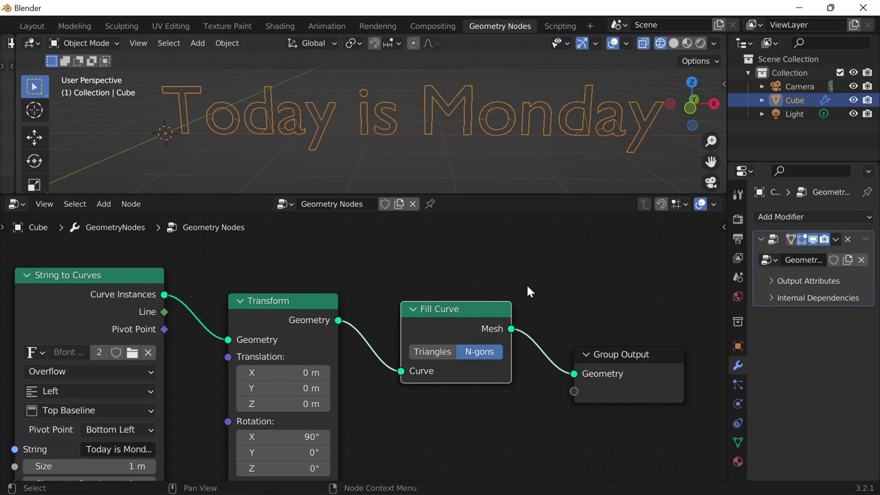
{"action": "key", "text": "shift+a"}
{"action": "left_click", "coordinate": [426, 185]}
{"action": "type", "text": "extru"}
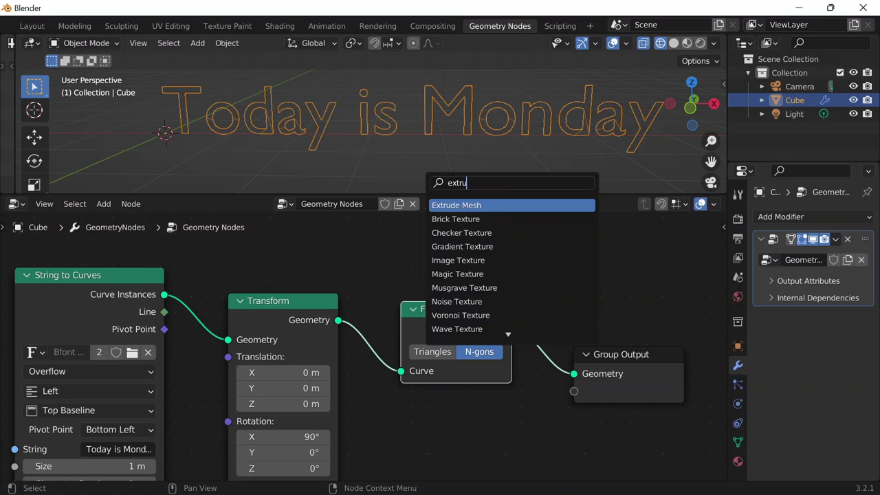
{"action": "key", "text": "Return"}
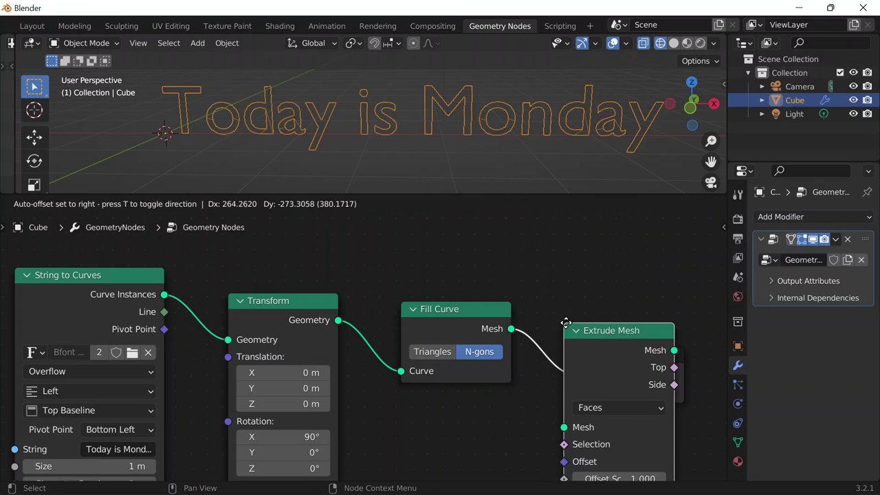
{"action": "left_click", "coordinate": [571, 279]}
Step: Set the Extrude Mesh node's Offset Scale to 0.1
{"action": "middle_click_drag", "start_coordinate": [450, 249], "coordinate": [355, 230]}
{"action": "left_click", "coordinate": [519, 416]}
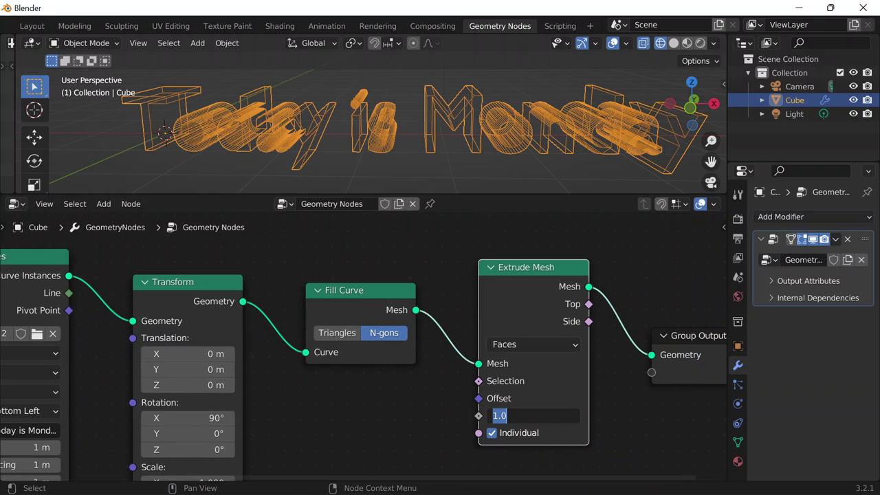
{"action": "type", "text": "0.1"}
{"action": "key", "text": "Return"}
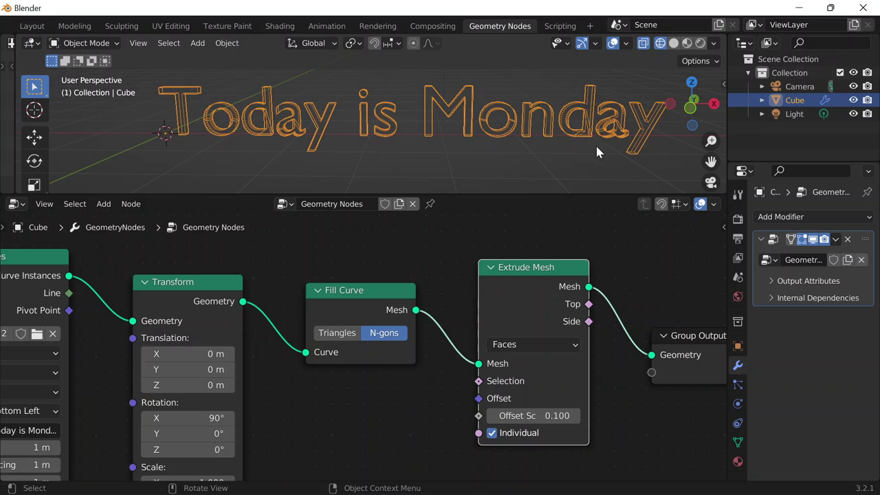
Step: Return the viewport to solid shading, deselect the text object and inspect the extruded letters from behind
{"action": "middle_click_drag", "start_coordinate": [596, 143], "coordinate": [672, 67]}
{"action": "left_click", "coordinate": [673, 43]}
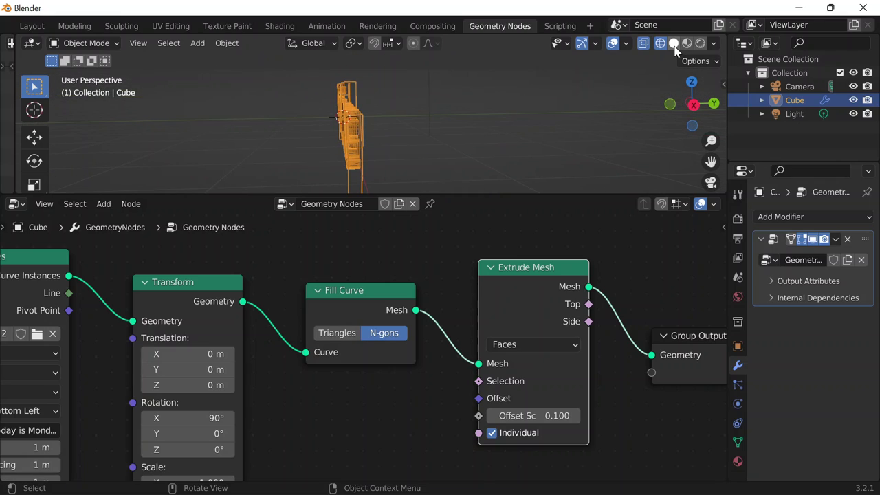
{"action": "mouse_move", "coordinate": [619, 79]}
{"action": "middle_mouse_down"}
{"action": "mouse_move", "coordinate": [522, 103]}
{"action": "mouse_move", "coordinate": [306, 129]}
{"action": "mouse_move", "coordinate": [440, 127]}
{"action": "mouse_move", "coordinate": [452, 170]}
{"action": "mouse_move", "coordinate": [433, 206]}
{"action": "middle_mouse_up"}
{"action": "left_click", "coordinate": [426, 130]}
{"action": "scroll", "coordinate": [426, 130], "scroll_direction": "up", "scroll_amount": 4}
Step: Insert a Join Geometry node between Extrude Mesh and Group Output and link Fill Curve's Mesh output into it as well
{"action": "key", "text": "shift+a"}
{"action": "left_click", "coordinate": [431, 183]}
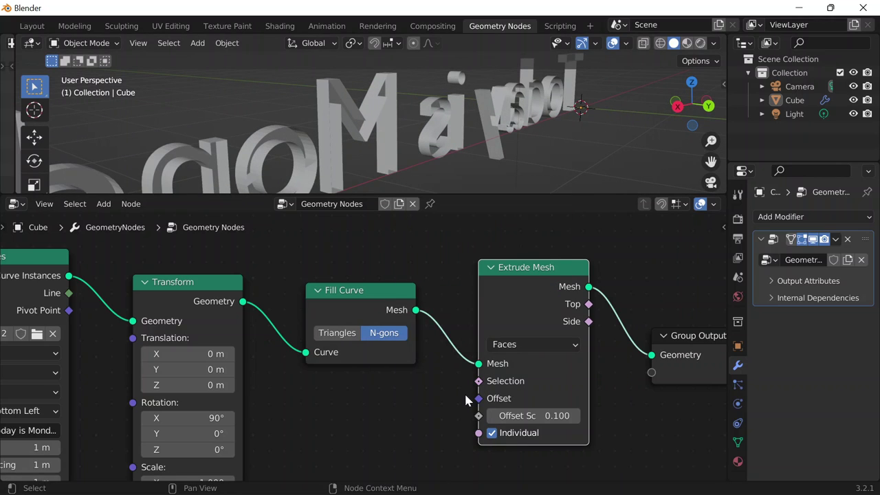
{"action": "key", "text": "shift+a"}
{"action": "left_click", "coordinate": [363, 185]}
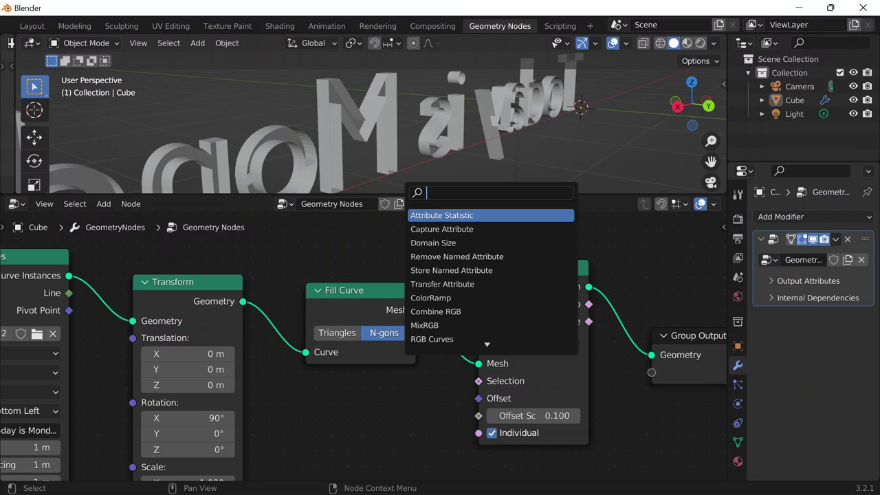
{"action": "type", "text": "joing"}
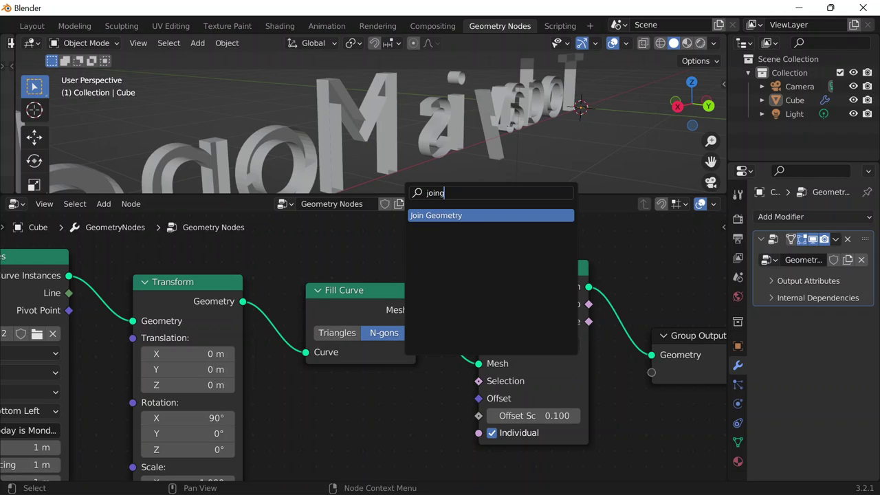
{"action": "key", "text": "Return"}
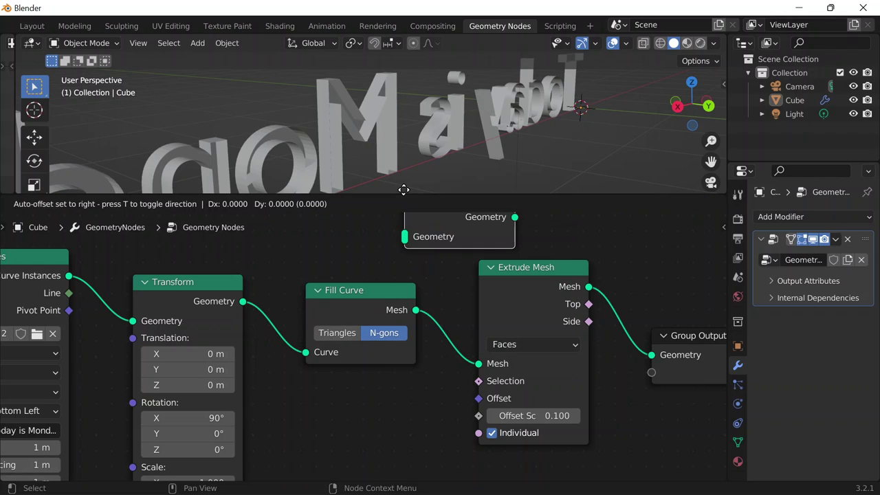
{"action": "left_click", "coordinate": [564, 297]}
{"action": "middle_click_drag", "start_coordinate": [619, 257], "coordinate": [554, 257]}
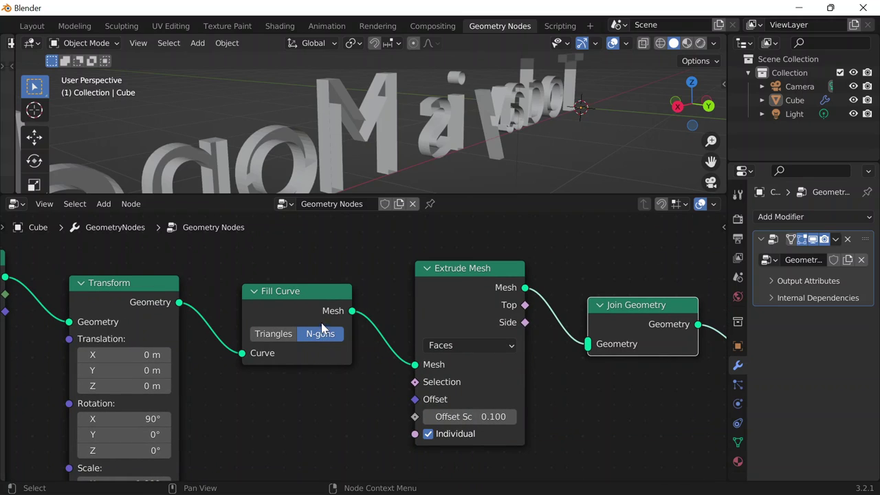
{"action": "left_click_drag", "start_coordinate": [351, 311], "coordinate": [588, 343]}
{"action": "middle_click_drag", "start_coordinate": [460, 148], "coordinate": [534, 141]}
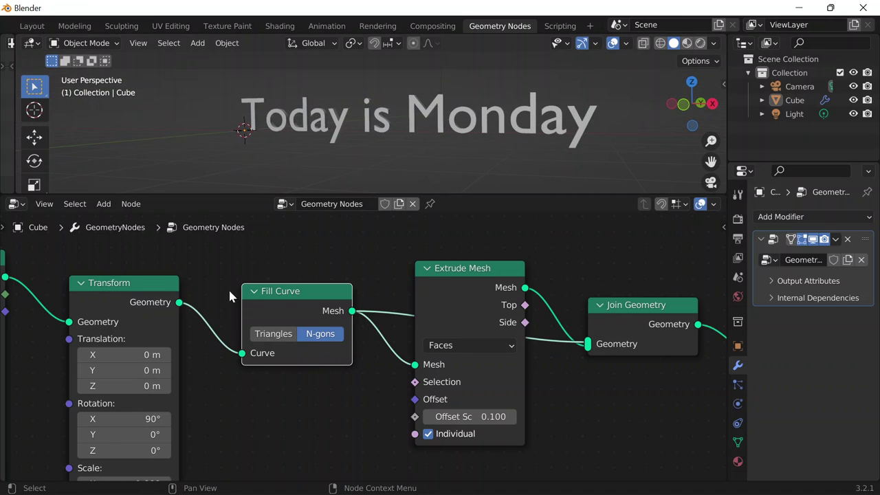
Step: Load the Arial Black font from the Windows fonts folder into the String to Curves node
{"action": "middle_click_drag", "start_coordinate": [228, 288], "coordinate": [516, 273]}
{"action": "scroll", "coordinate": [385, 310], "scroll_direction": "up", "scroll_amount": 2}
{"action": "left_click", "coordinate": [403, 287]}
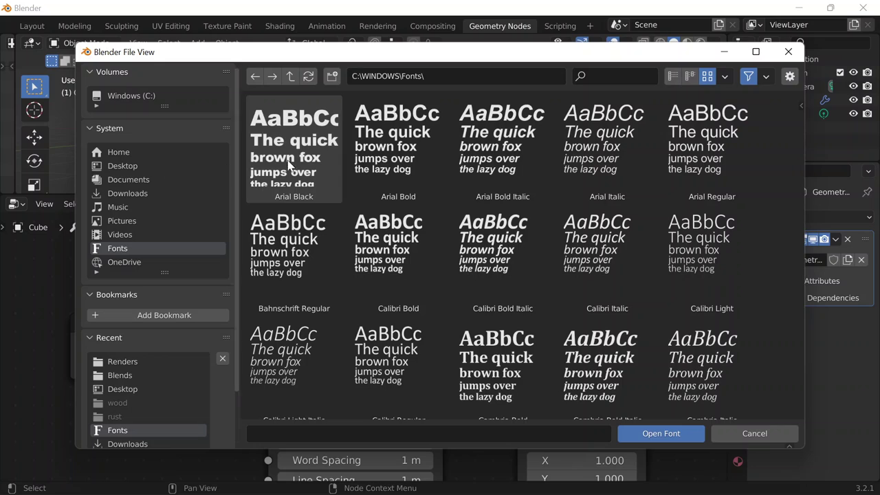
{"action": "left_click", "coordinate": [297, 162]}
{"action": "double_click", "coordinate": [296, 163]}
{"action": "scroll", "coordinate": [381, 317], "scroll_direction": "up", "scroll_amount": 2}
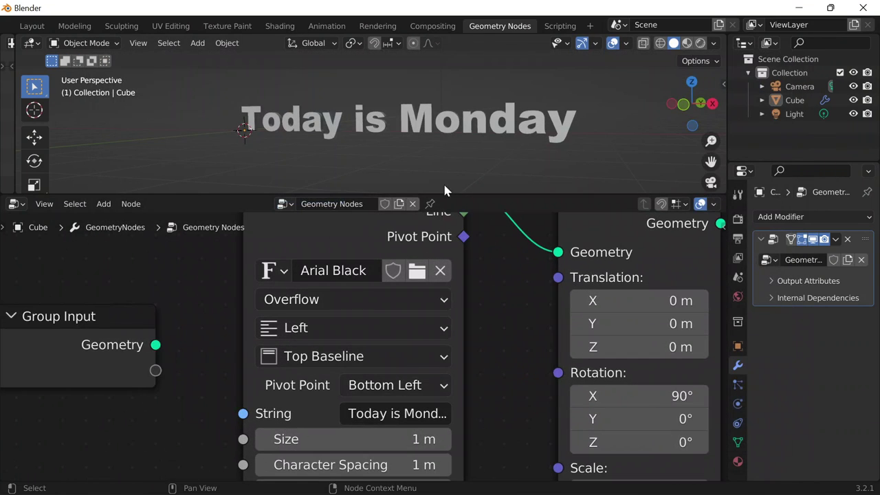
{"action": "scroll", "coordinate": [443, 129], "scroll_direction": "up", "scroll_amount": 1}
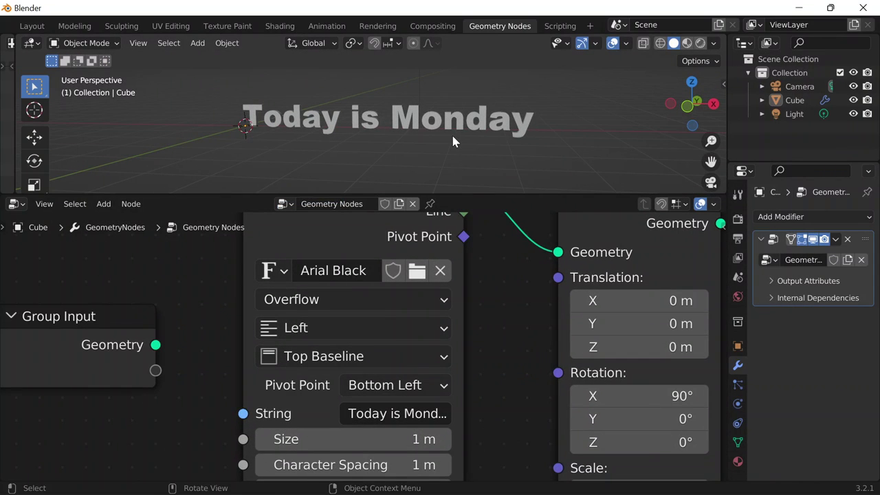
Step: Rearrange the Join Geometry and Group Output nodes with a wide gap between them
{"action": "scroll", "coordinate": [307, 300], "scroll_direction": "down", "scroll_amount": 4}
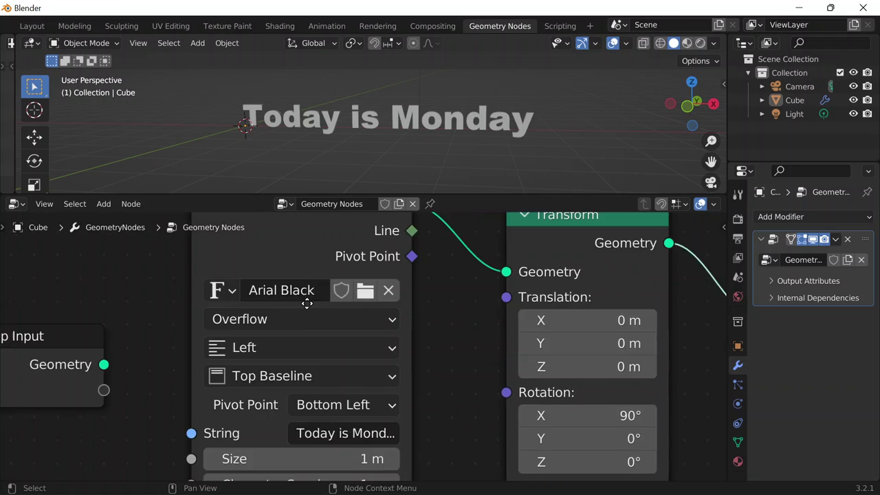
{"action": "middle_click_drag", "start_coordinate": [417, 358], "coordinate": [291, 341]}
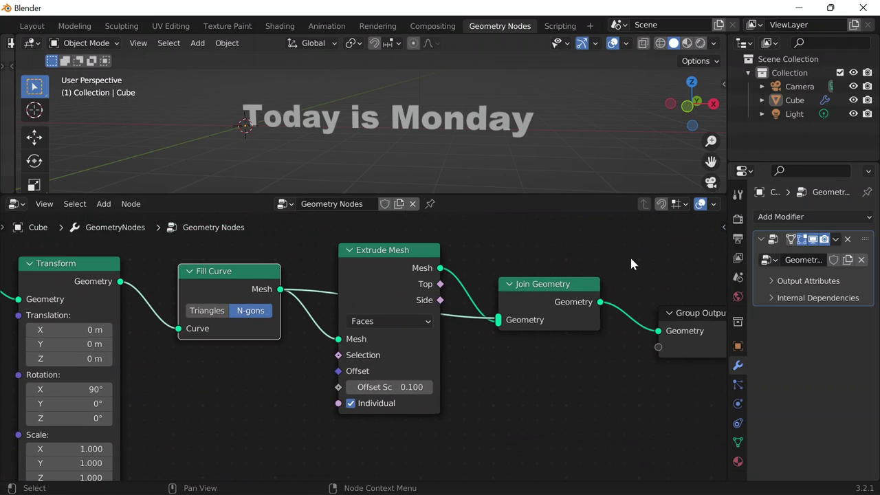
{"action": "middle_click_drag", "start_coordinate": [631, 264], "coordinate": [364, 262]}
{"action": "left_click_drag", "start_coordinate": [502, 338], "coordinate": [640, 261]}
{"action": "left_click_drag", "start_coordinate": [299, 285], "coordinate": [355, 255]}
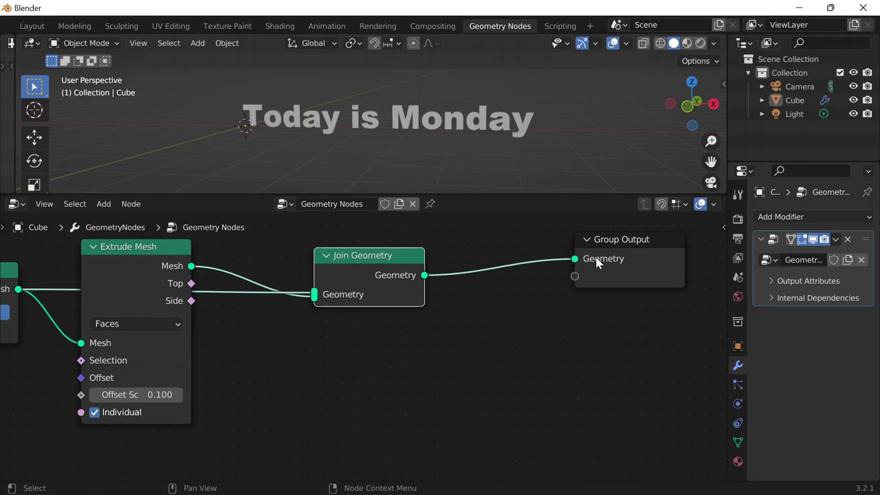
{"action": "left_click", "coordinate": [596, 263]}
{"action": "left_click_drag", "start_coordinate": [621, 261], "coordinate": [513, 283]}
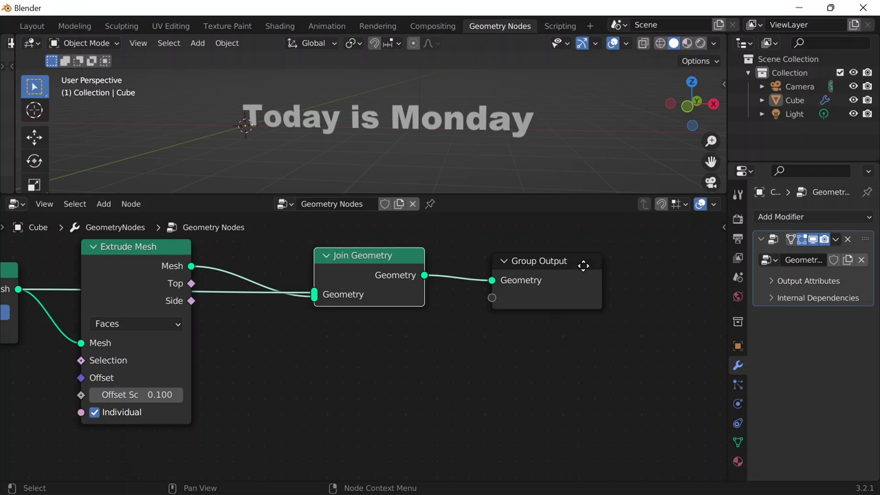
{"action": "key", "text": "ctrl+z"}
Step: Add a Translate Instances node and place it unconnected below the link to Group Output
{"action": "key", "text": "shift+a"}
{"action": "left_click", "coordinate": [396, 186]}
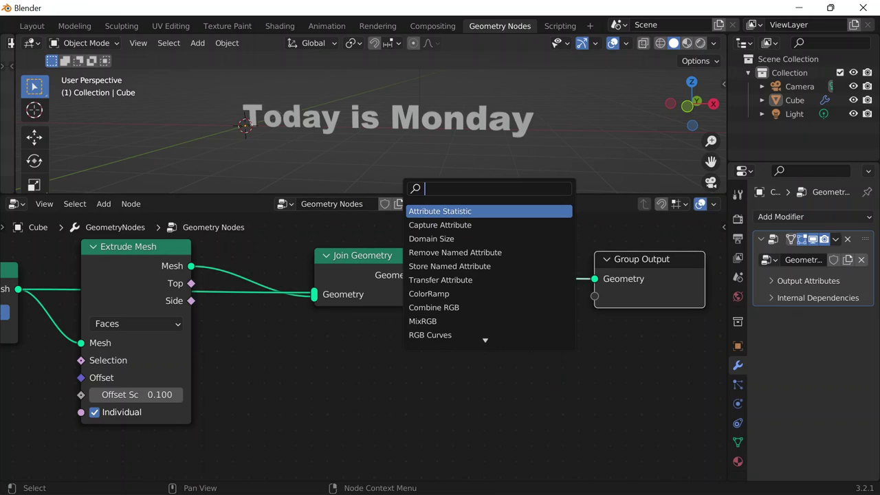
{"action": "type", "text": "transl"}
{"action": "key", "text": "Return"}
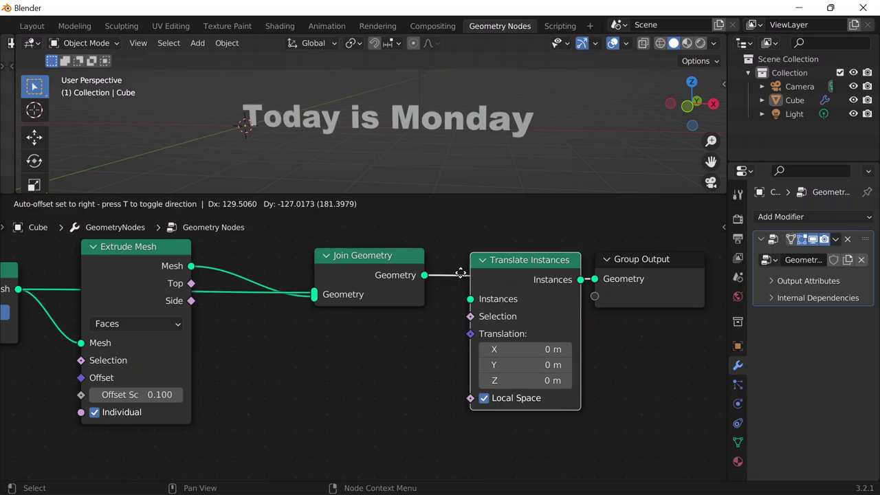
{"action": "left_click", "coordinate": [455, 320]}
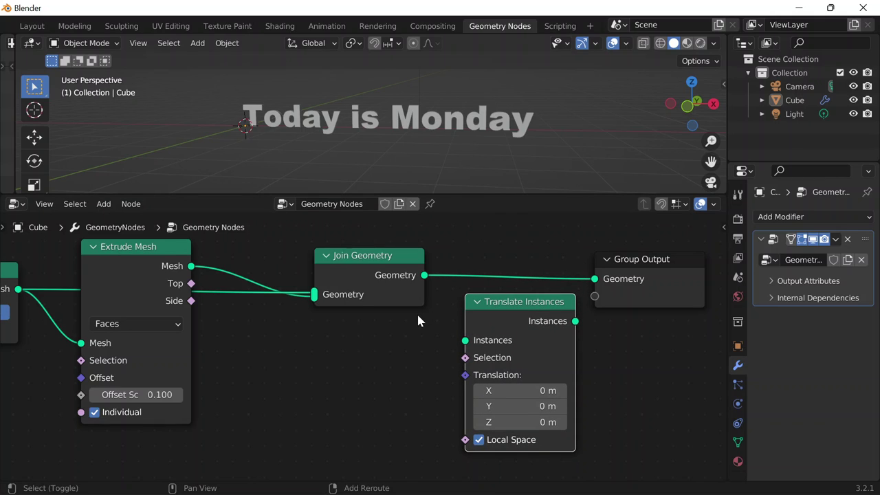
Step: Add a Float Curve node and place it below the Join Geometry node
{"action": "key", "text": "shift+a"}
{"action": "key", "text": "shift+a"}
{"action": "left_click", "coordinate": [457, 185]}
{"action": "type", "text": "flo"}
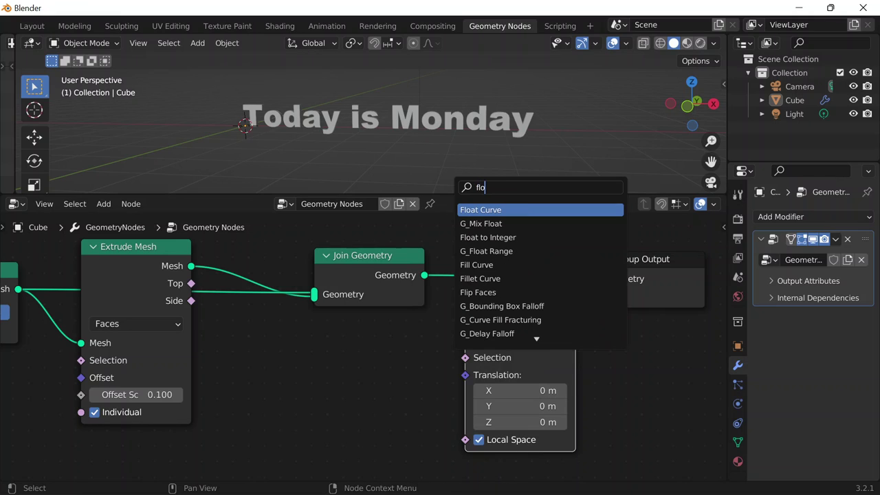
{"action": "key", "text": "Return"}
{"action": "left_click", "coordinate": [305, 348]}
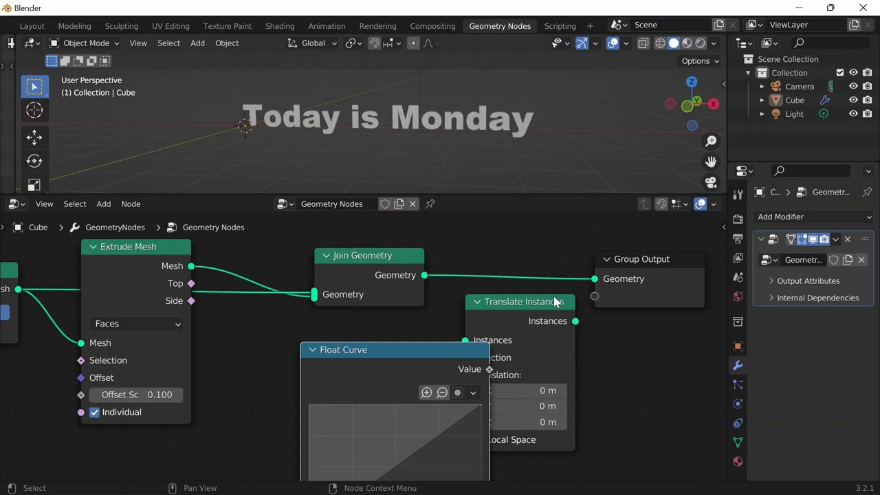
Step: Drop the Translate Instances node onto the link between Join Geometry and Group Output
{"action": "left_click", "coordinate": [525, 315]}
{"action": "left_click_drag", "start_coordinate": [525, 319], "coordinate": [592, 345]}
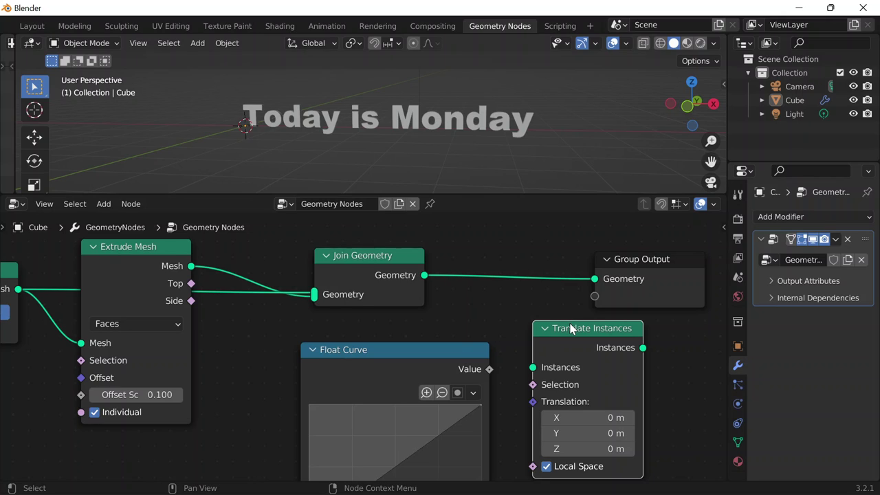
{"action": "left_click_drag", "start_coordinate": [571, 330], "coordinate": [526, 263]}
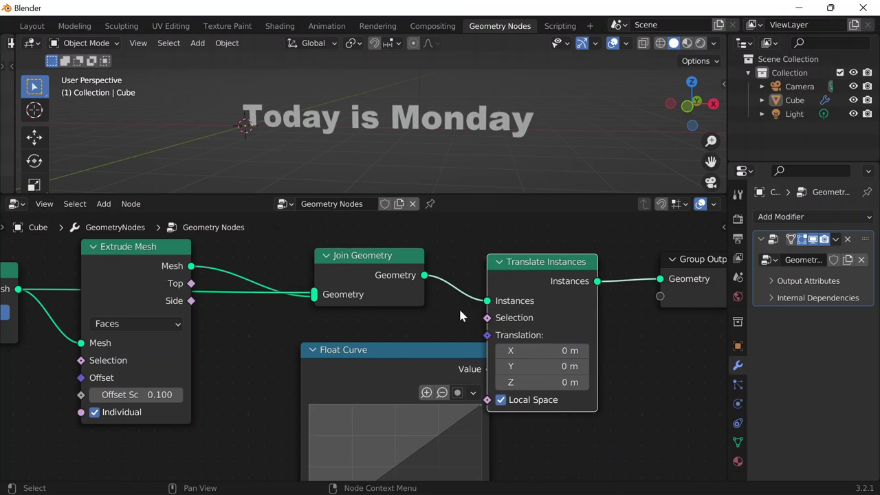
Step: Position the Float Curve node clear of Translate Instances and shape its curve into an arch, with the end point at 1.0, 0.0
{"action": "left_click_drag", "start_coordinate": [349, 368], "coordinate": [260, 374]}
{"action": "middle_click_drag", "start_coordinate": [433, 354], "coordinate": [445, 304]}
{"action": "scroll", "coordinate": [445, 304], "scroll_direction": "down", "scroll_amount": 1}
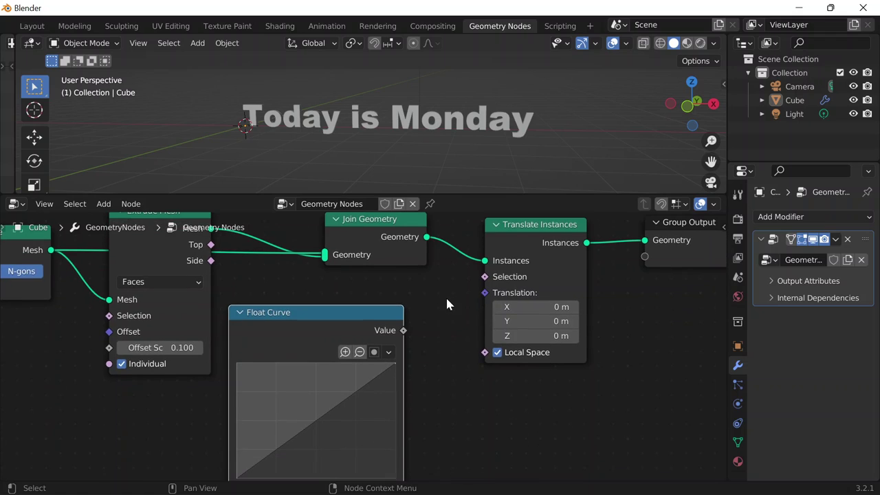
{"action": "left_click_drag", "start_coordinate": [361, 323], "coordinate": [385, 311]}
{"action": "left_click_drag", "start_coordinate": [339, 409], "coordinate": [338, 373]}
{"action": "left_click_drag", "start_coordinate": [416, 353], "coordinate": [420, 465]}
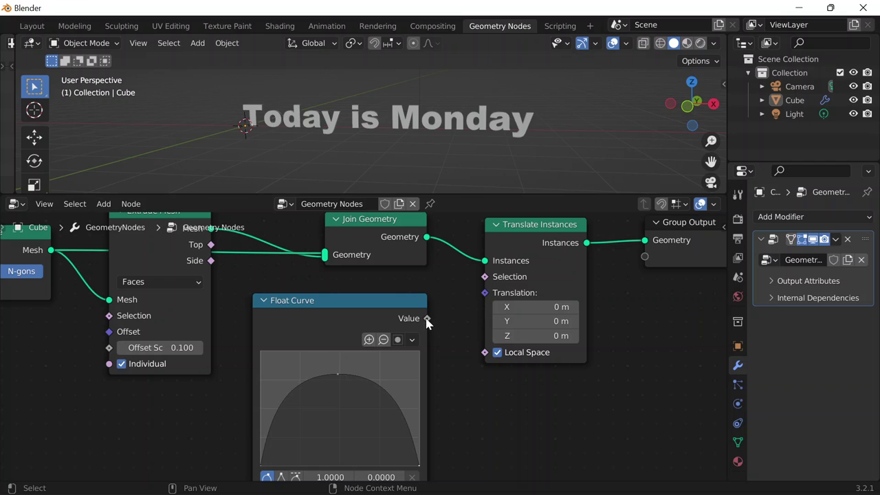
{"action": "left_click_drag", "start_coordinate": [377, 310], "coordinate": [394, 313]}
Step: Move the Float Curve node lower and add a Combine XYZ node between it and Join Geometry
{"action": "scroll", "coordinate": [395, 312], "scroll_direction": "down", "scroll_amount": 2}
{"action": "middle_click_drag", "start_coordinate": [332, 306], "coordinate": [461, 313]}
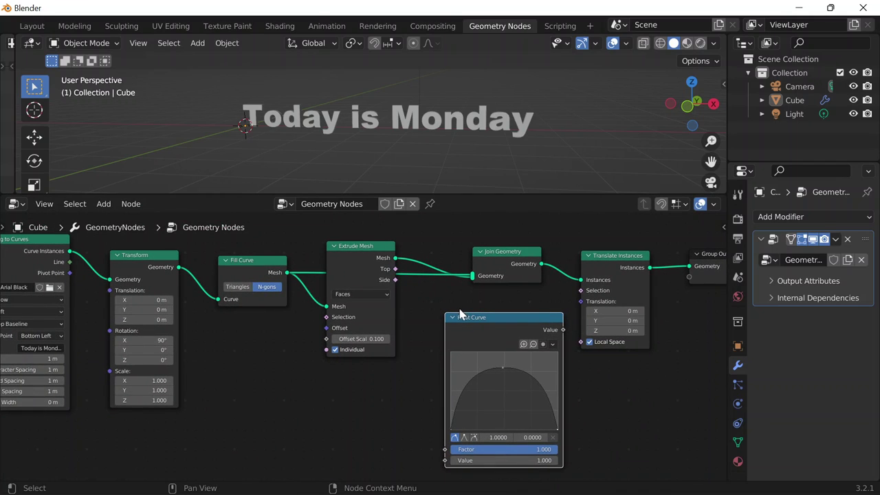
{"action": "scroll", "coordinate": [529, 302], "scroll_direction": "up", "scroll_amount": 1}
{"action": "left_click_drag", "start_coordinate": [547, 318], "coordinate": [498, 380]}
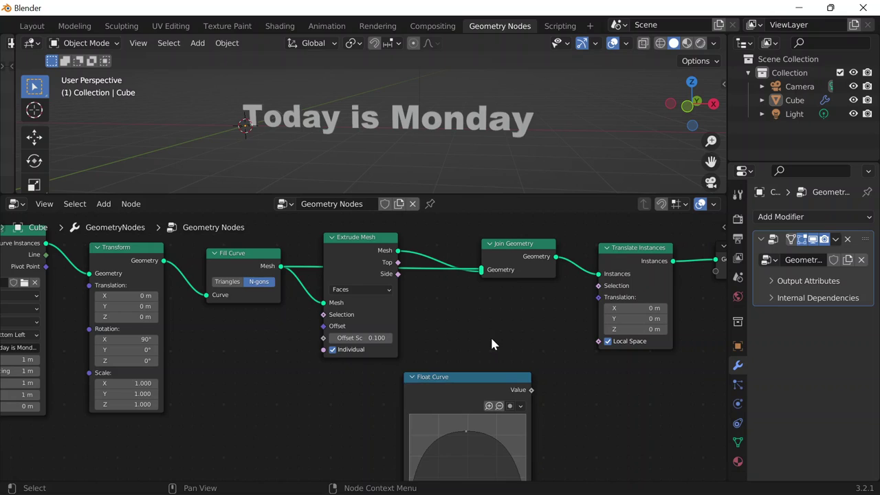
{"action": "key", "text": "shift+a"}
{"action": "left_click", "coordinate": [441, 188]}
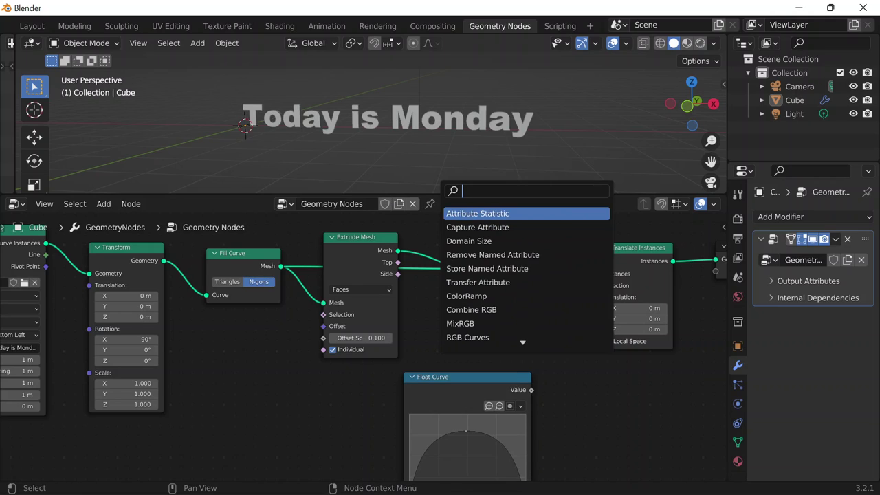
{"action": "type", "text": "combin"}
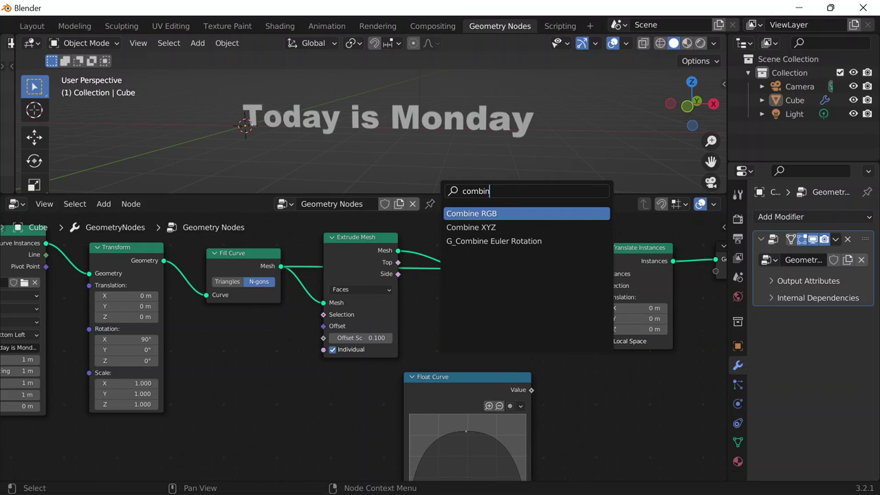
{"action": "key", "text": "Down"}
{"action": "key", "text": "Return"}
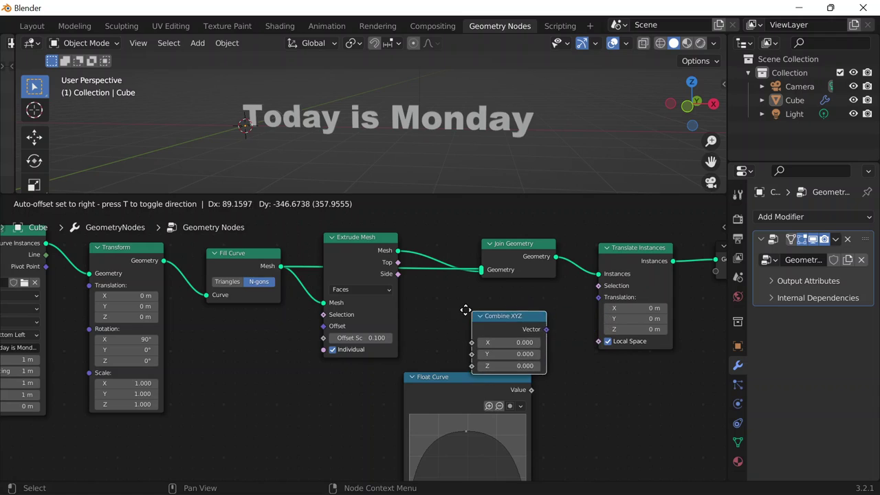
{"action": "left_click", "coordinate": [481, 311]}
Step: Move the Float Curve node below Extrude Mesh and shift Join Geometry closer to Extrude Mesh
{"action": "left_click_drag", "start_coordinate": [461, 371], "coordinate": [302, 391]}
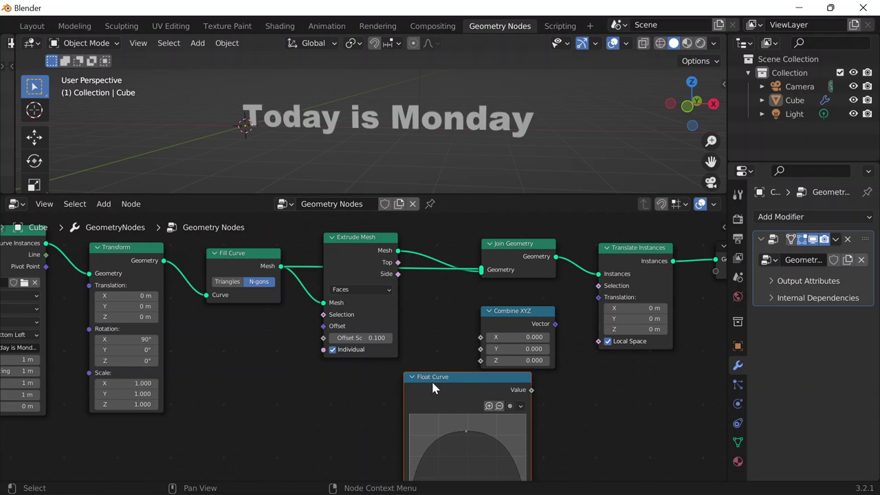
{"action": "left_click_drag", "start_coordinate": [431, 379], "coordinate": [348, 381]}
{"action": "scroll", "coordinate": [206, 316], "scroll_direction": "down", "scroll_amount": 1}
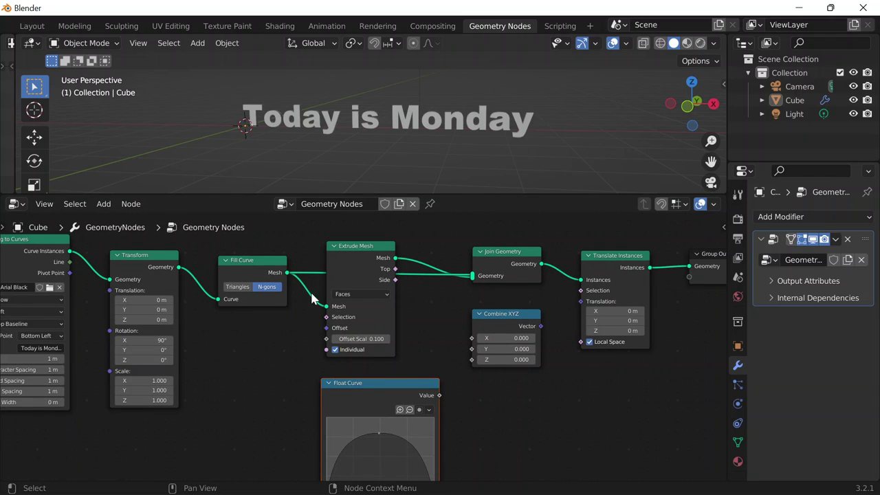
{"action": "left_click_drag", "start_coordinate": [515, 281], "coordinate": [487, 283]}
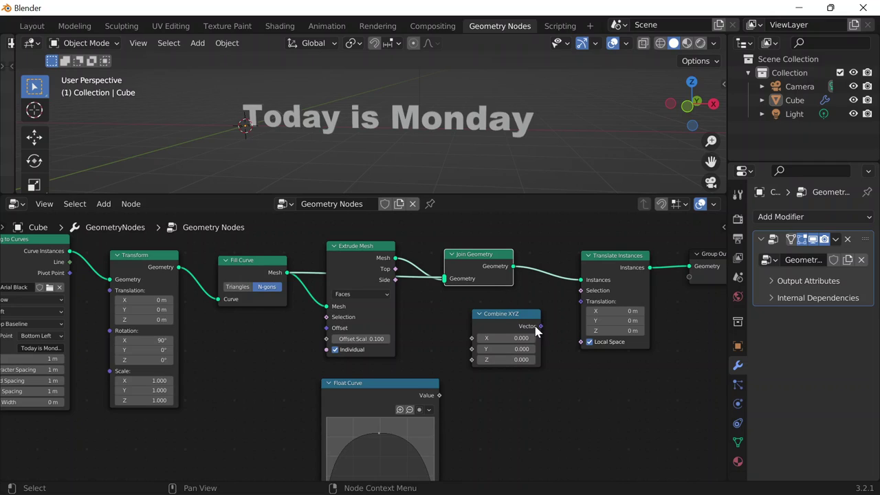
Step: Try to link Combine XYZ's Vector output to the Translation input of Translate Instances
{"action": "left_click_drag", "start_coordinate": [541, 326], "coordinate": [569, 332]}
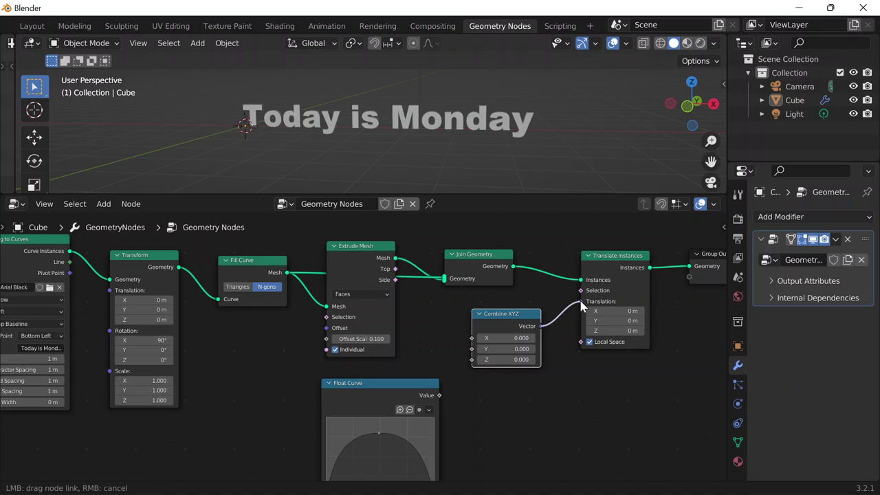
{"action": "left_click_drag", "start_coordinate": [581, 306], "coordinate": [576, 144]}
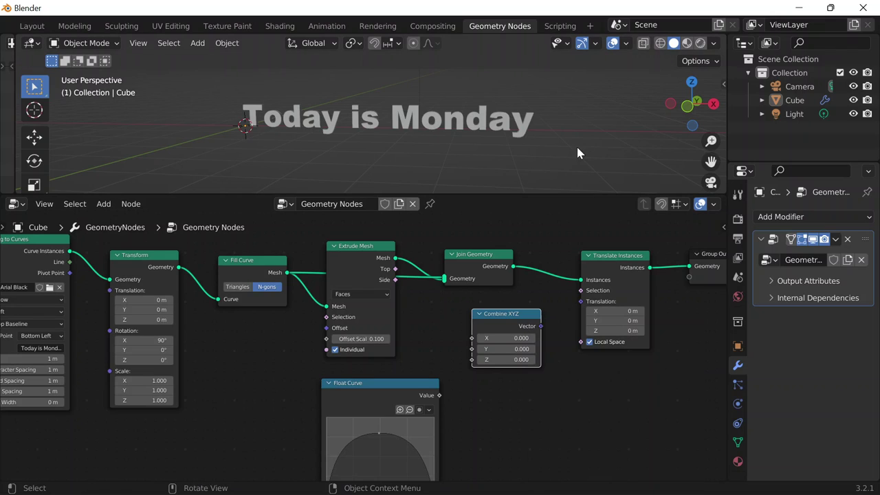
Step: Add a Sphere empty at the 3D cursor and open its object data properties
{"action": "key", "text": "shift+a"}
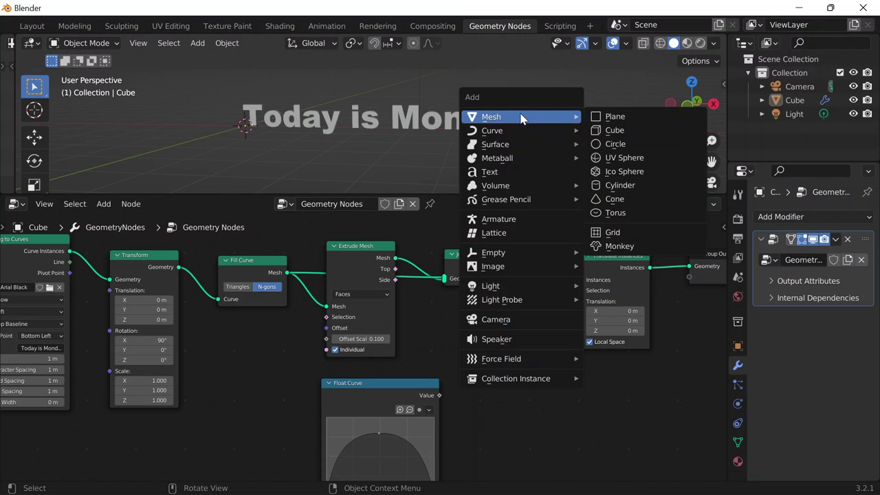
{"action": "mouse_move", "coordinate": [487, 254]}
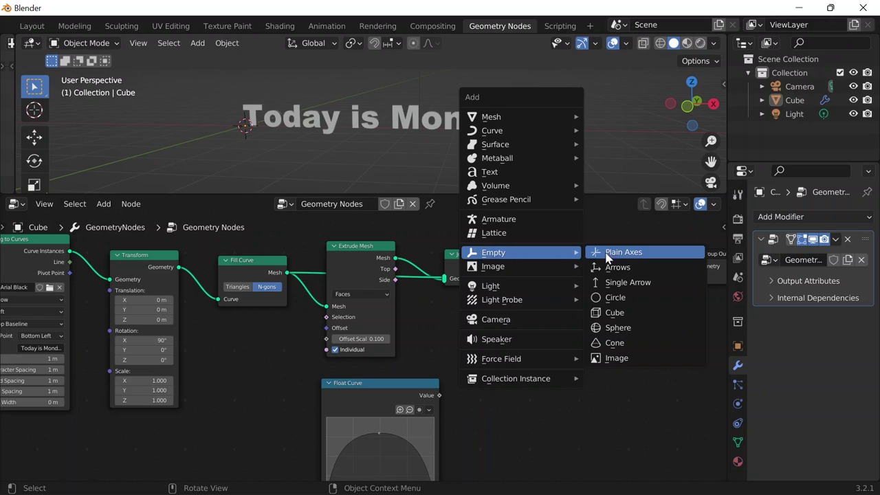
{"action": "left_click", "coordinate": [616, 330]}
{"action": "left_click", "coordinate": [738, 404]}
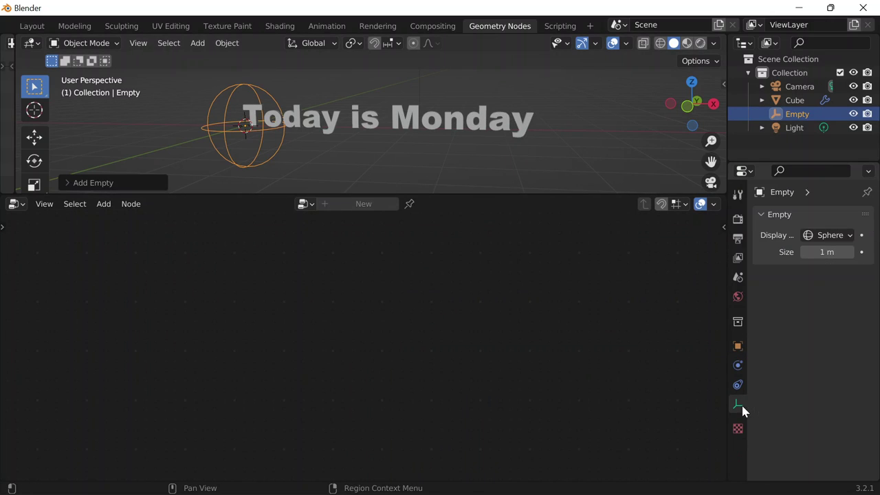
Step: Change the empty's display type to Single Arrow and reselect the "Today is Monday" text object
{"action": "left_click", "coordinate": [831, 236]}
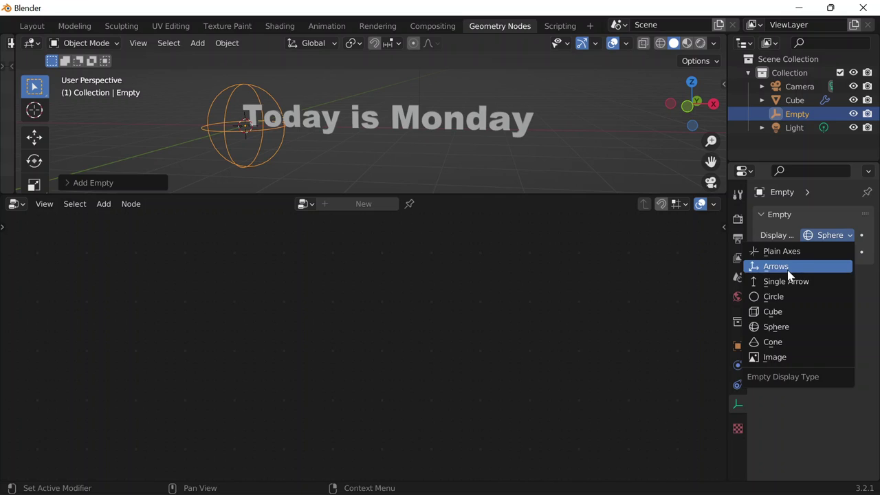
{"action": "left_click", "coordinate": [786, 282]}
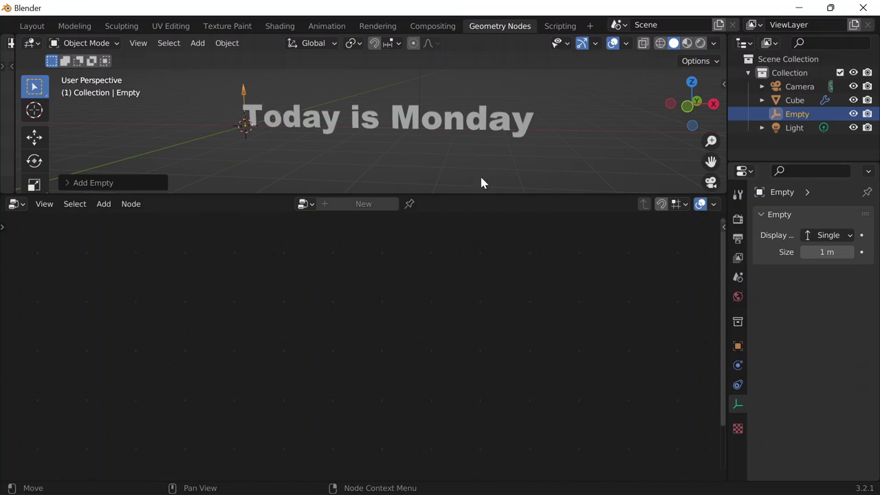
{"action": "left_click", "coordinate": [267, 121]}
{"action": "scroll", "coordinate": [611, 345], "scroll_direction": "up", "scroll_amount": 2}
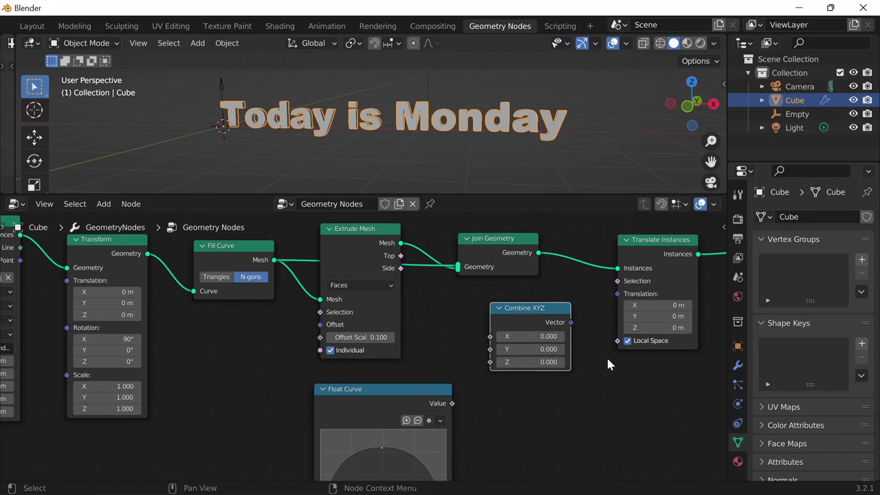
Step: Shift the Float Curve and Combine XYZ nodes to make room and link Combine XYZ's Vector output to Translate Instances' Translation input
{"action": "middle_click_drag", "start_coordinate": [606, 355], "coordinate": [478, 359]}
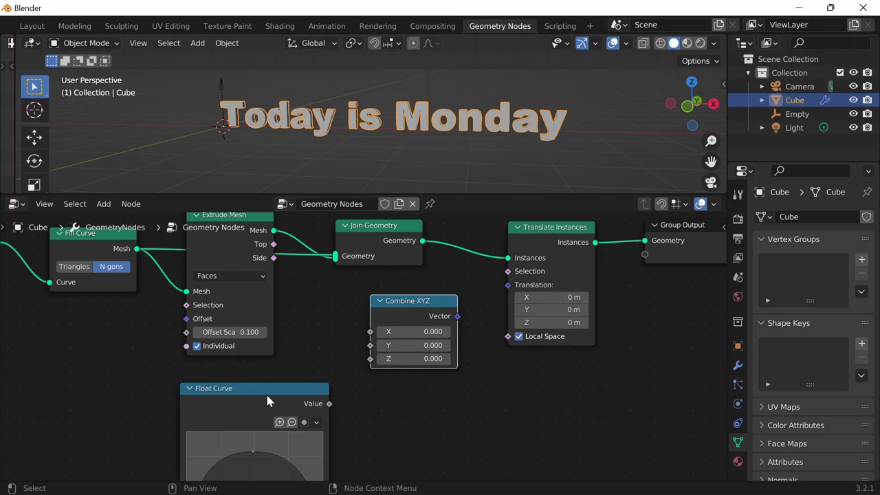
{"action": "left_click_drag", "start_coordinate": [267, 401], "coordinate": [226, 389]}
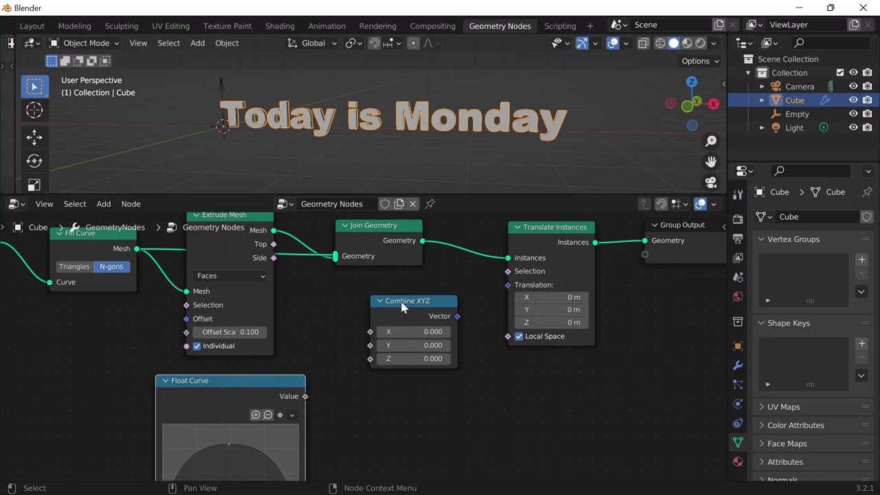
{"action": "left_click_drag", "start_coordinate": [402, 307], "coordinate": [406, 320]}
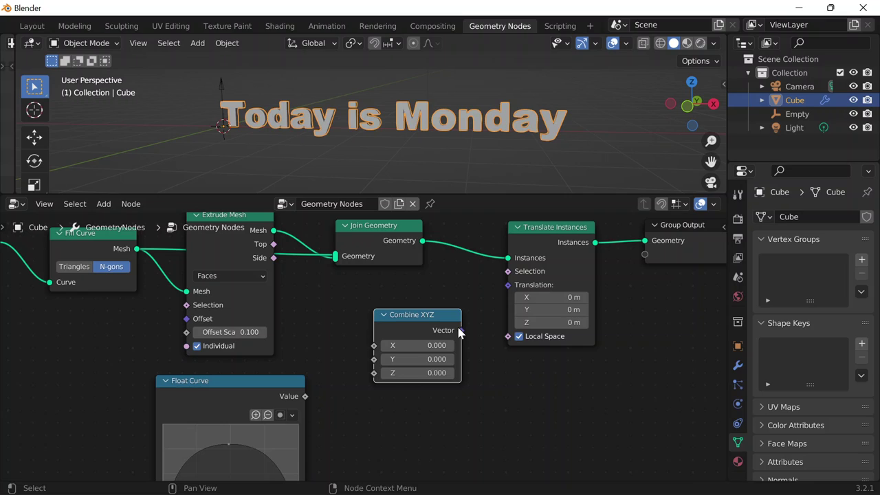
{"action": "left_click_drag", "start_coordinate": [462, 332], "coordinate": [468, 346]}
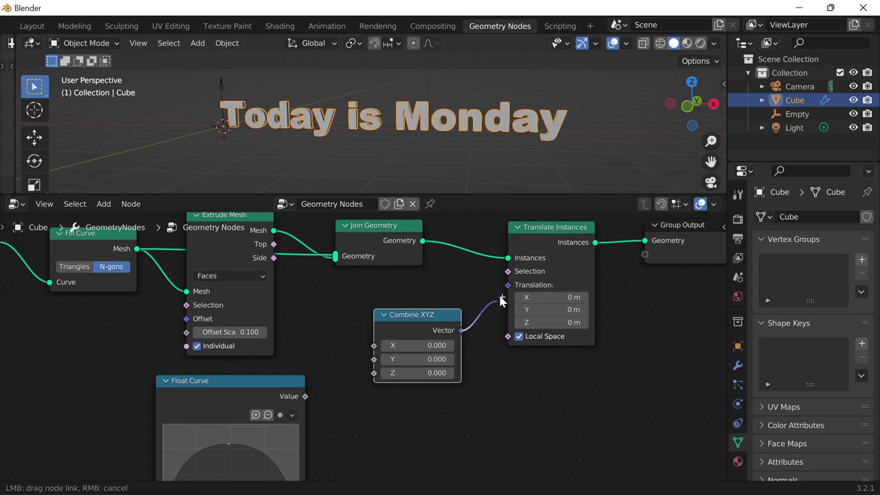
{"action": "left_click_drag", "start_coordinate": [508, 288], "coordinate": [508, 286]}
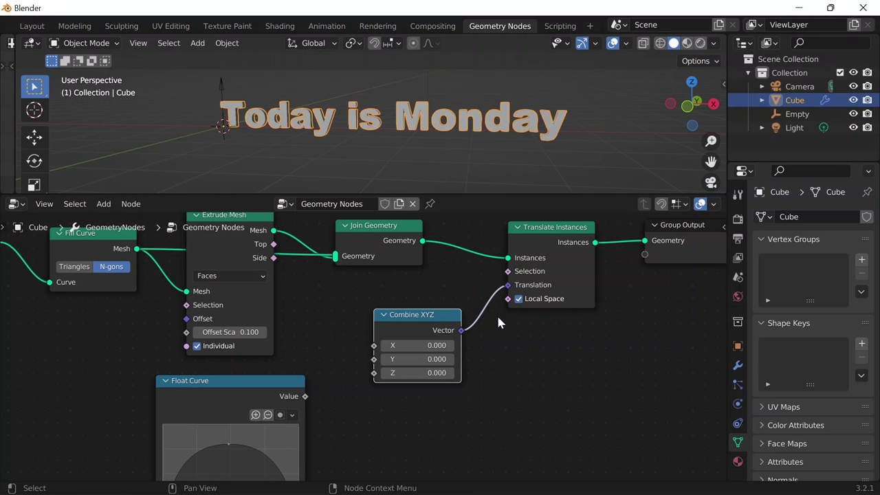
{"action": "left_click_drag", "start_coordinate": [433, 318], "coordinate": [438, 314]}
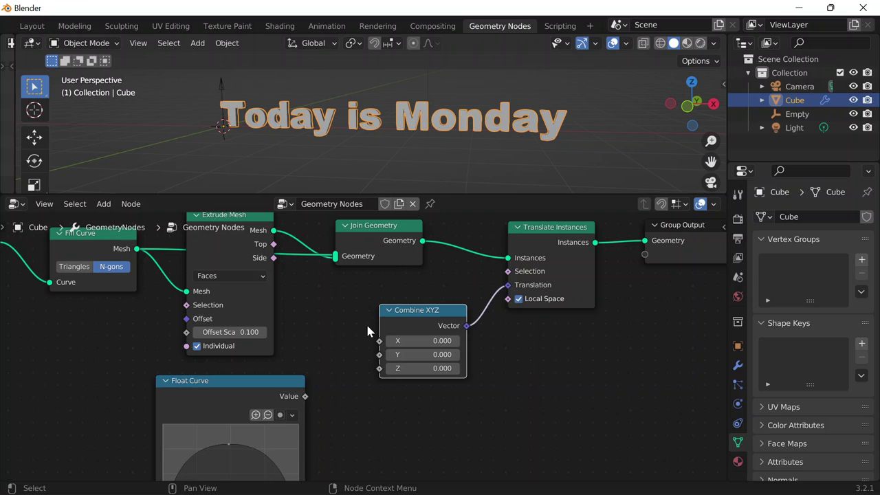
Step: Switch to the browser and open the Day 151 entry in the Notion Blender Library gallery
{"action": "left_click", "coordinate": [658, 479]}
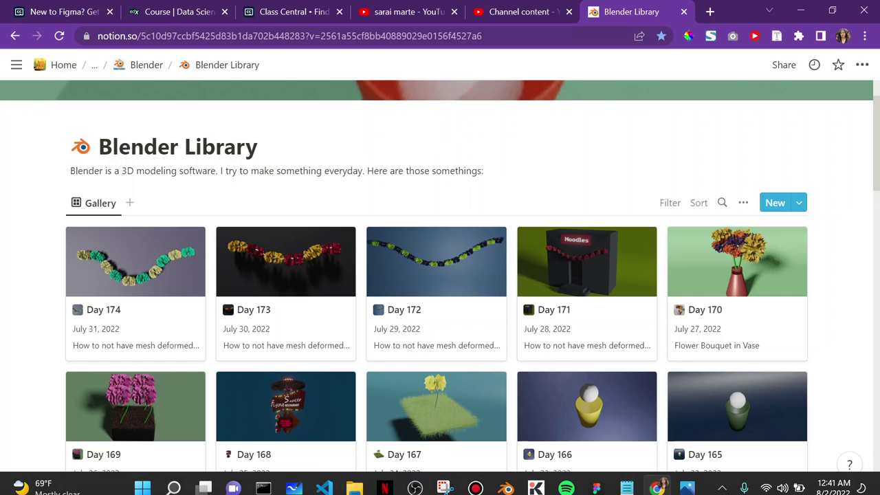
{"action": "scroll", "coordinate": [285, 275], "scroll_direction": "down", "scroll_amount": 7}
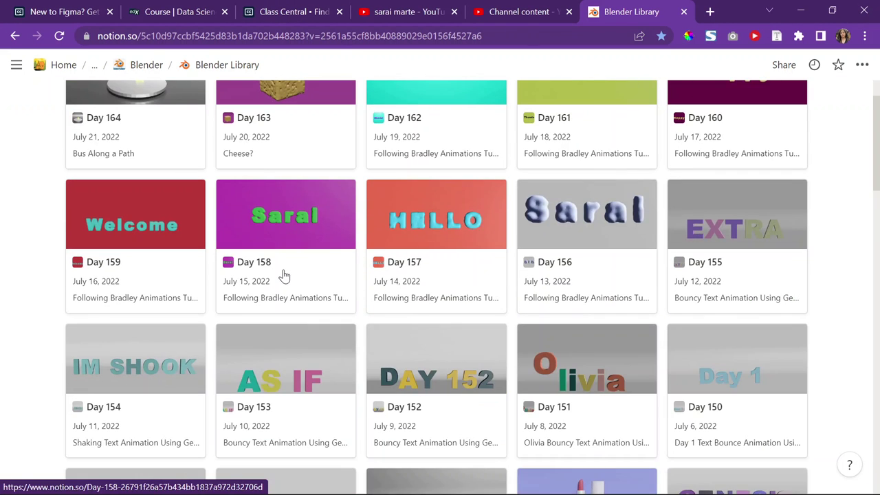
{"action": "scroll", "coordinate": [397, 297], "scroll_direction": "down", "scroll_amount": 3}
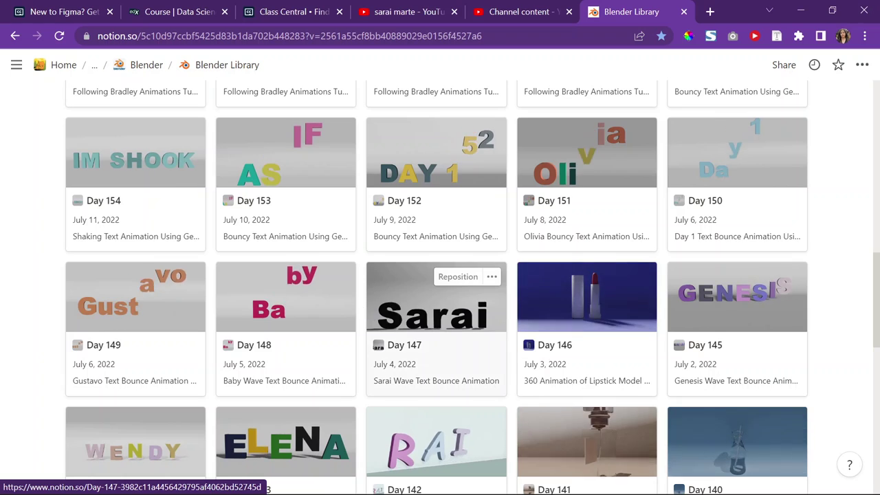
{"action": "left_click", "coordinate": [562, 219]}
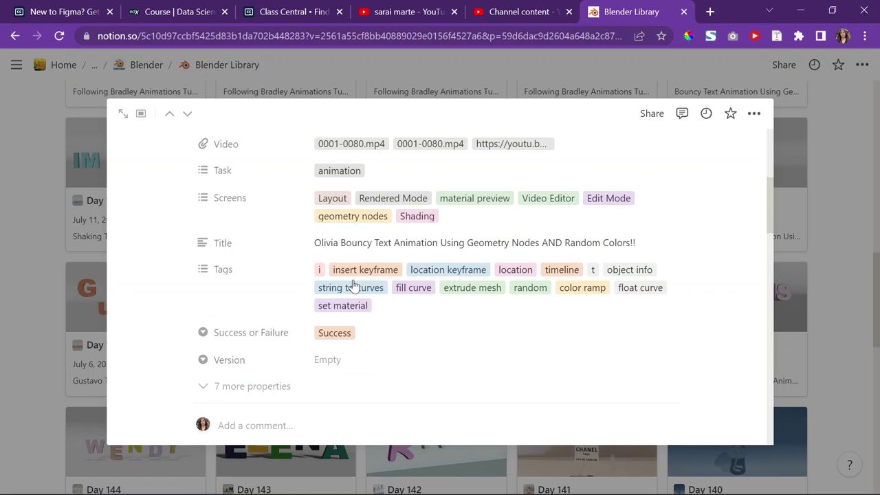
Step: Look through the Day 151 entry and open its linked YouTube video
{"action": "scroll", "coordinate": [379, 285], "scroll_direction": "down", "scroll_amount": 6}
{"action": "scroll", "coordinate": [319, 289], "scroll_direction": "down", "scroll_amount": 5}
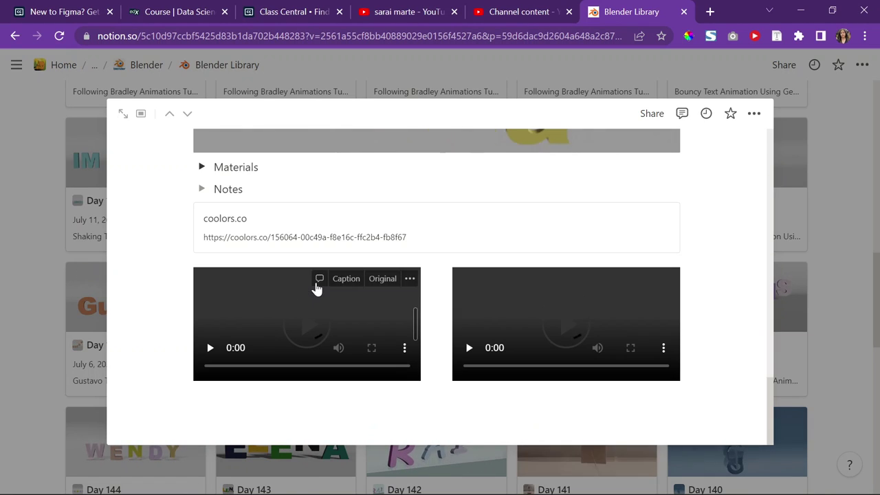
{"action": "scroll", "coordinate": [229, 278], "scroll_direction": "up", "scroll_amount": 6}
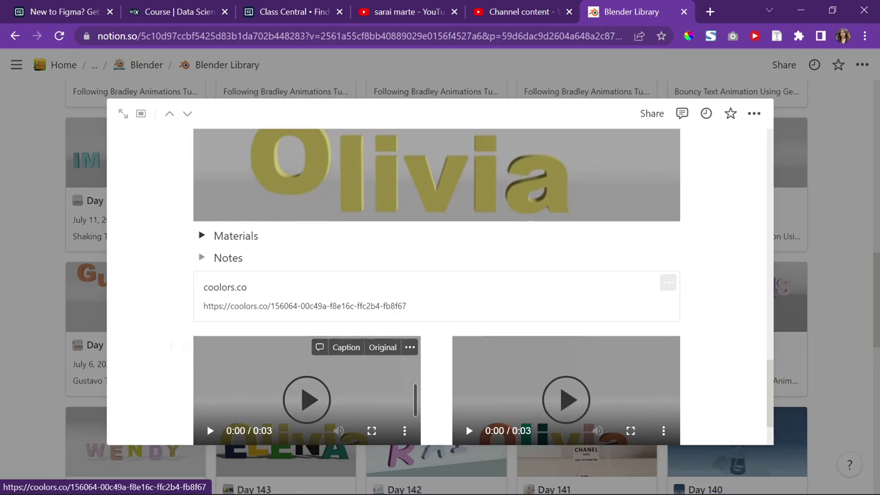
{"action": "scroll", "coordinate": [240, 275], "scroll_direction": "up", "scroll_amount": 5}
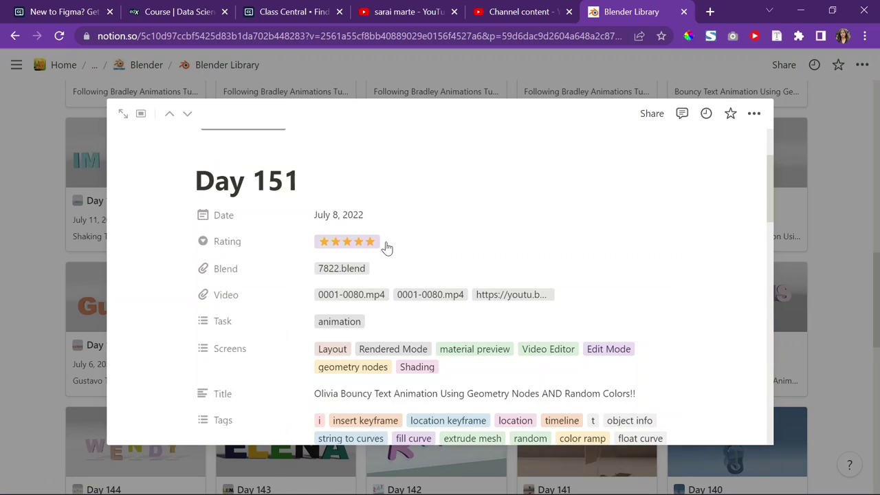
{"action": "left_click", "coordinate": [385, 300]}
{"action": "left_click", "coordinate": [377, 338]}
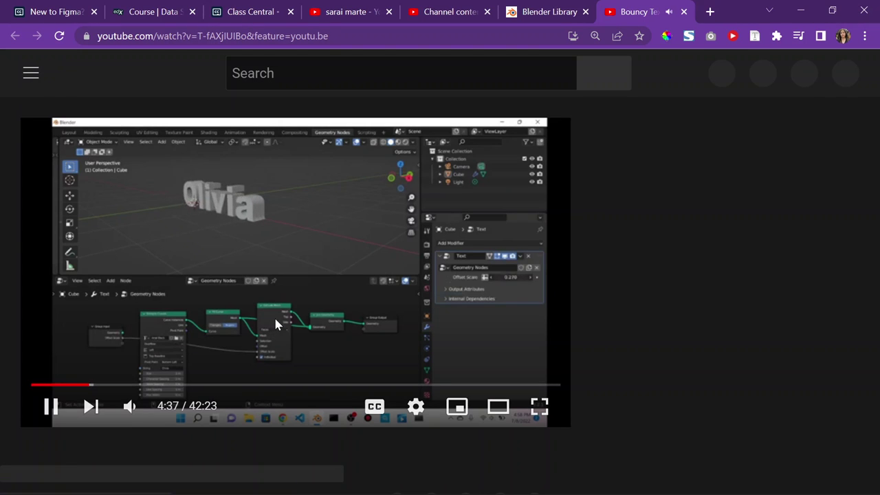
Step: Pause the Day 151 video and skip through it to about 7:30 to examine the node setup around Translate Instances
{"action": "left_click", "coordinate": [275, 319]}
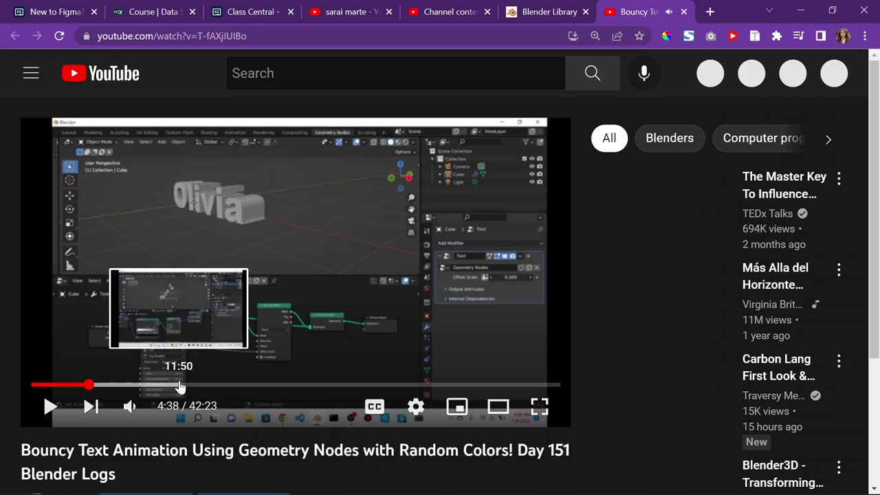
{"action": "left_click", "coordinate": [180, 385]}
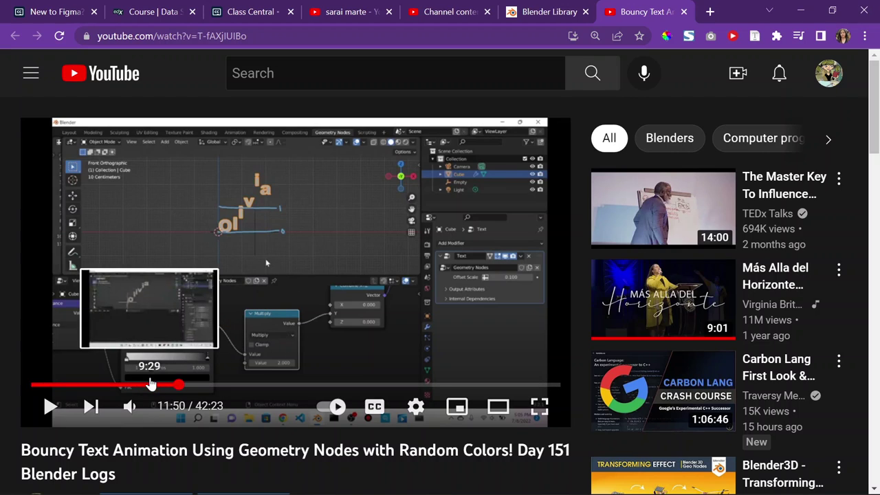
{"action": "left_click", "coordinate": [152, 385]}
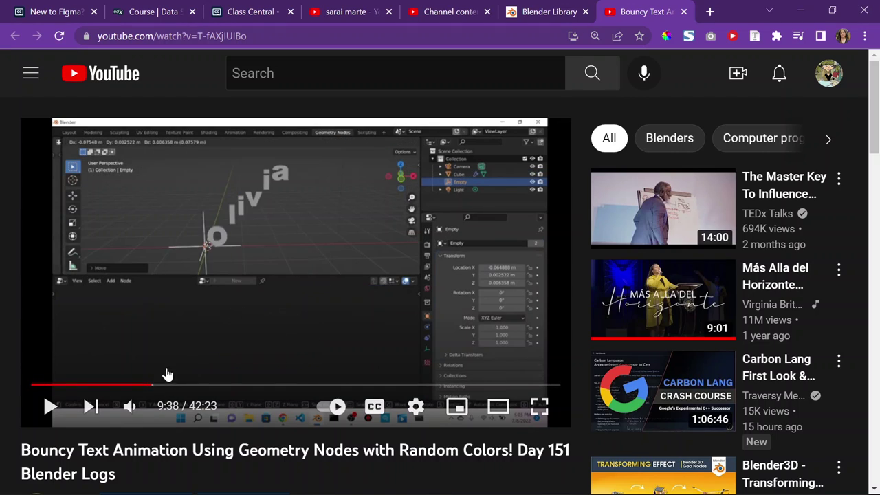
{"action": "left_click", "coordinate": [140, 385]}
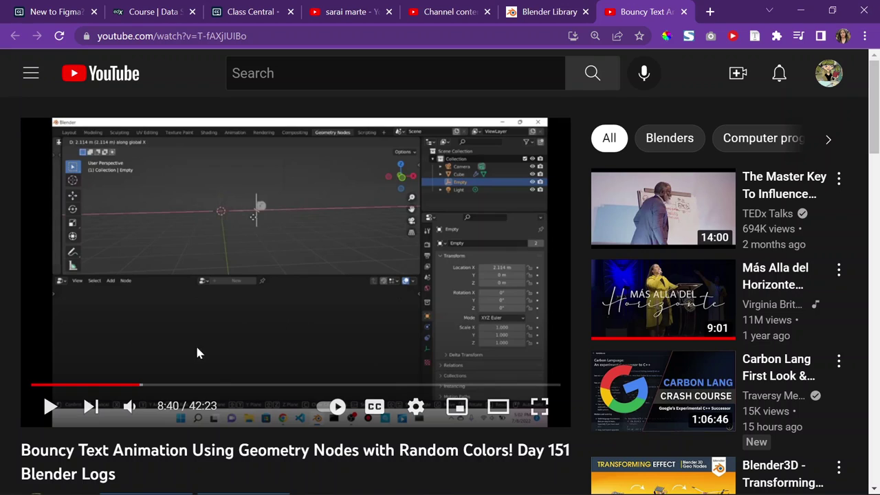
{"action": "left_click", "coordinate": [125, 384]}
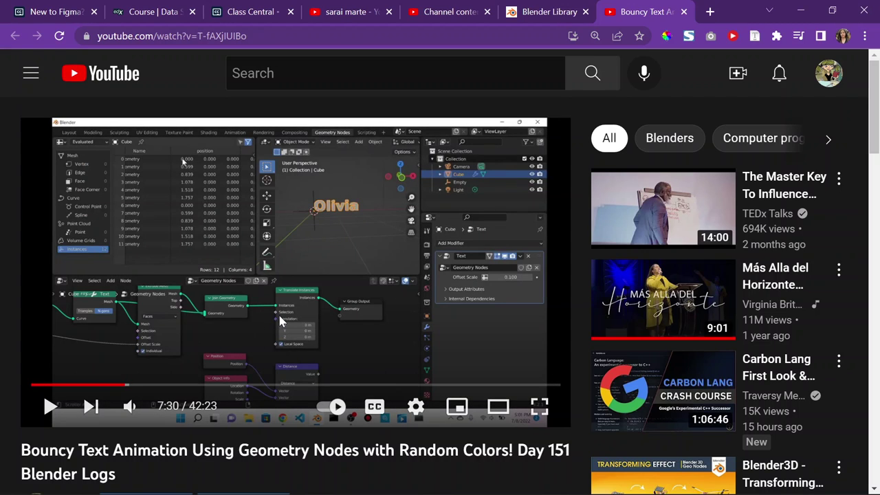
Step: Return to Blender and add a Position node below the Translate Instances node
{"action": "left_click", "coordinate": [811, 21]}
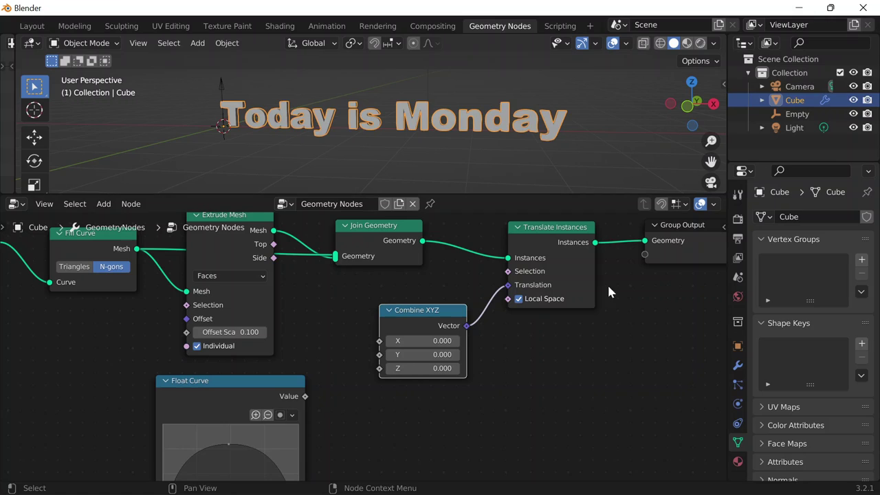
{"action": "scroll", "coordinate": [526, 333], "scroll_direction": "down", "scroll_amount": 2}
{"action": "middle_click_drag", "start_coordinate": [540, 346], "coordinate": [526, 321]}
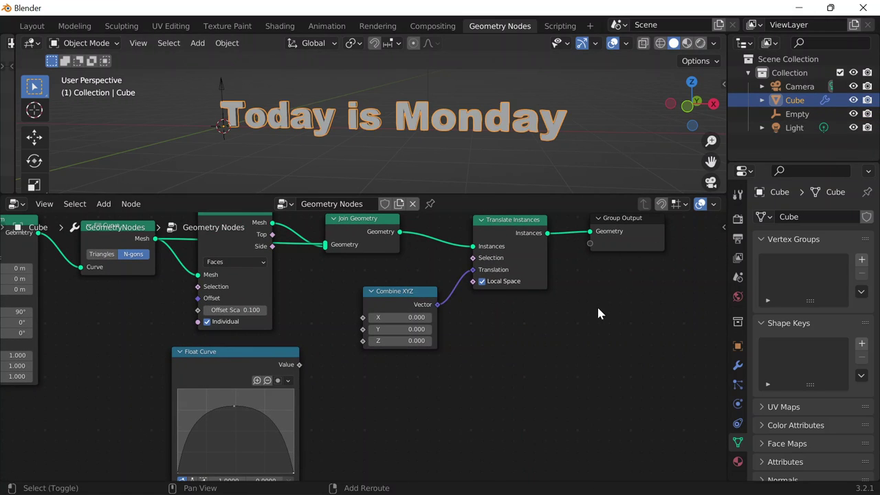
{"action": "key", "text": "shift+a"}
{"action": "left_click", "coordinate": [549, 187]}
{"action": "type", "text": "po"}
{"action": "key", "text": "Return"}
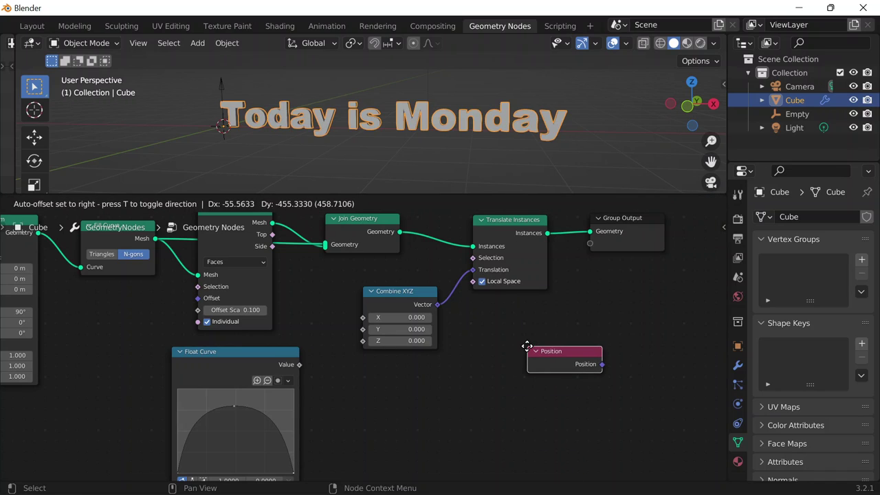
{"action": "left_click", "coordinate": [526, 288]}
Step: Add a Vector Math node, set its operation to Distance, and place it beside the Position node
{"action": "key", "text": "shift+a"}
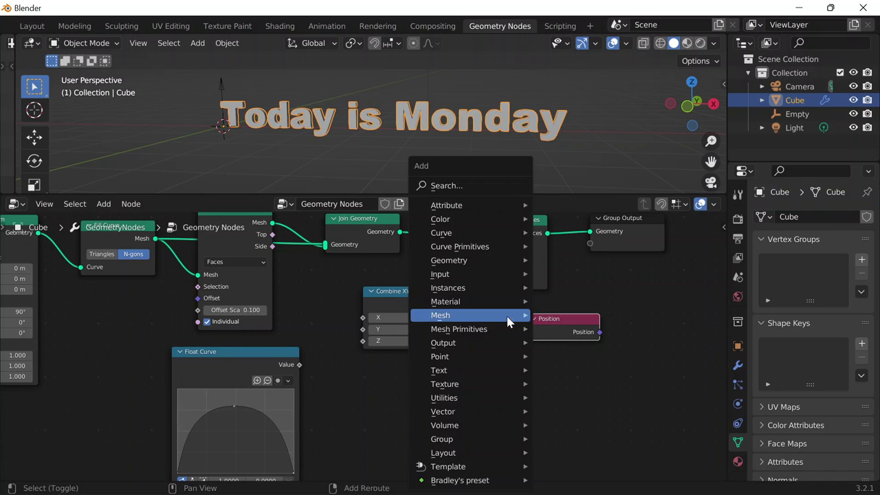
{"action": "left_click", "coordinate": [484, 190]}
{"action": "type", "text": "vecto"}
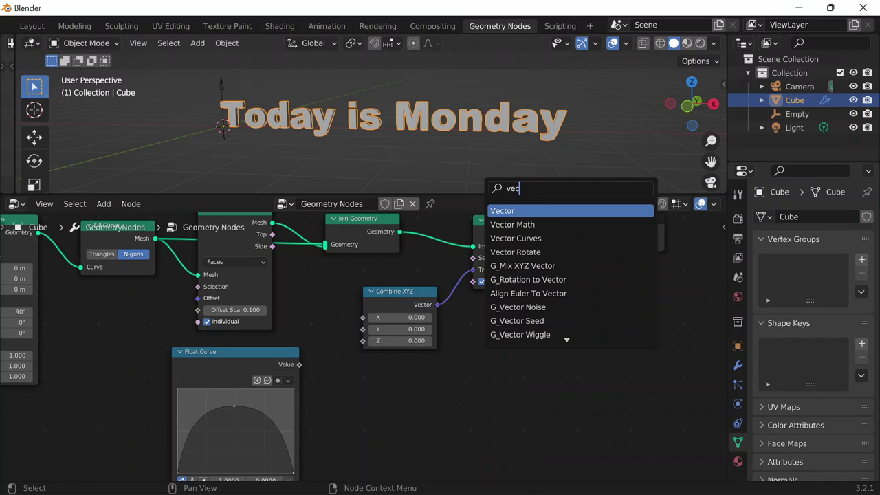
{"action": "key", "text": "Down"}
{"action": "key", "text": "Return"}
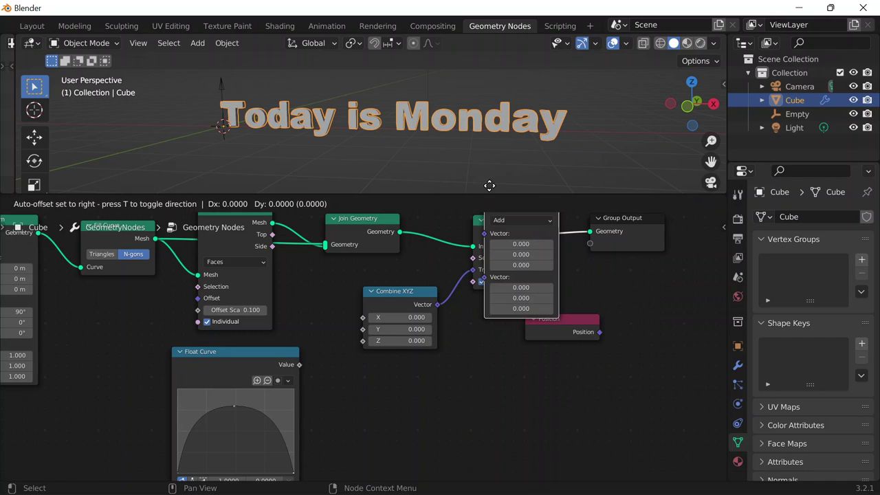
{"action": "left_click", "coordinate": [670, 254]}
{"action": "left_click", "coordinate": [695, 315]}
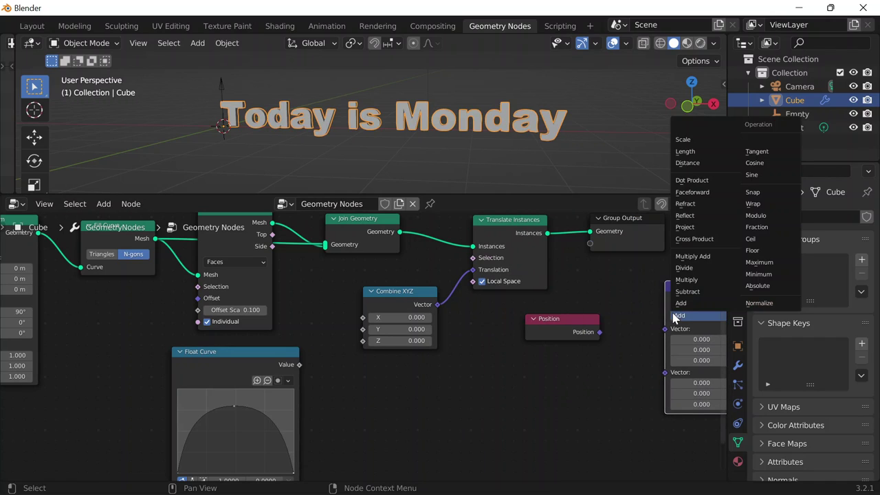
{"action": "left_click", "coordinate": [697, 163]}
{"action": "left_click_drag", "start_coordinate": [682, 290], "coordinate": [627, 290]}
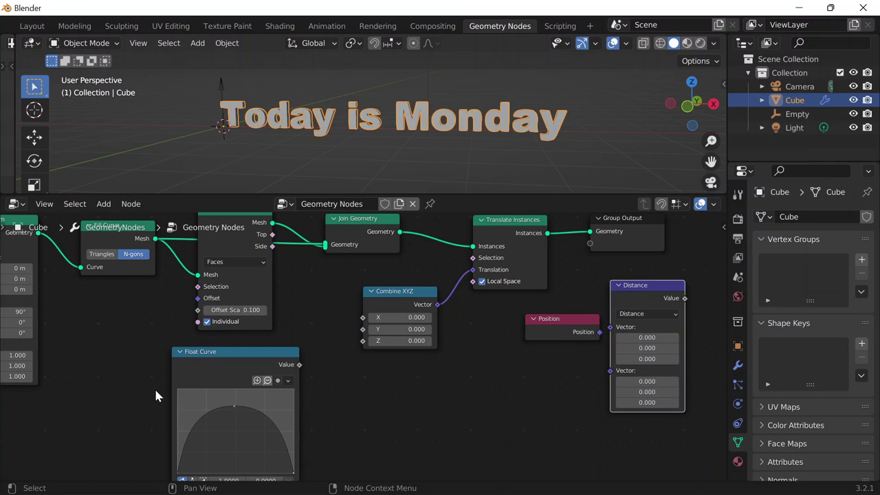
Step: Rearrange the nodes with Float Curve farther out, Position below Extrude Mesh, and Distance below Combine XYZ
{"action": "left_click_drag", "start_coordinate": [193, 378], "coordinate": [48, 438]}
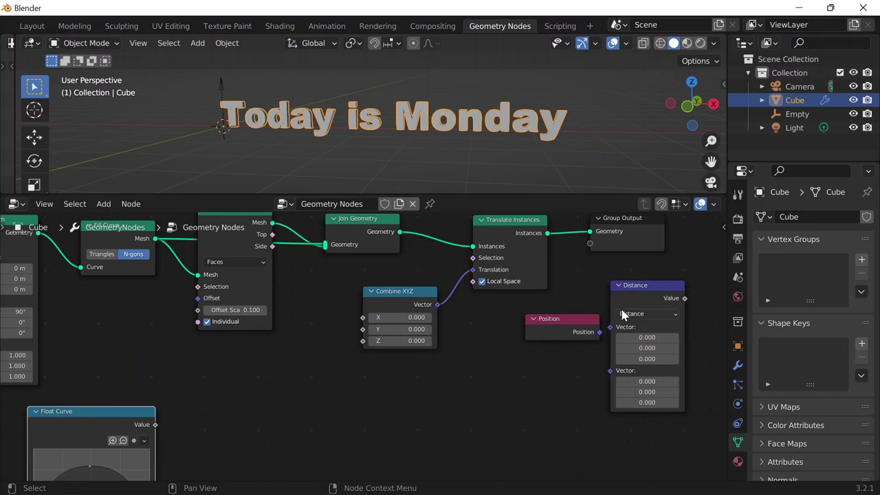
{"action": "left_click_drag", "start_coordinate": [577, 321], "coordinate": [278, 374]}
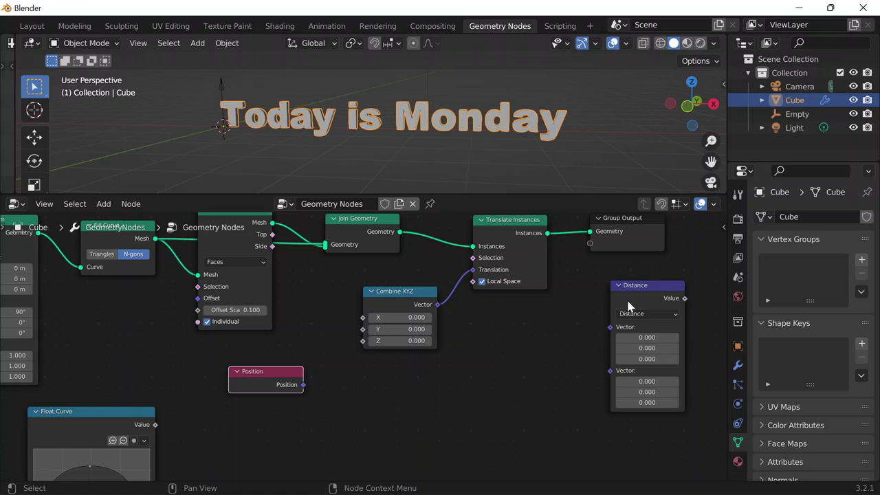
{"action": "left_click_drag", "start_coordinate": [630, 302], "coordinate": [369, 389]}
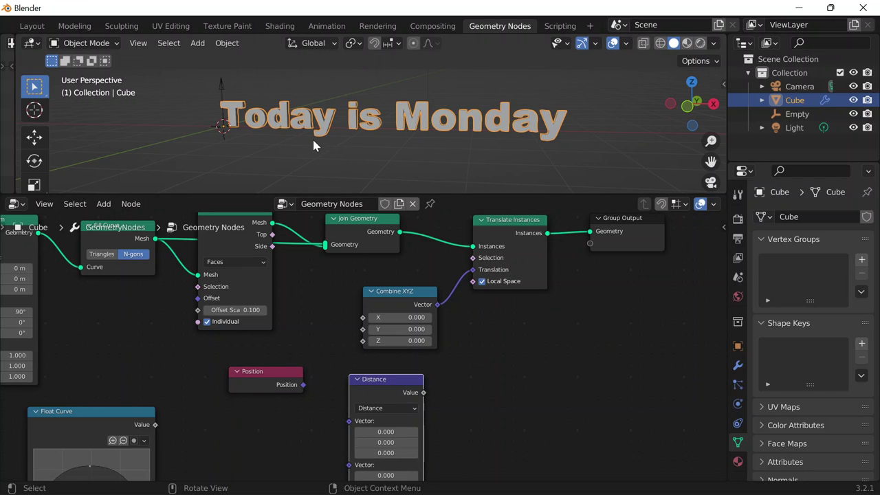
{"action": "scroll", "coordinate": [314, 369], "scroll_direction": "up", "scroll_amount": 4}
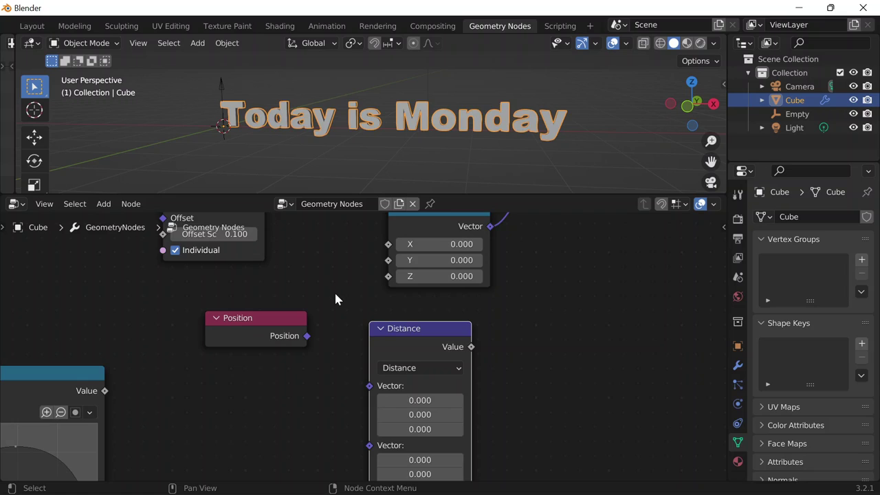
{"action": "scroll", "coordinate": [367, 239], "scroll_direction": "up", "scroll_amount": 1}
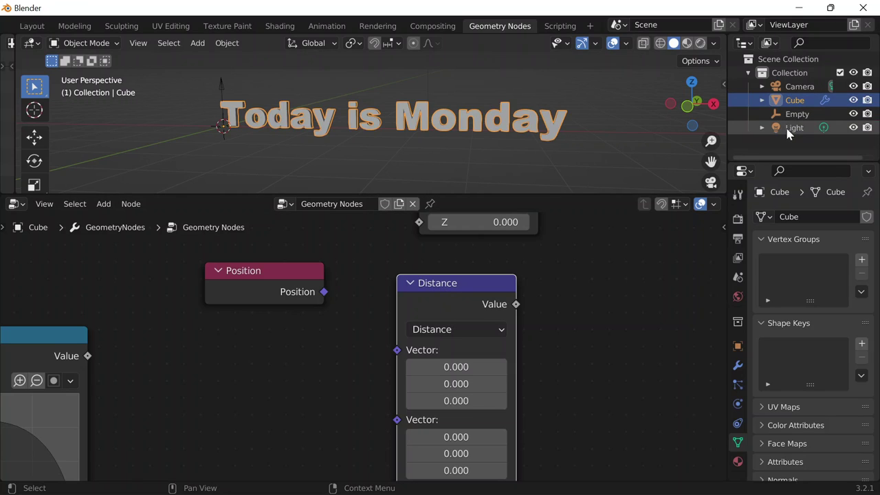
Step: Add an Object Info node for the Empty and connect Position and its Location to the Distance node's two vector inputs
{"action": "left_click_drag", "start_coordinate": [798, 118], "coordinate": [246, 373]}
{"action": "left_click", "coordinate": [306, 337]}
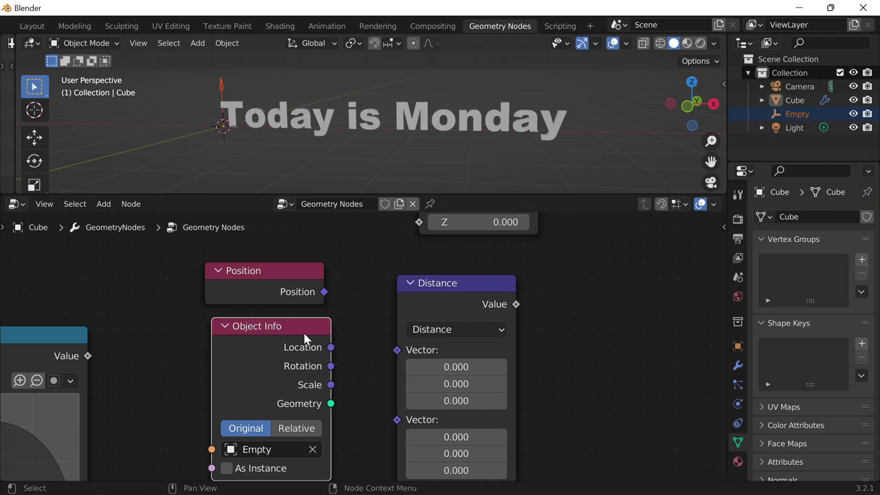
{"action": "left_click_drag", "start_coordinate": [323, 292], "coordinate": [396, 350]}
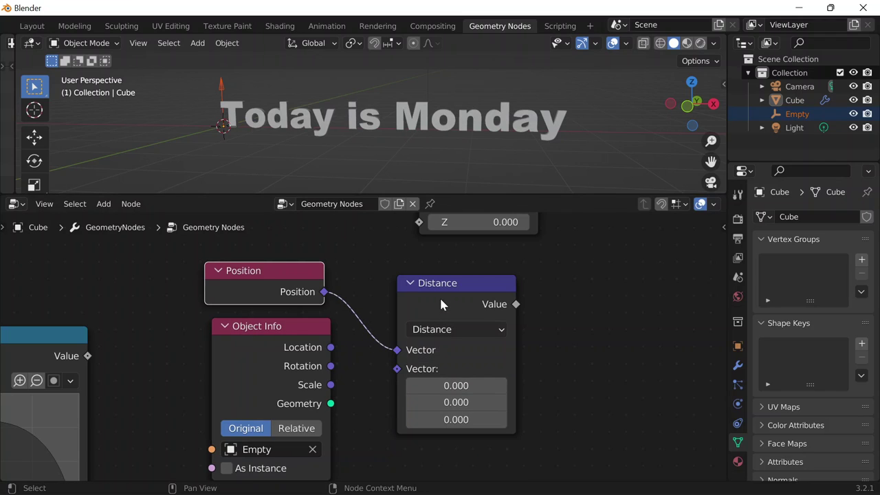
{"action": "left_click_drag", "start_coordinate": [441, 301], "coordinate": [440, 281]}
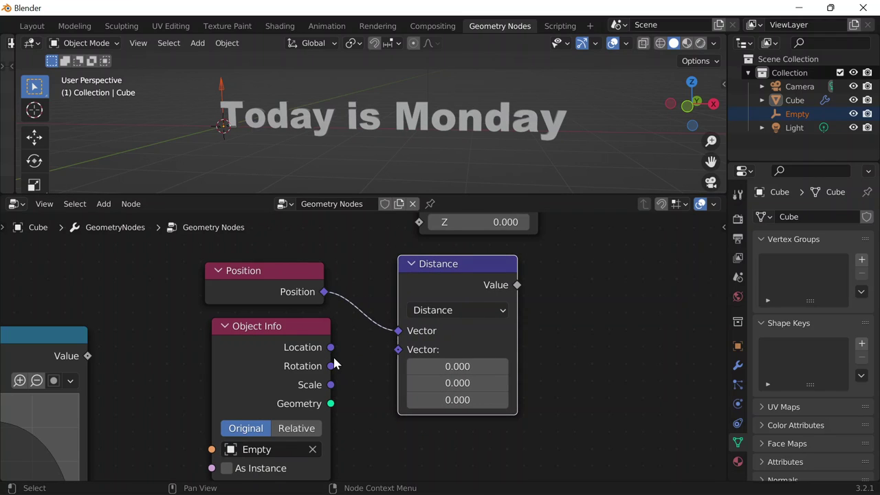
{"action": "left_click_drag", "start_coordinate": [290, 364], "coordinate": [398, 349]}
{"action": "mouse_move", "coordinate": [273, 287]}
{"action": "left_mouse_down"}
{"action": "mouse_move", "coordinate": [308, 270]}
{"action": "mouse_move", "coordinate": [266, 282]}
{"action": "left_mouse_up"}
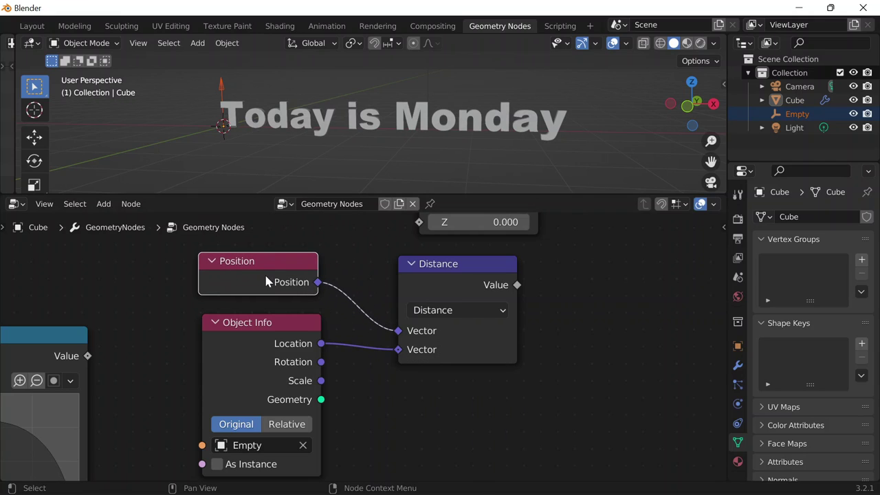
{"action": "left_click_drag", "start_coordinate": [265, 343], "coordinate": [239, 328]}
{"action": "scroll", "coordinate": [336, 268], "scroll_direction": "down", "scroll_amount": 1}
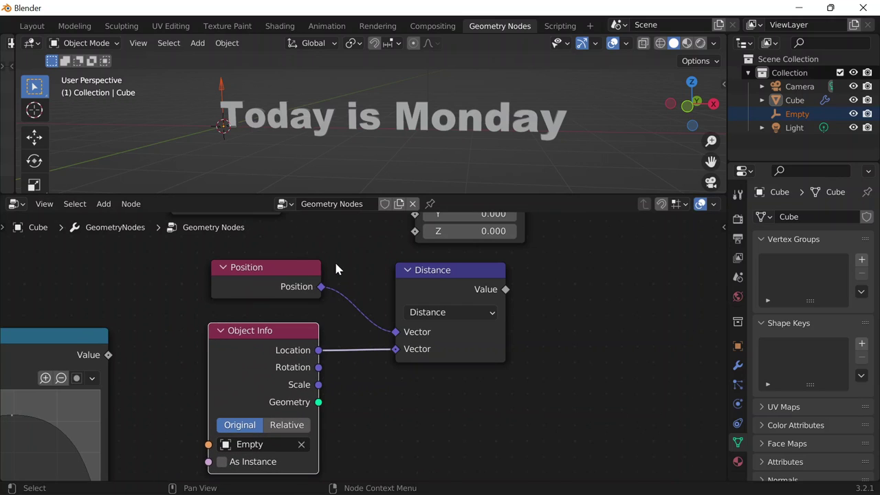
Step: Connect the Distance value directly to the Translation input of Translate Instances in place of the Combine XYZ vector
{"action": "middle_click_drag", "start_coordinate": [579, 280], "coordinate": [586, 346]}
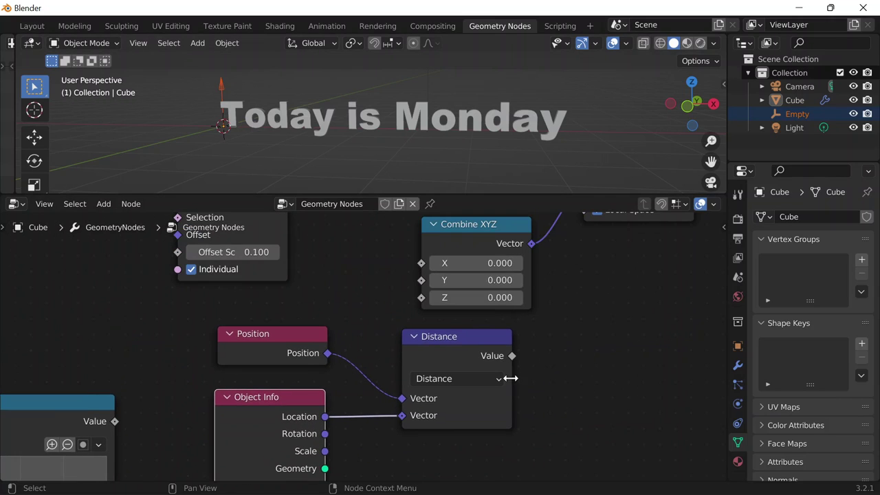
{"action": "middle_click_drag", "start_coordinate": [593, 282], "coordinate": [441, 360]}
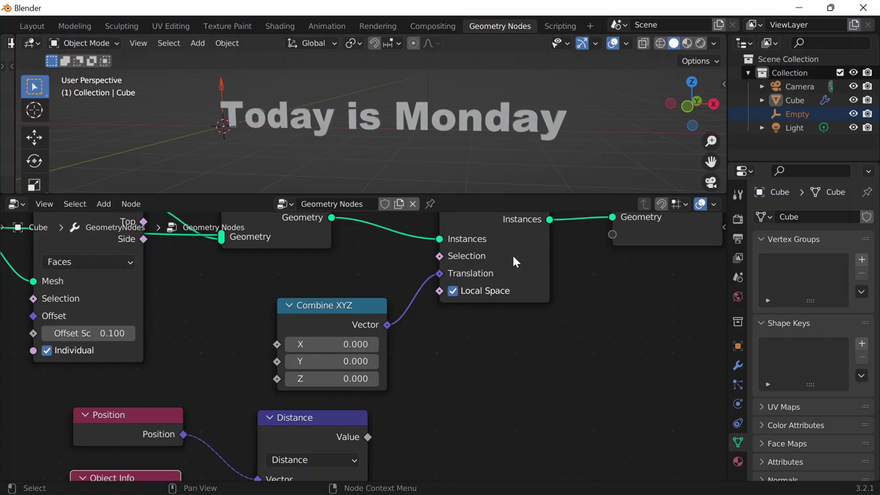
{"action": "left_click_drag", "start_coordinate": [514, 261], "coordinate": [538, 273]}
{"action": "left_click_drag", "start_coordinate": [463, 285], "coordinate": [413, 323]}
{"action": "left_click_drag", "start_coordinate": [368, 436], "coordinate": [464, 284]}
{"action": "scroll", "coordinate": [314, 138], "scroll_direction": "down", "scroll_amount": 3}
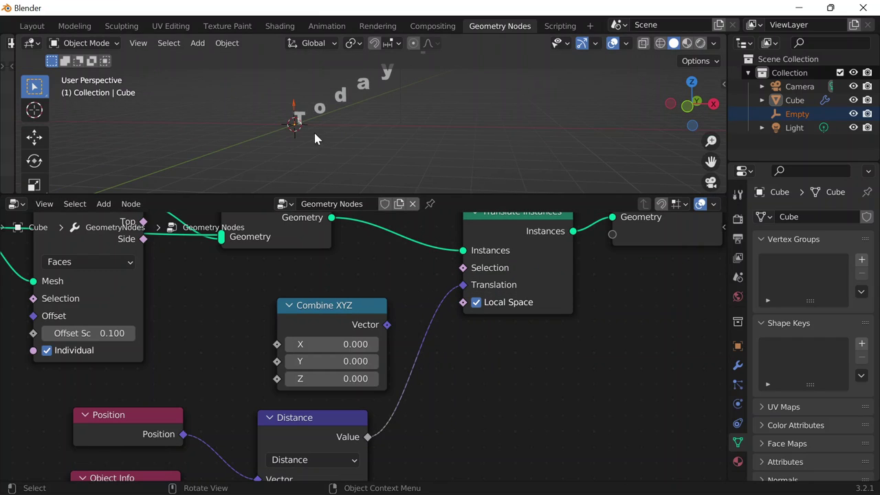
{"action": "scroll", "coordinate": [305, 118], "scroll_direction": "up", "scroll_amount": 6}
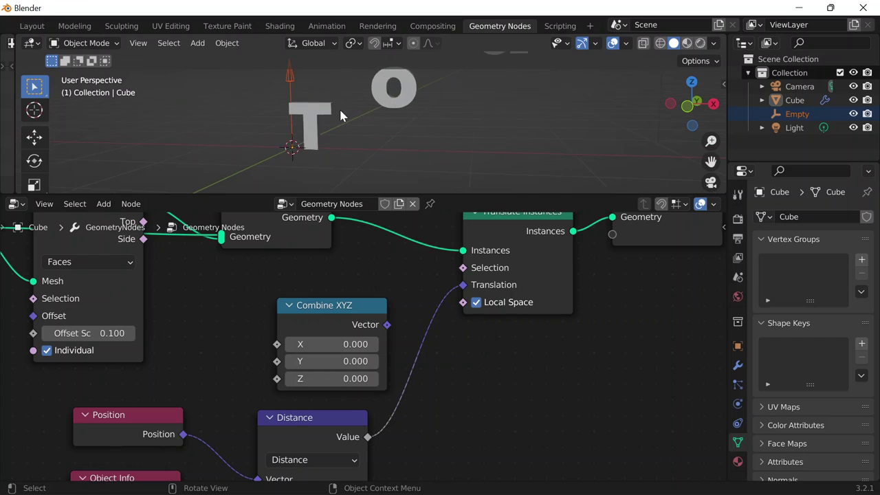
Step: Unlink the Distance value from Translation to compare the text, and link it to Translation again
{"action": "middle_click_drag", "start_coordinate": [183, 383], "coordinate": [241, 294]}
{"action": "left_click_drag", "start_coordinate": [219, 349], "coordinate": [193, 335]}
{"action": "left_click_drag", "start_coordinate": [165, 412], "coordinate": [177, 385]}
{"action": "scroll", "coordinate": [558, 261], "scroll_direction": "down", "scroll_amount": 2}
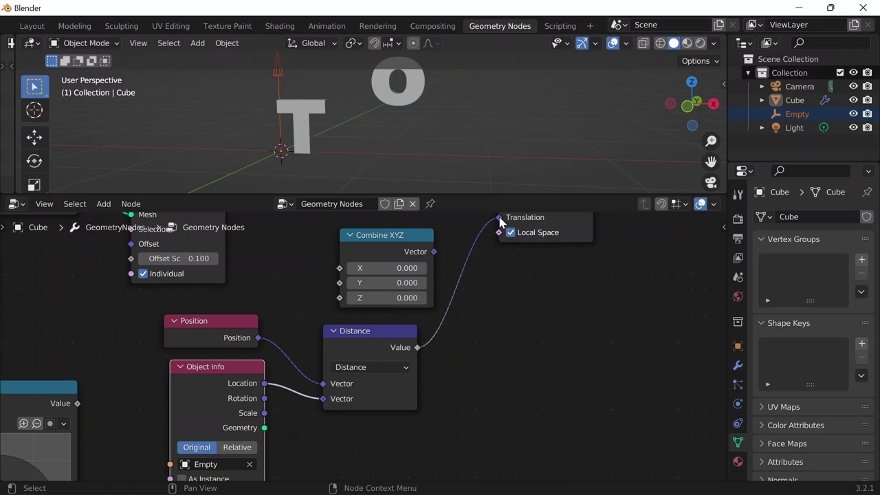
{"action": "left_click_drag", "start_coordinate": [499, 219], "coordinate": [439, 304]}
{"action": "scroll", "coordinate": [281, 150], "scroll_direction": "up", "scroll_amount": 1}
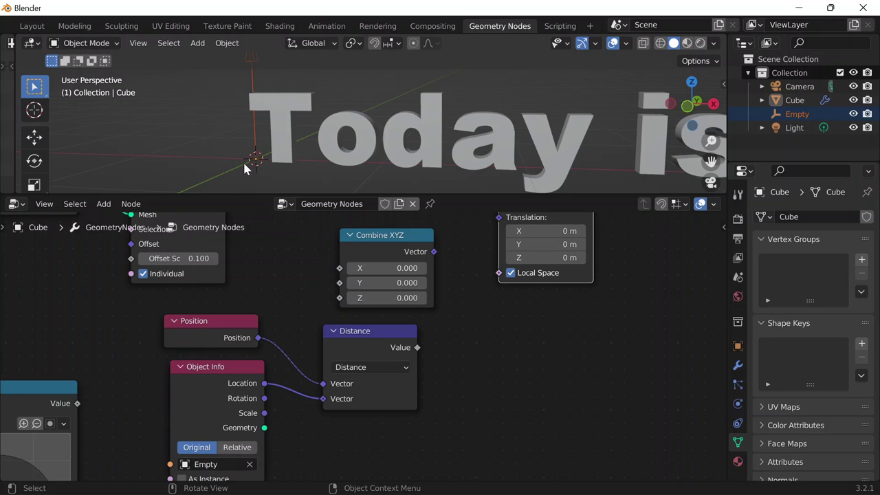
{"action": "left_click_drag", "start_coordinate": [227, 338], "coordinate": [222, 326]}
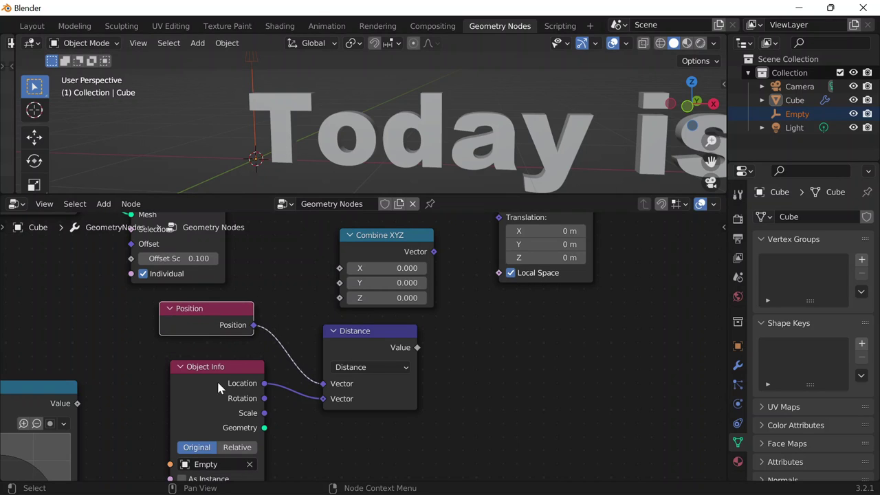
{"action": "left_click_drag", "start_coordinate": [371, 331], "coordinate": [393, 333]}
{"action": "left_click_drag", "start_coordinate": [439, 349], "coordinate": [499, 304]}
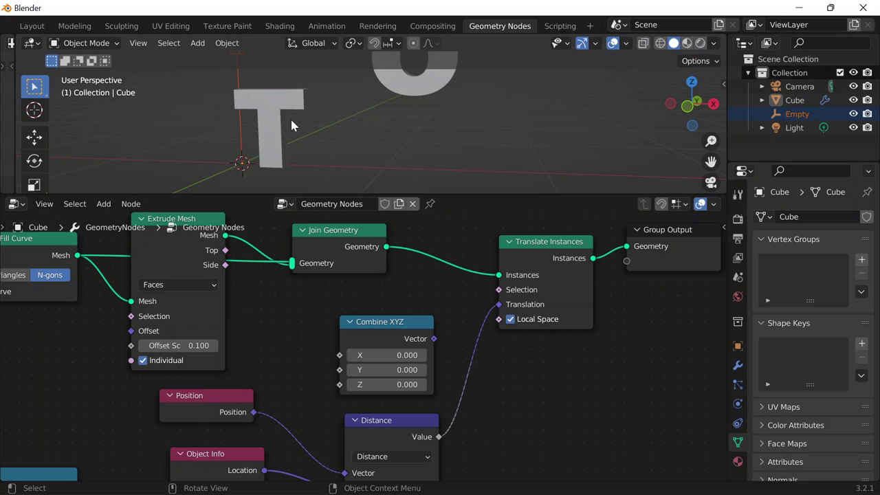
Step: Adjust the placement of the Distance, Translate Instances and Combine XYZ nodes
{"action": "left_click_drag", "start_coordinate": [381, 424], "coordinate": [371, 417]}
{"action": "mouse_move", "coordinate": [529, 255]}
{"action": "left_mouse_down"}
{"action": "mouse_move", "coordinate": [558, 291]}
{"action": "mouse_move", "coordinate": [528, 271]}
{"action": "left_mouse_up"}
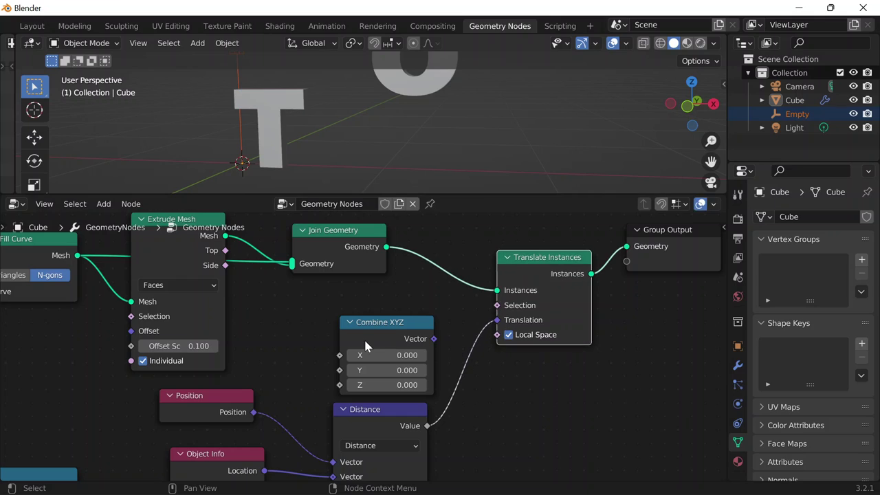
{"action": "left_click_drag", "start_coordinate": [364, 321], "coordinate": [367, 321]}
{"action": "scroll", "coordinate": [476, 254], "scroll_direction": "down", "scroll_amount": 3}
{"action": "scroll", "coordinate": [442, 113], "scroll_direction": "down", "scroll_amount": 2}
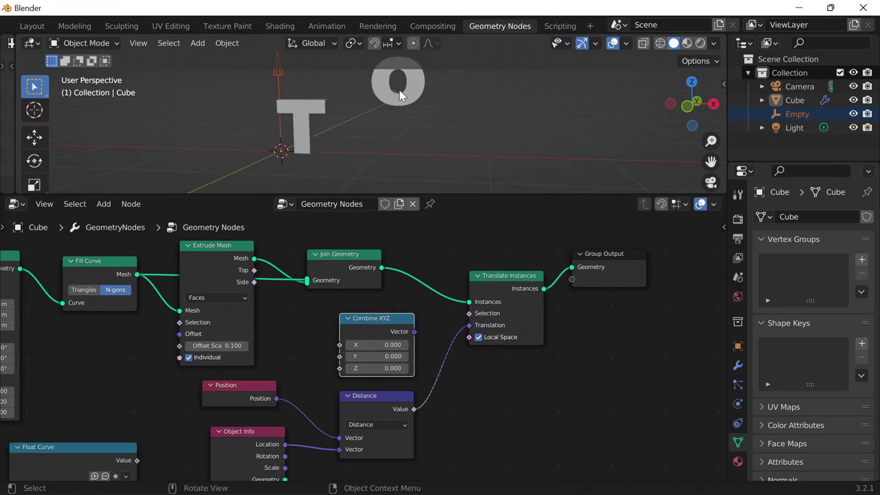
Step: Disconnect the Distance value from Translate Instances, inspect the original text, and restore the link to Translation
{"action": "left_click_drag", "start_coordinate": [473, 328], "coordinate": [457, 371]}
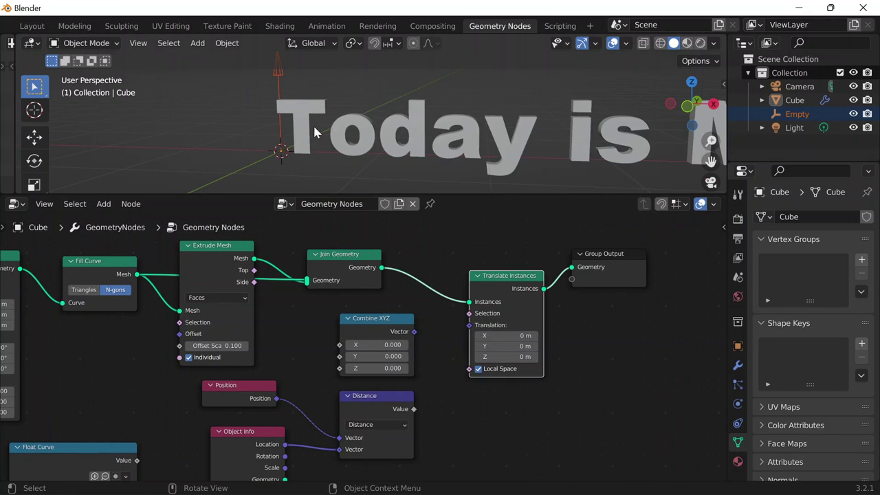
{"action": "scroll", "coordinate": [316, 127], "scroll_direction": "up", "scroll_amount": 2}
{"action": "scroll", "coordinate": [316, 143], "scroll_direction": "up", "scroll_amount": 1}
{"action": "scroll", "coordinate": [316, 143], "scroll_direction": "up", "scroll_amount": 1}
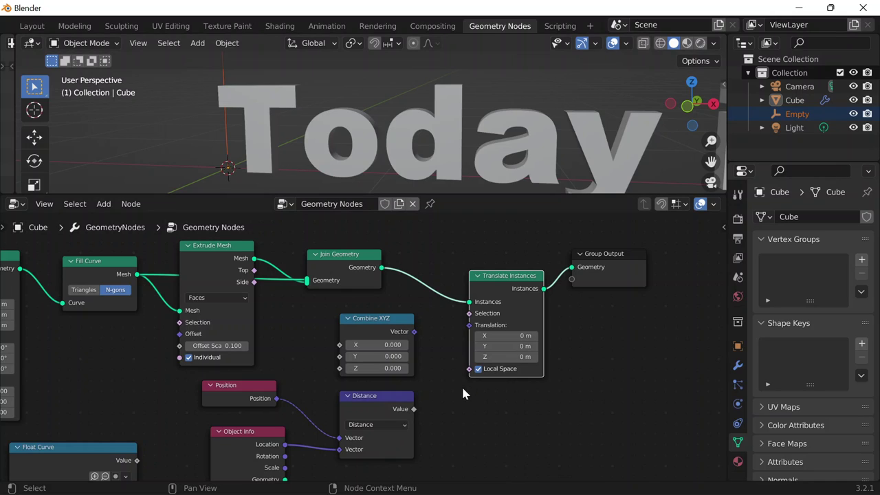
{"action": "left_click_drag", "start_coordinate": [414, 409], "coordinate": [468, 291]}
{"action": "left_click_drag", "start_coordinate": [468, 329], "coordinate": [469, 325]}
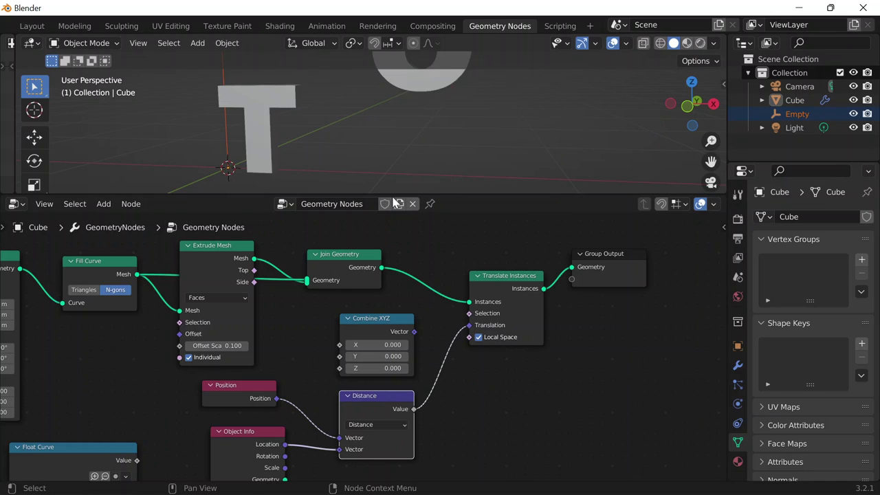
Step: Insert Combine XYZ on the link between Distance and Translate Instances, and route the Distance value into its Y input
{"action": "scroll", "coordinate": [368, 119], "scroll_direction": "down", "scroll_amount": 5}
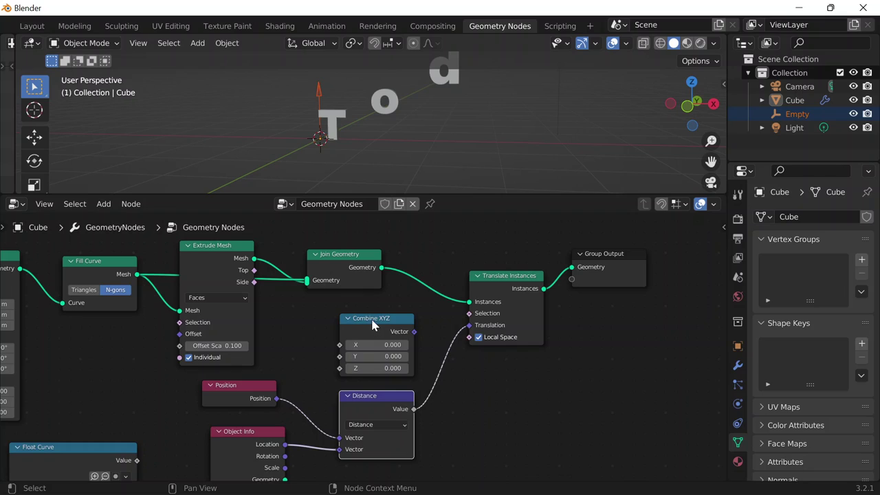
{"action": "left_click_drag", "start_coordinate": [374, 319], "coordinate": [481, 342]}
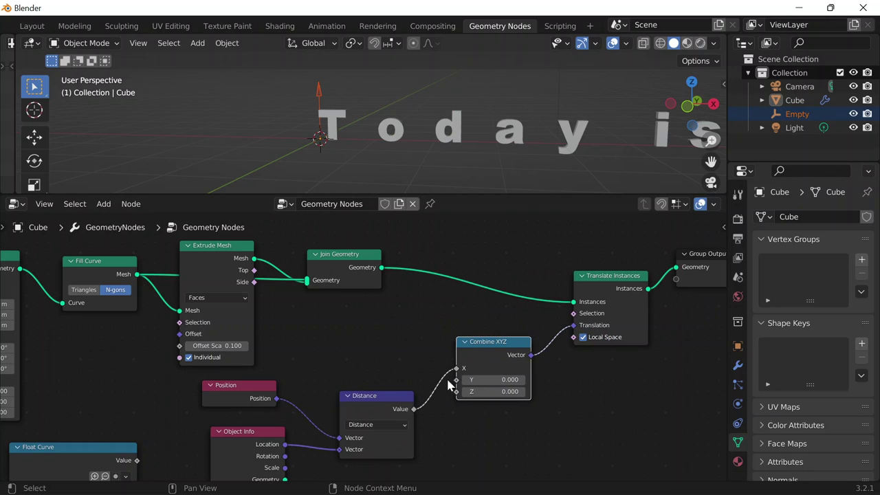
{"action": "mouse_move", "coordinate": [460, 371]}
{"action": "left_mouse_down"}
{"action": "mouse_move", "coordinate": [471, 398]}
{"action": "mouse_move", "coordinate": [456, 380]}
{"action": "left_mouse_up"}
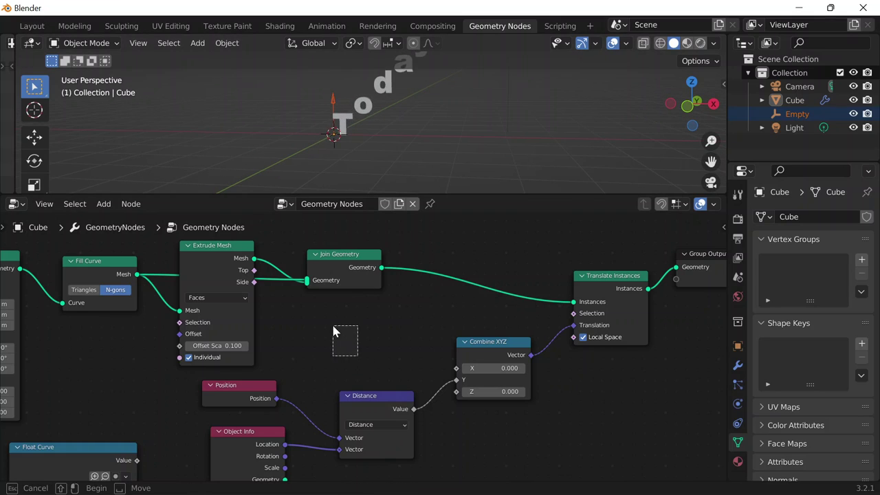
Step: Insert the Float Curve node on the link between the Distance value and the Y input of Combine XYZ
{"action": "middle_click_drag", "start_coordinate": [349, 341], "coordinate": [348, 306]}
{"action": "left_click_drag", "start_coordinate": [122, 416], "coordinate": [656, 345]}
{"action": "middle_click_drag", "start_coordinate": [399, 277], "coordinate": [355, 264]}
{"action": "key", "text": "g"}
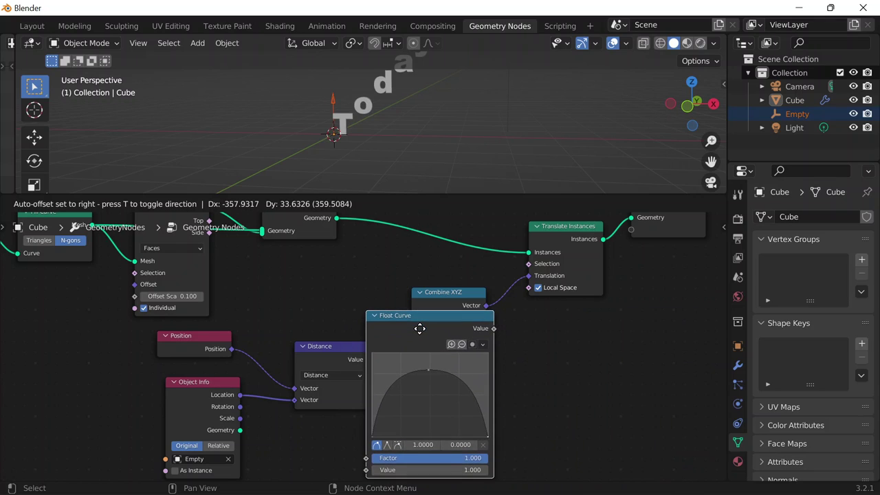
{"action": "left_click", "coordinate": [419, 329]}
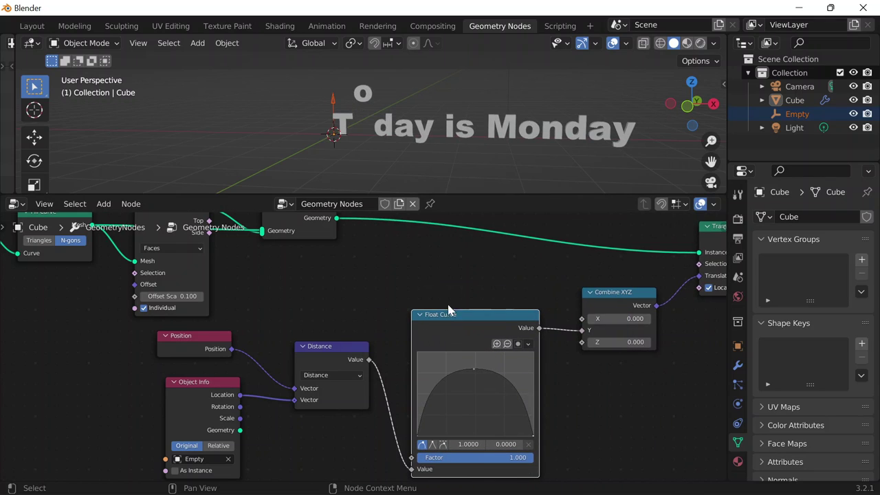
{"action": "middle_click_drag", "start_coordinate": [392, 134], "coordinate": [427, 134]}
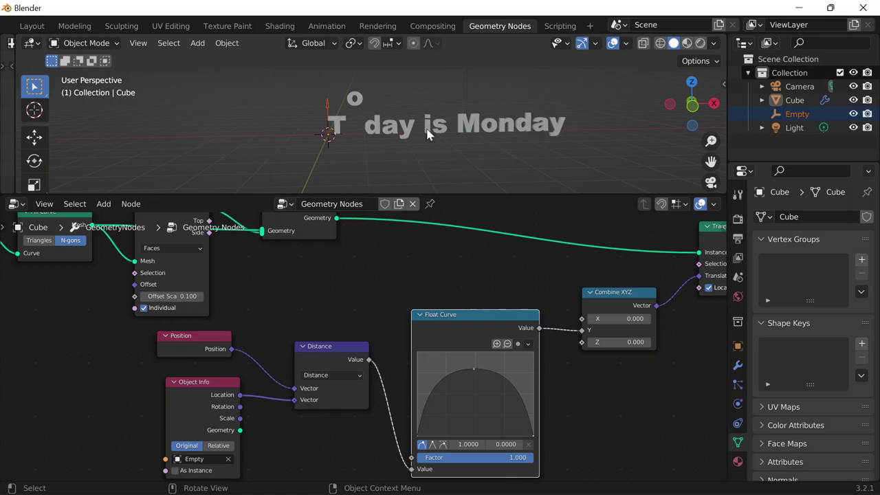
Step: Try a Vector Math node set to Multiply below Combine XYZ, and delete it
{"action": "key", "text": "shift+a"}
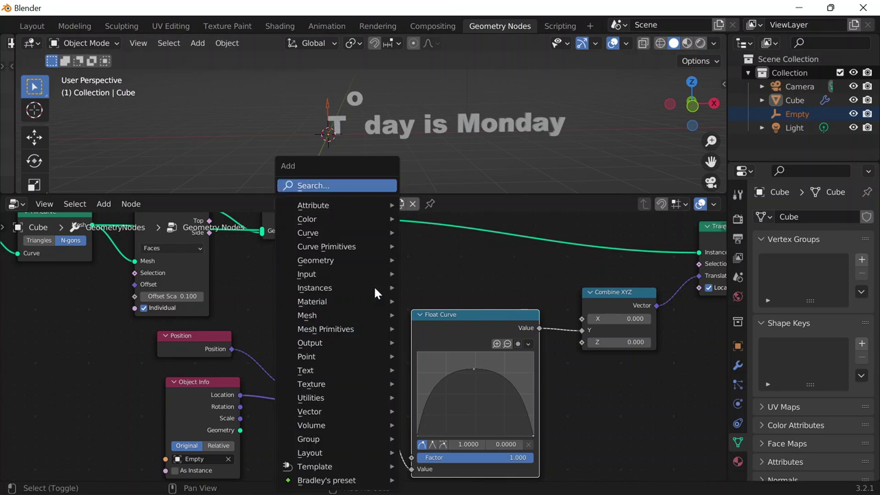
{"action": "type", "text": "mul"}
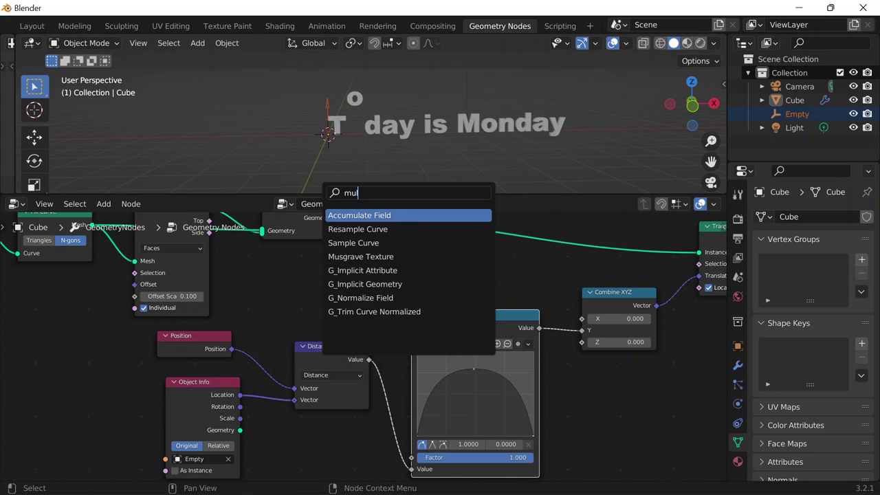
{"action": "key", "text": "Down"}
{"action": "key", "text": "Up"}
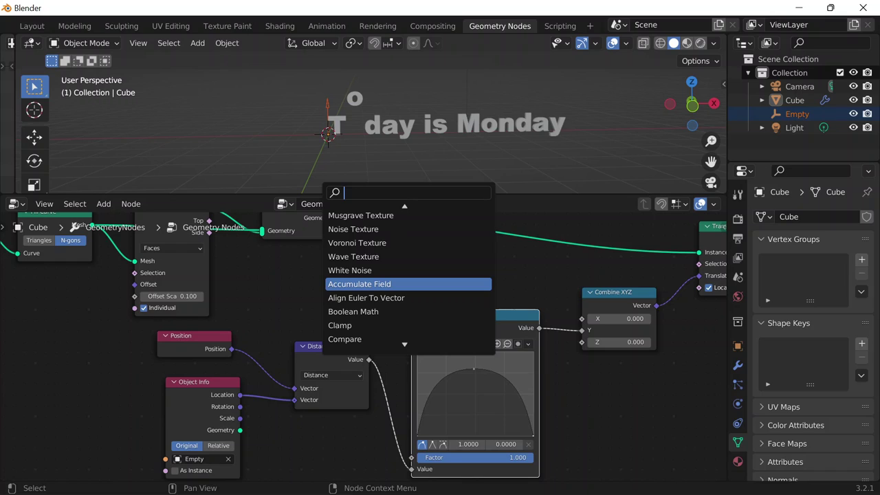
{"action": "type", "text": "veco"}
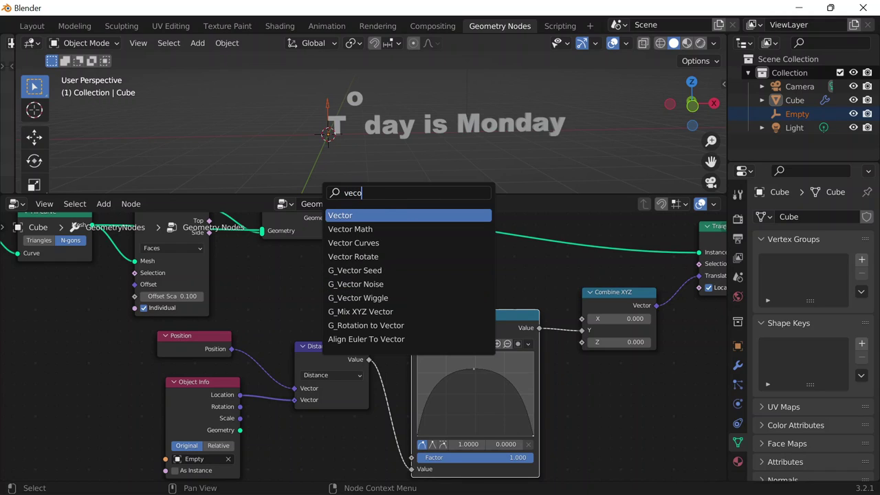
{"action": "key", "text": "Down"}
{"action": "key", "text": "Return"}
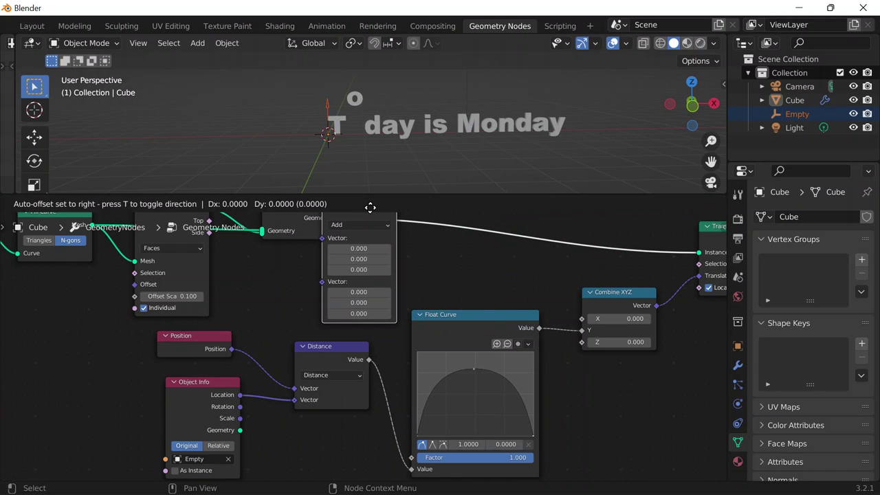
{"action": "left_click", "coordinate": [621, 374]}
{"action": "left_click", "coordinate": [601, 411]}
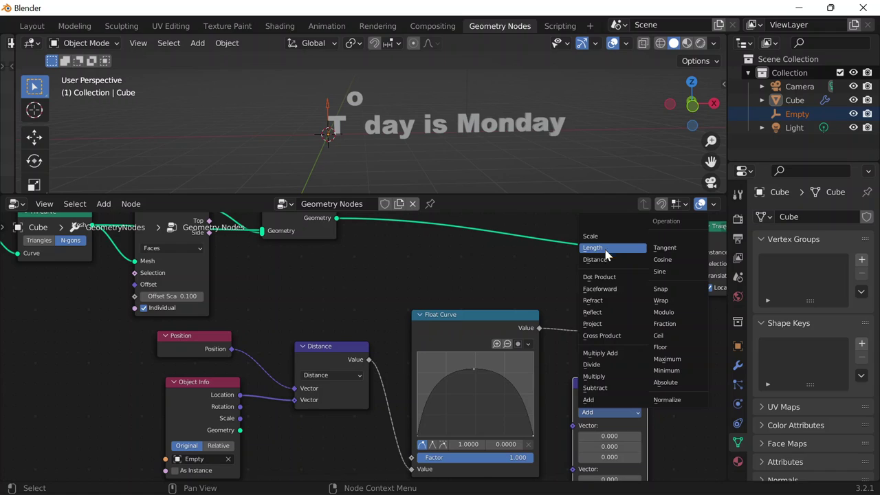
{"action": "left_click", "coordinate": [593, 376]}
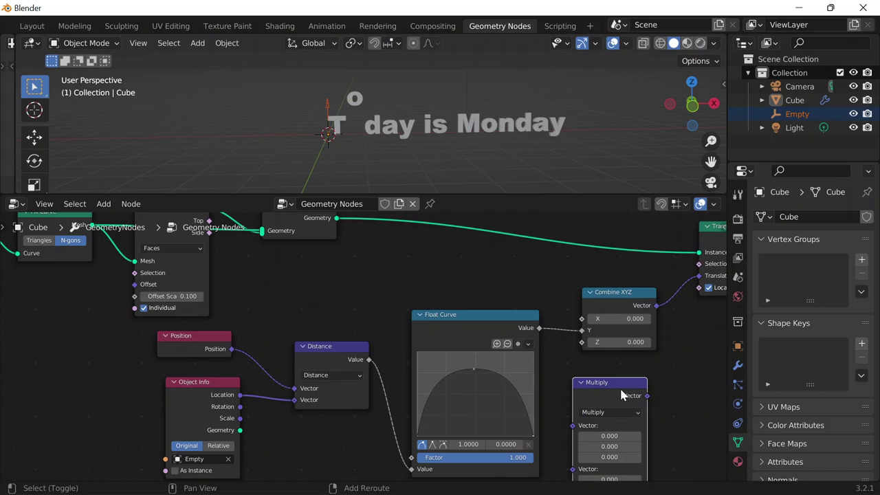
{"action": "key", "text": "x"}
Step: Add a Math node near Combine XYZ and set its operation to Multiply
{"action": "key", "text": "shift+a"}
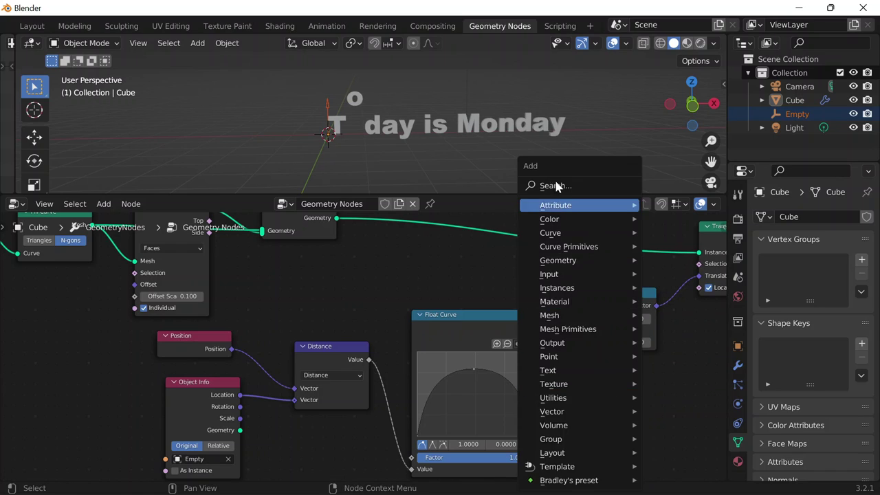
{"action": "type", "text": "math"}
{"action": "key", "text": "Return"}
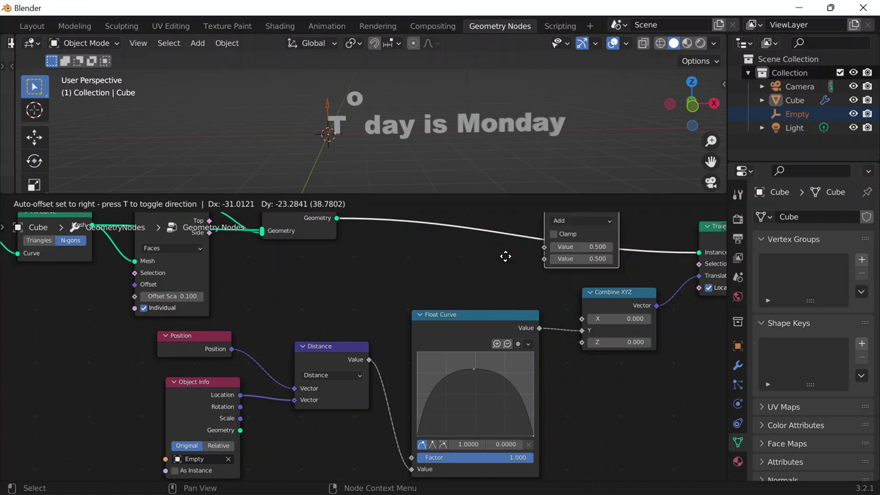
{"action": "left_click", "coordinate": [480, 258]}
{"action": "left_click_drag", "start_coordinate": [480, 268], "coordinate": [611, 360]}
{"action": "scroll", "coordinate": [534, 272], "scroll_direction": "down", "scroll_amount": 1}
{"action": "left_click", "coordinate": [607, 366]}
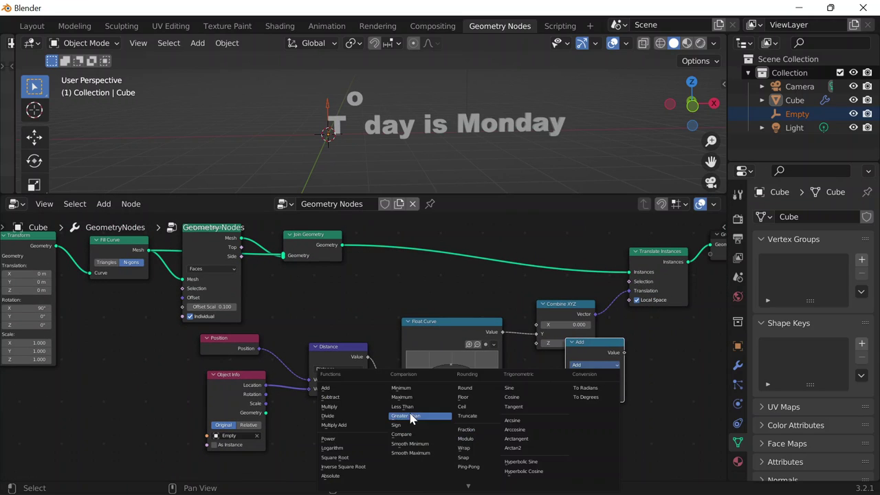
{"action": "left_click", "coordinate": [356, 415]}
{"action": "scroll", "coordinate": [635, 373], "scroll_direction": "up", "scroll_amount": 2}
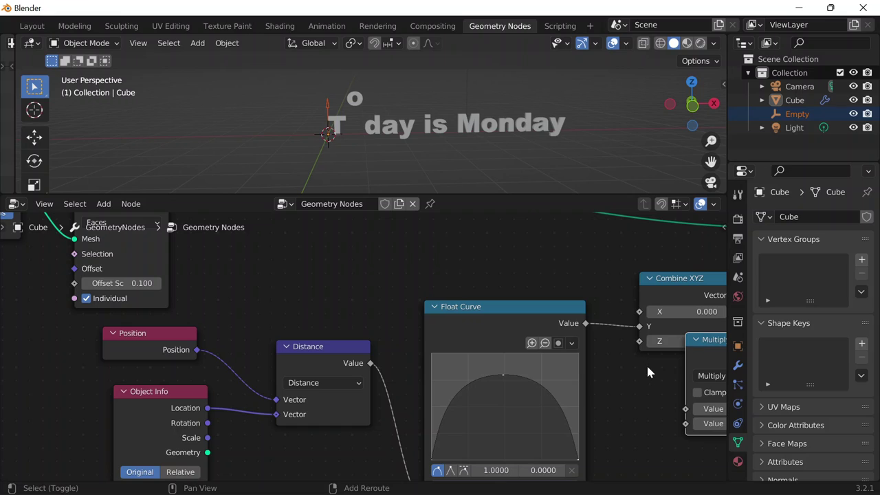
Step: Insert the Multiply node on the link between Float Curve and the Y input of Combine XYZ
{"action": "middle_click_drag", "start_coordinate": [636, 390], "coordinate": [477, 391]}
{"action": "left_click_drag", "start_coordinate": [537, 342], "coordinate": [453, 294]}
{"action": "scroll", "coordinate": [452, 292], "scroll_direction": "up", "scroll_amount": 1}
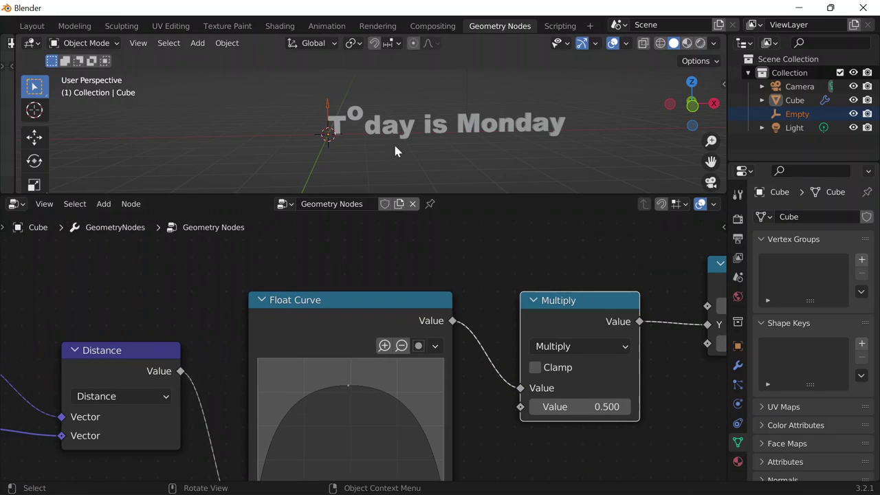
Step: Slide the empty along the X axis across the text and place it just before the first letter
{"action": "key", "text": "g"}
{"action": "key", "text": "x"}
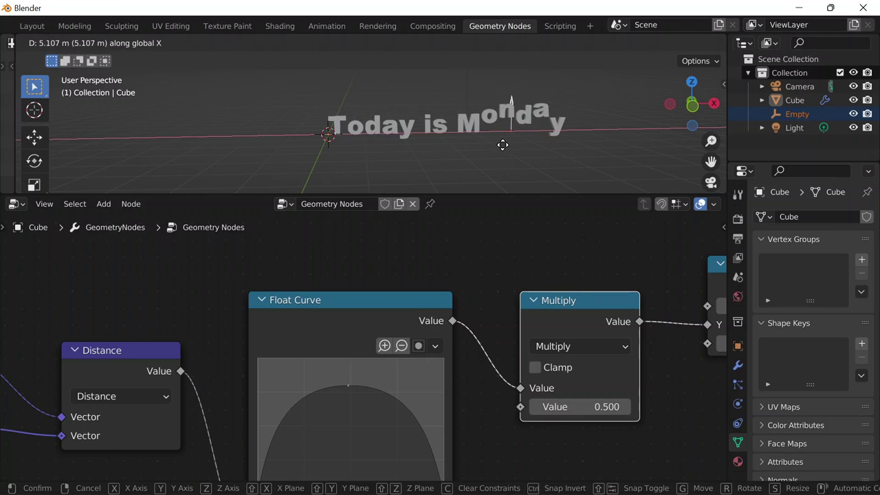
{"action": "left_click", "coordinate": [334, 167]}
Step: Switch the 3D viewport to a front view framing the whole text, and reposition the Multiply node between Float Curve and Combine XYZ
{"action": "left_click", "coordinate": [564, 300]}
{"action": "middle_click_drag", "start_coordinate": [564, 301], "coordinate": [517, 302]}
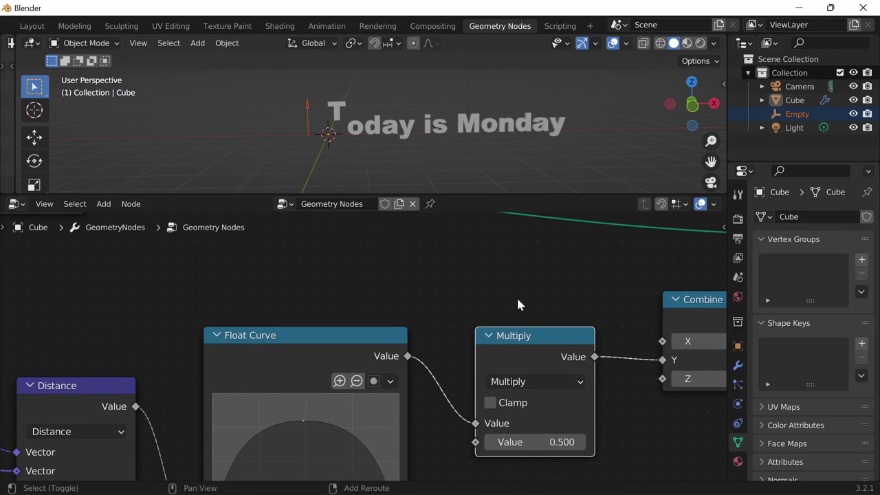
{"action": "scroll", "coordinate": [436, 123], "scroll_direction": "up", "scroll_amount": 3}
{"action": "key", "text": "grave"}
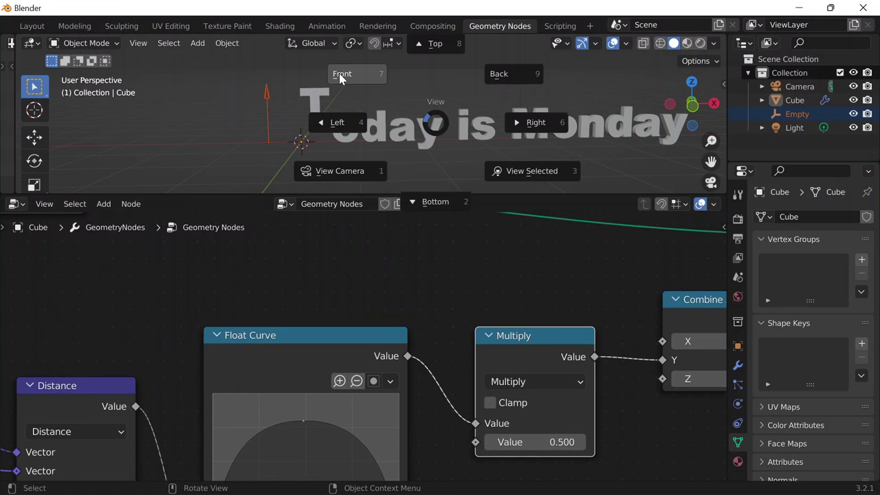
{"action": "left_click", "coordinate": [342, 73]}
{"action": "middle_click_drag", "start_coordinate": [523, 112], "coordinate": [441, 135], "text": "shift"}
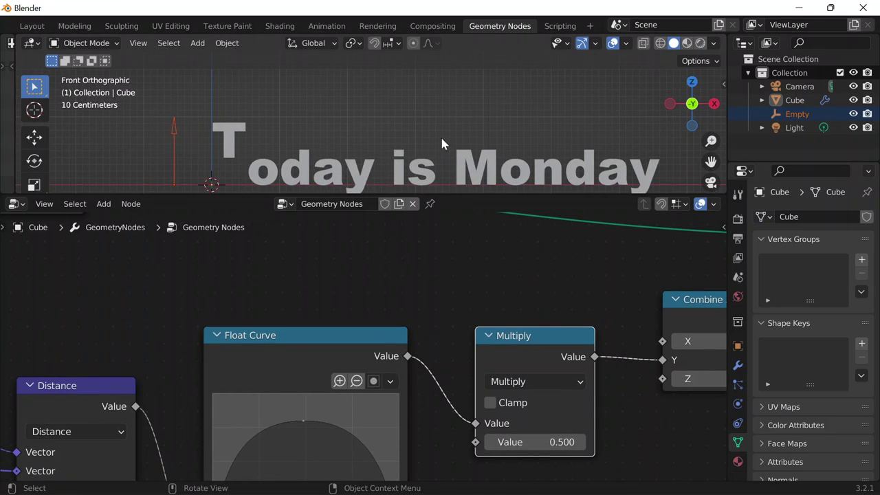
{"action": "scroll", "coordinate": [439, 135], "scroll_direction": "down", "scroll_amount": 1}
{"action": "left_click_drag", "start_coordinate": [511, 352], "coordinate": [523, 336]}
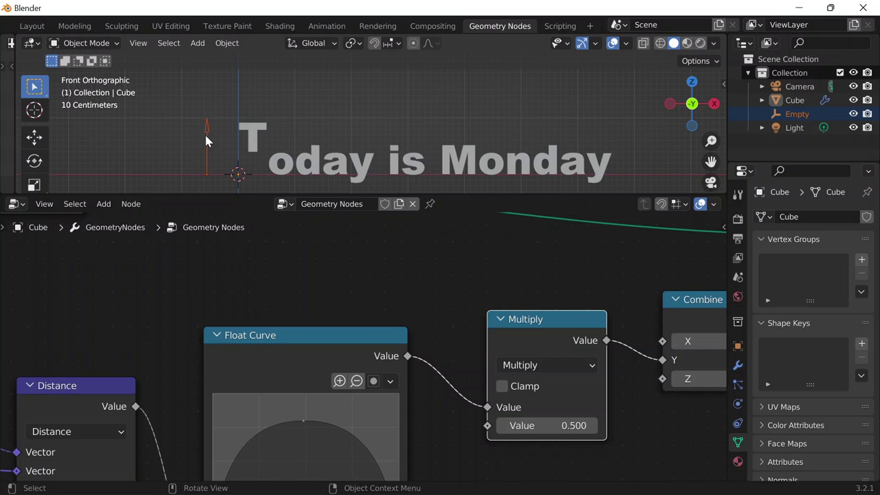
{"action": "scroll", "coordinate": [205, 136], "scroll_direction": "down", "scroll_amount": 1}
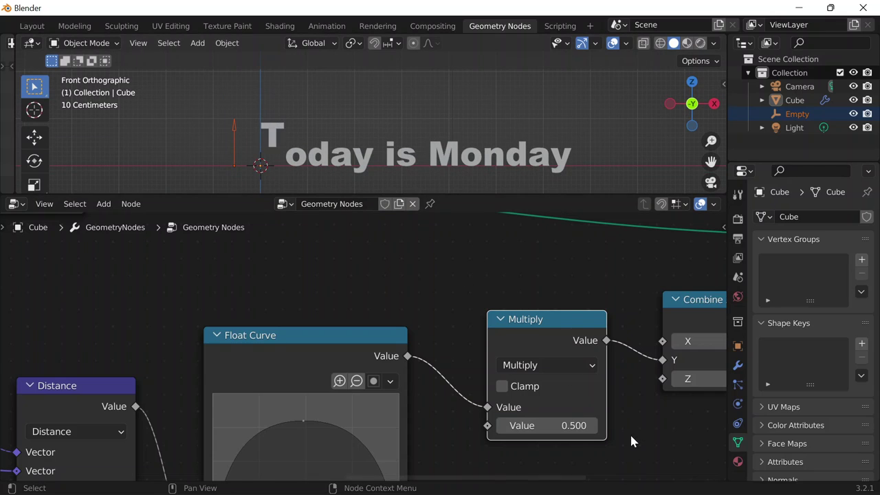
Step: Try a Multiply value of 2 and move the empty to the middle of the text
{"action": "left_click", "coordinate": [554, 426]}
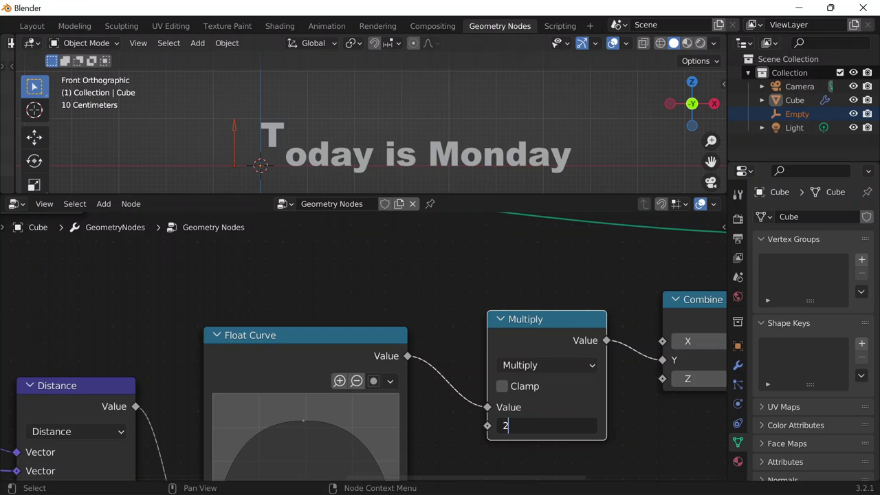
{"action": "type", "text": "2"}
{"action": "key", "text": "Return"}
{"action": "scroll", "coordinate": [286, 138], "scroll_direction": "down", "scroll_amount": 1}
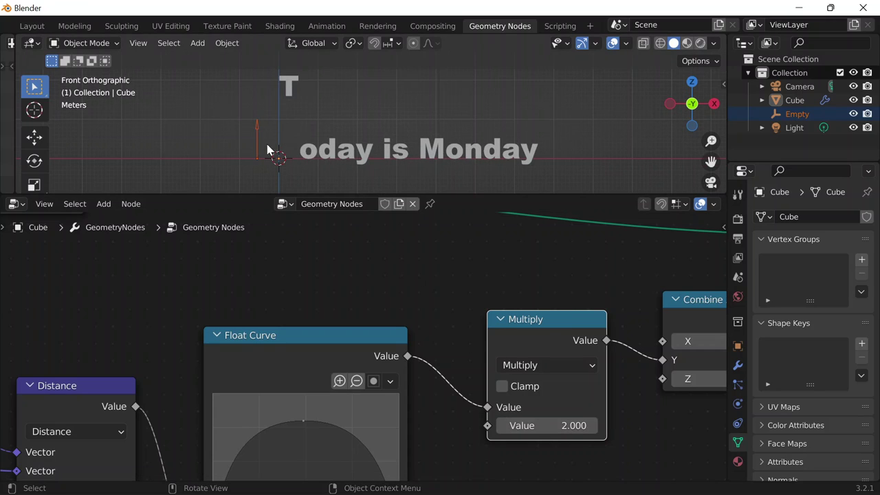
{"action": "key", "text": "g"}
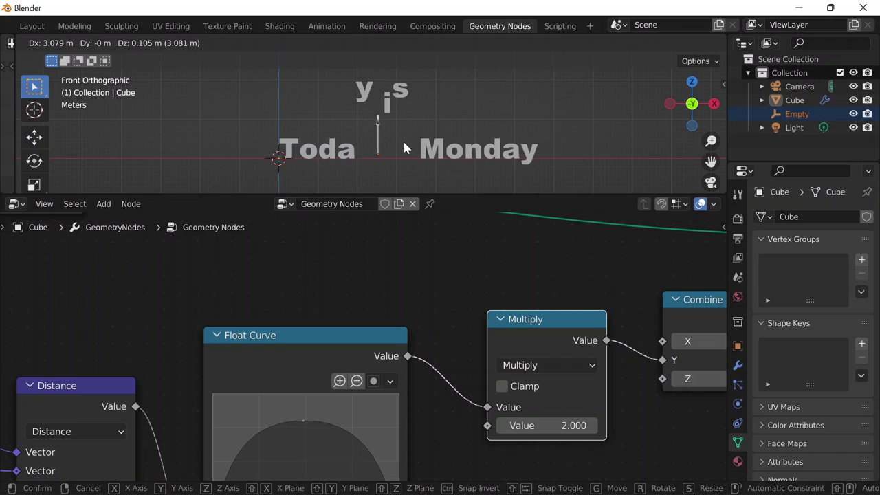
{"action": "left_click", "coordinate": [395, 140]}
Step: Set the Multiply value to 1 and move the empty across the text to a spot before its first letter
{"action": "left_click", "coordinate": [527, 420]}
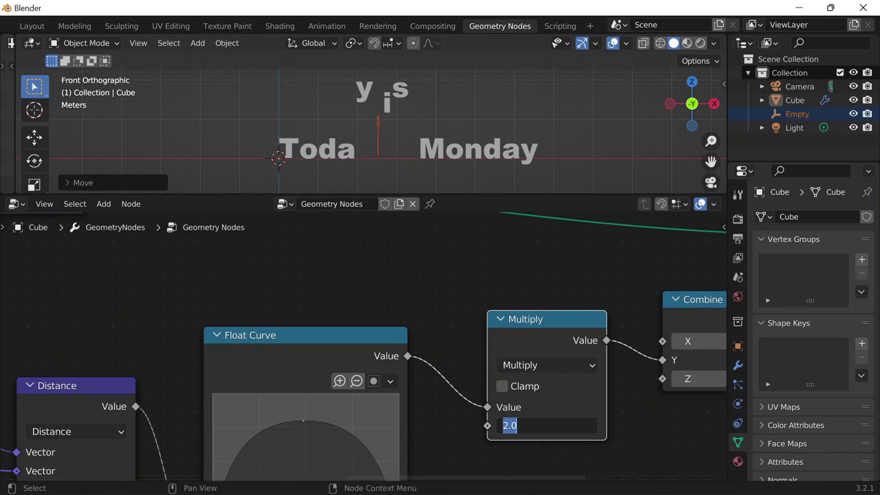
{"action": "type", "text": "1"}
{"action": "key", "text": "Return"}
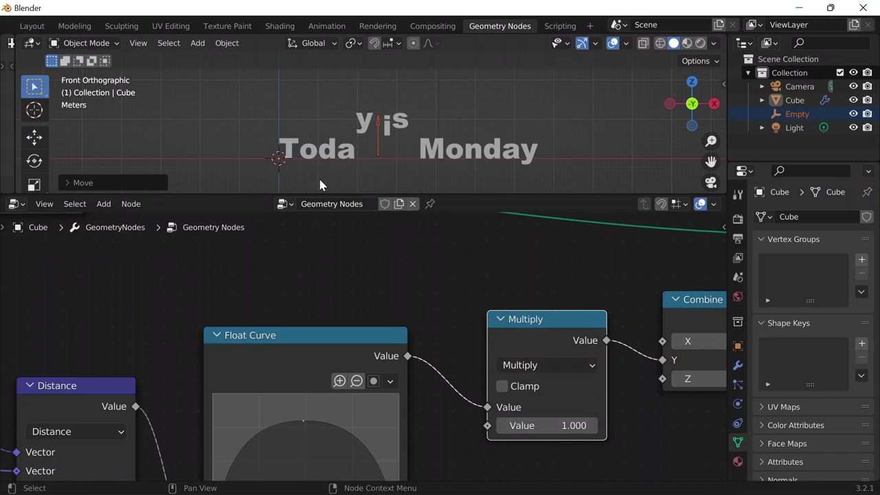
{"action": "key", "text": "g"}
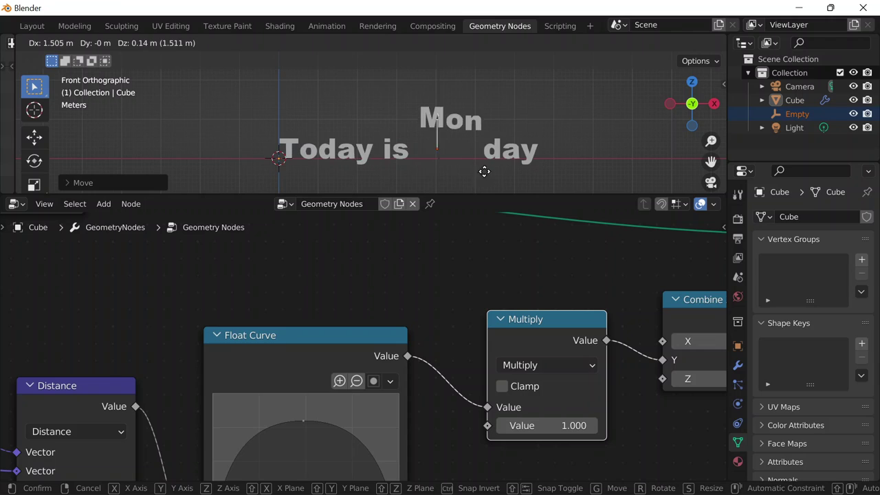
{"action": "left_click", "coordinate": [244, 179]}
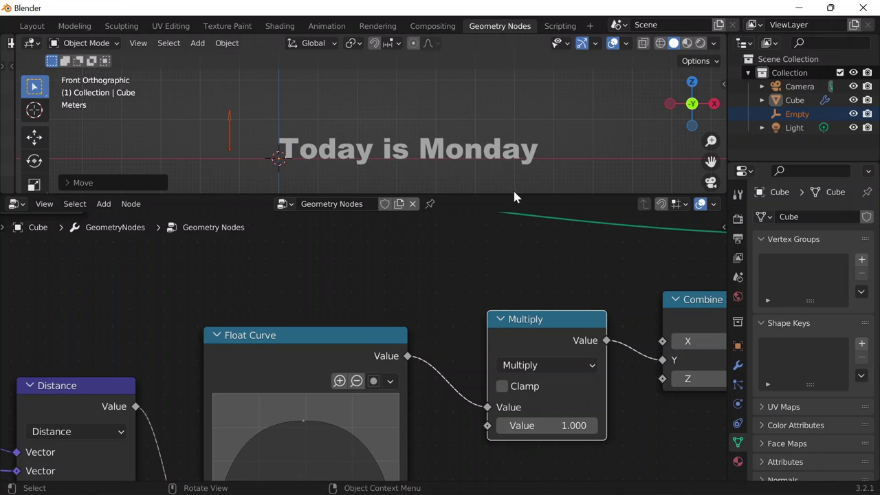
Step: Save the project in the Blends folder as 8122.blend
{"action": "key", "text": "ctrl+s"}
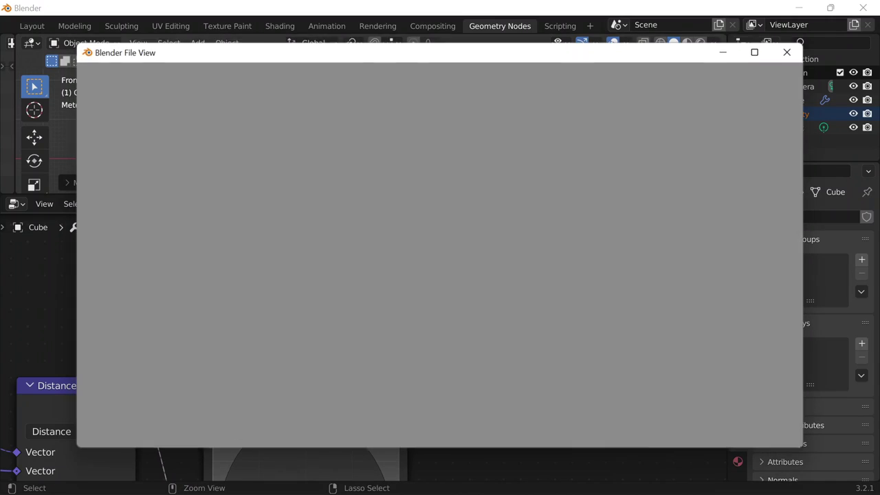
{"action": "key", "text": "Left"}
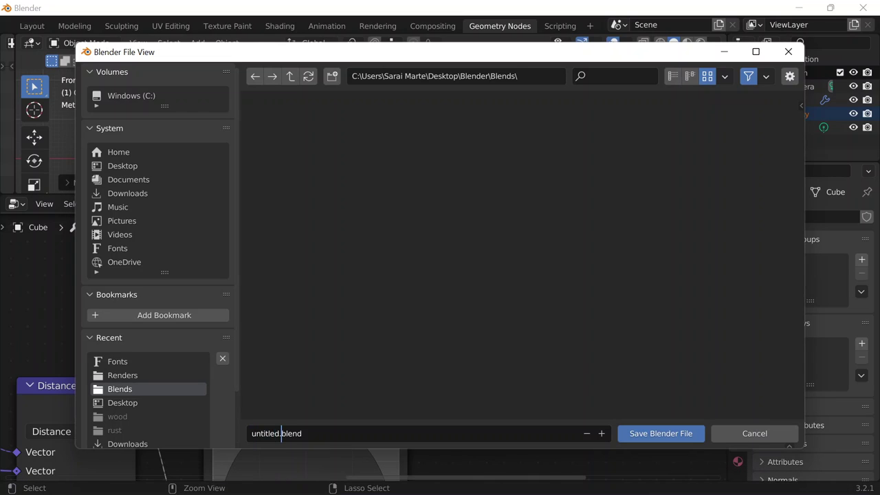
{"action": "key", "text": "shift+Home"}
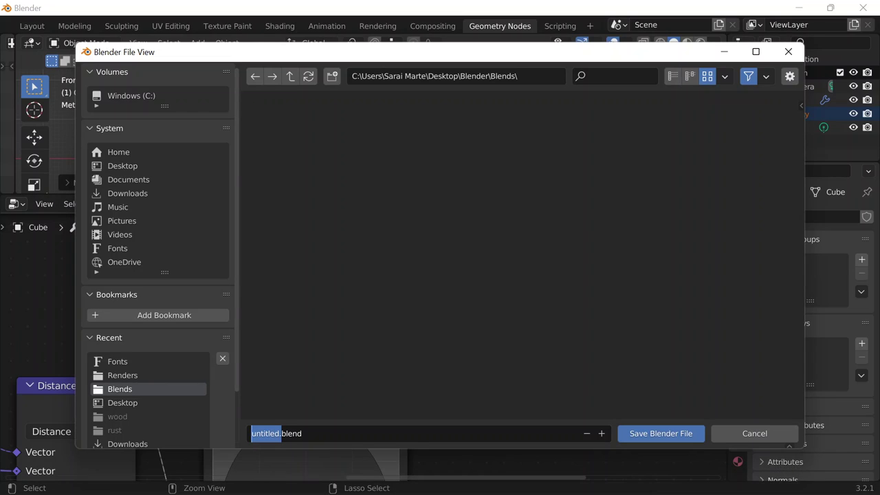
{"action": "type", "text": "8122"}
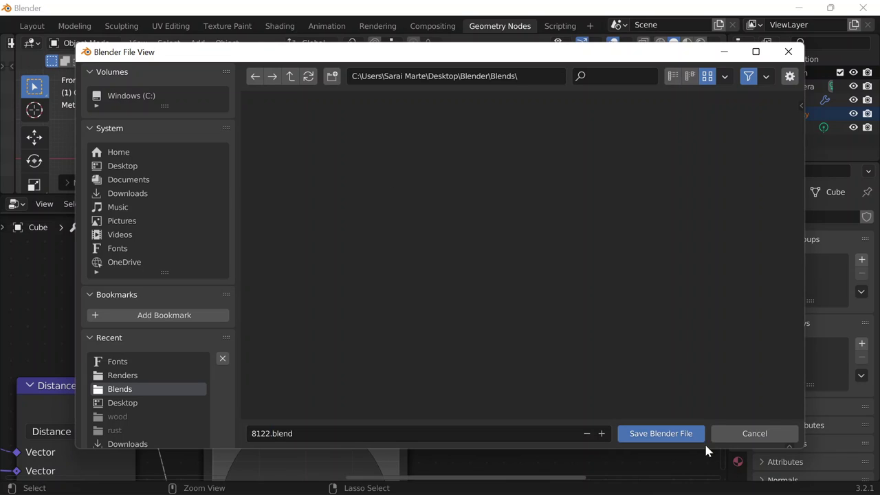
{"action": "left_click", "coordinate": [677, 435]}
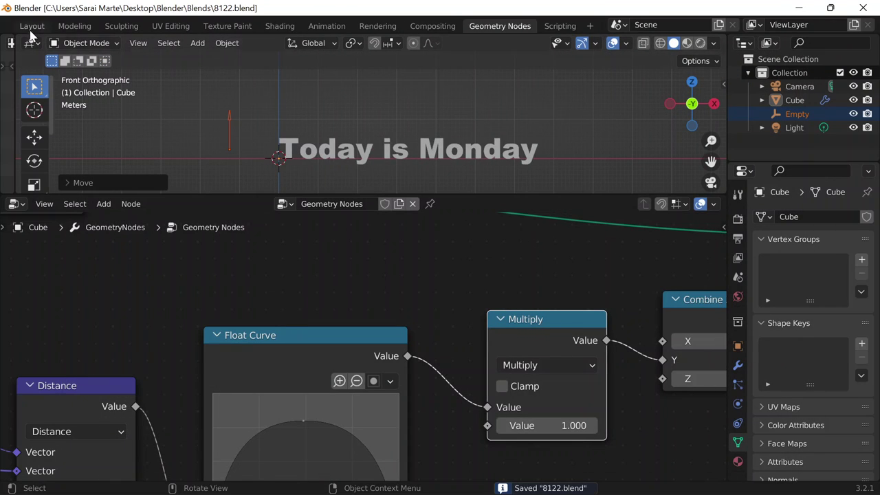
Step: Open the Layout workspace and orbit around to view the extruded text from its front side
{"action": "scroll", "coordinate": [41, 28], "scroll_direction": "up", "scroll_amount": 5}
{"action": "key", "text": "ctrl+Page_Down"}
{"action": "key", "text": "ctrl+Page_Down"}
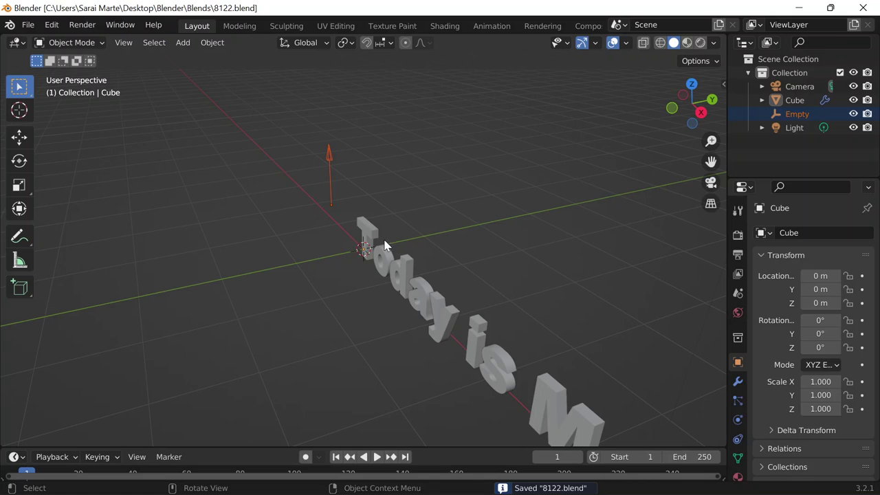
{"action": "middle_click_drag", "start_coordinate": [385, 247], "coordinate": [428, 197]}
{"action": "middle_click_drag", "start_coordinate": [442, 249], "coordinate": [404, 152]}
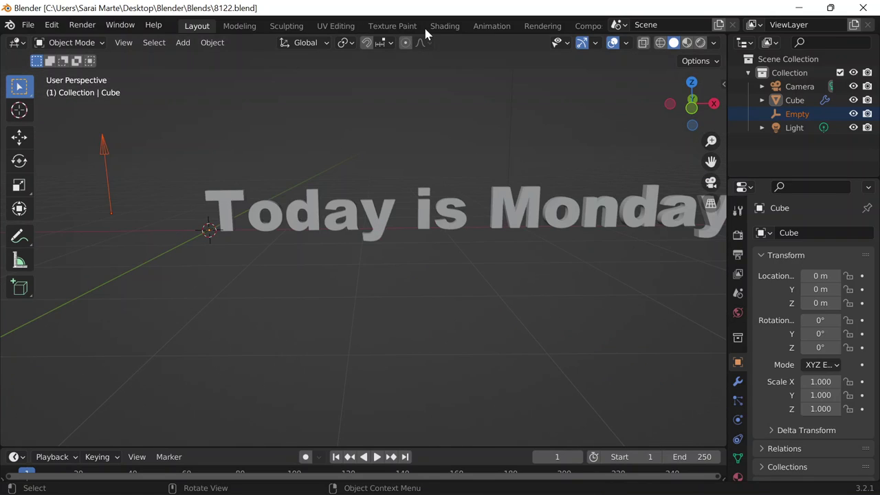
Step: Return to the Geometry Nodes workspace, select the text object, and show its material properties beside the Group Output end of the node tree
{"action": "scroll", "coordinate": [513, 25], "scroll_direction": "down", "scroll_amount": 2}
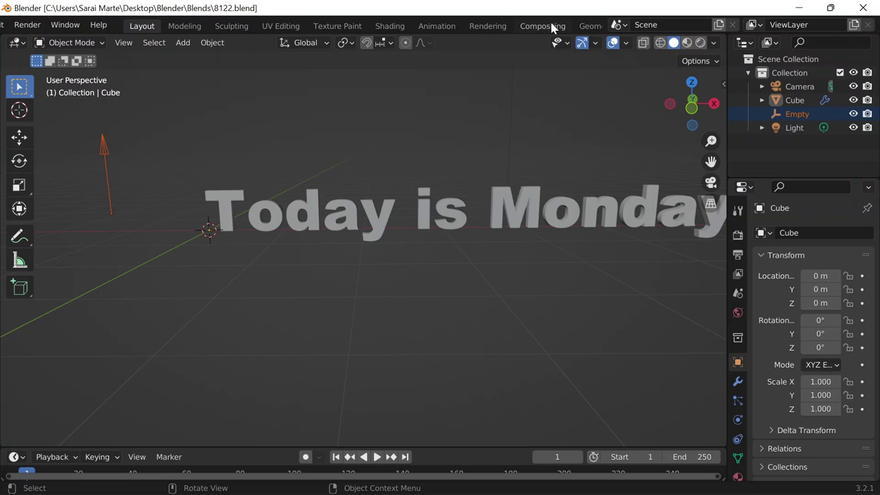
{"action": "scroll", "coordinate": [543, 25], "scroll_direction": "down", "scroll_amount": 3}
{"action": "left_click", "coordinate": [517, 24]}
{"action": "left_click", "coordinate": [390, 151]}
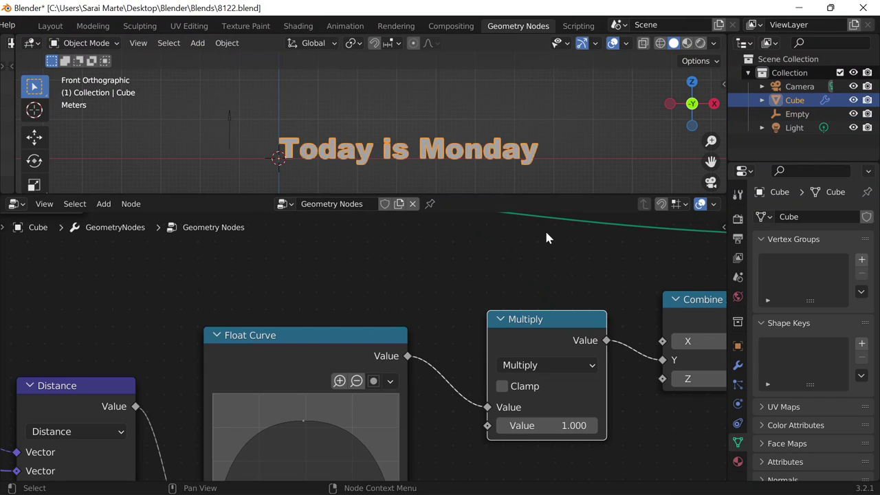
{"action": "middle_click_drag", "start_coordinate": [545, 236], "coordinate": [3, 355]}
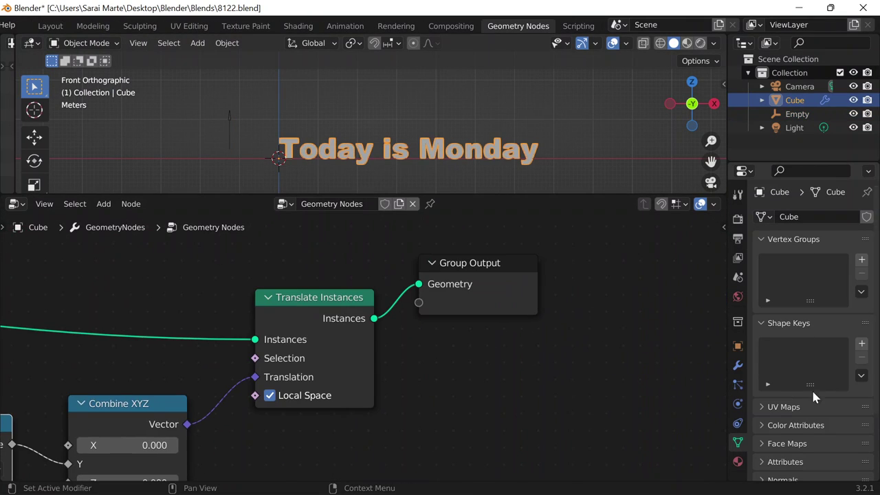
{"action": "left_click", "coordinate": [737, 461]}
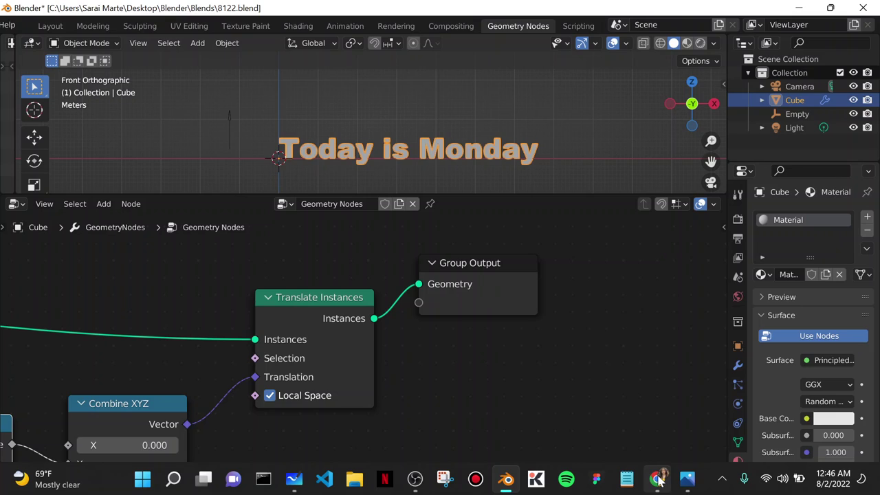
Step: Switch to Chrome, search for "coloors", and generate a new color palette in the Coolors Palette Generator
{"action": "left_click", "coordinate": [658, 477]}
{"action": "left_click", "coordinate": [708, 11]}
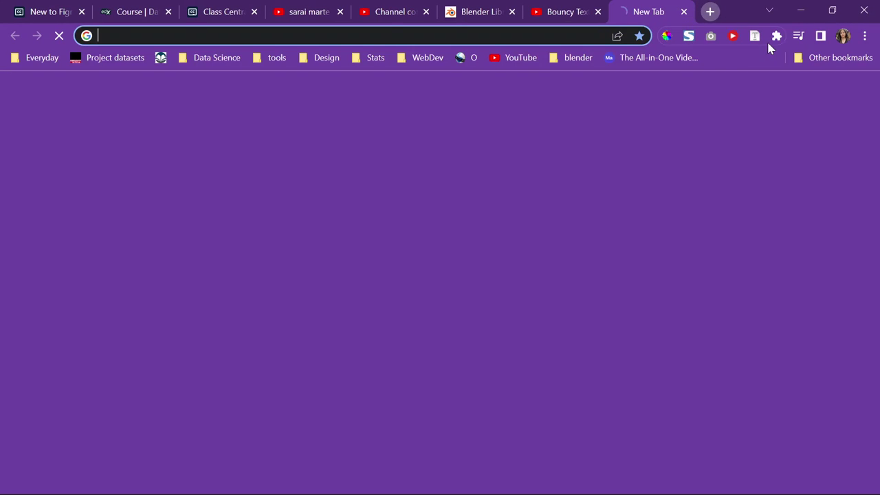
{"action": "type", "text": "coloo"}
{"action": "key", "text": "Return"}
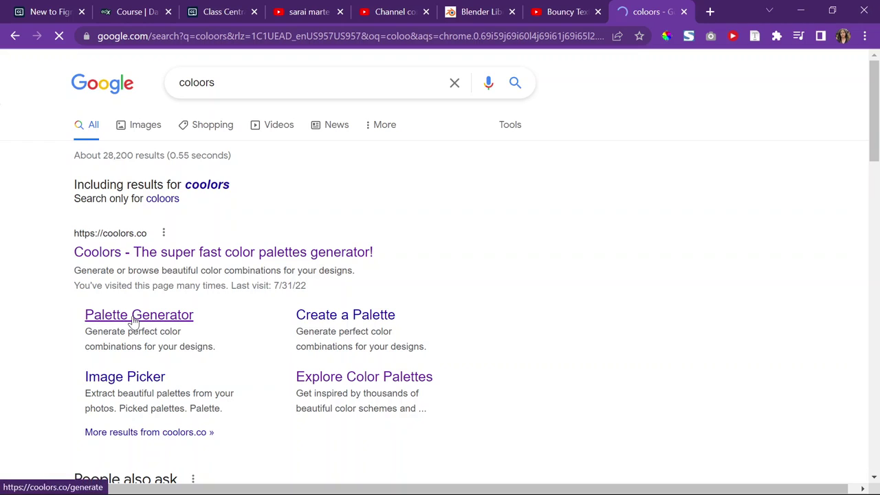
{"action": "left_click", "coordinate": [138, 314]}
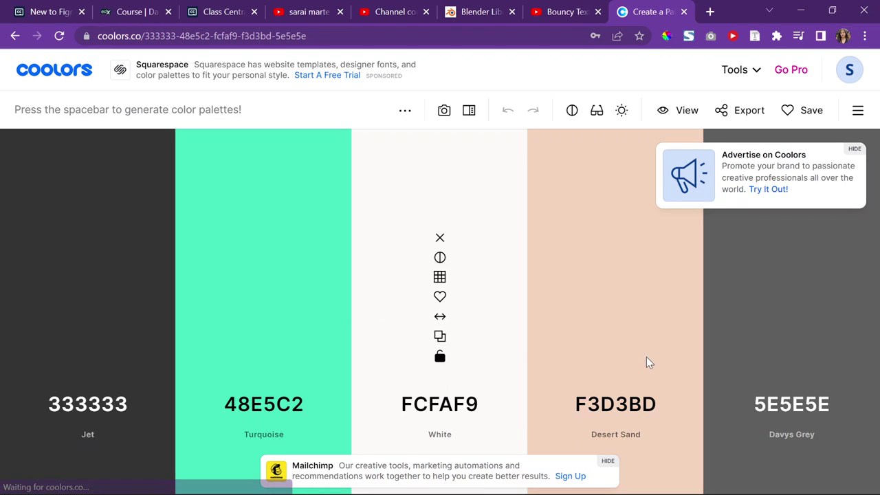
{"action": "key", "text": "space"}
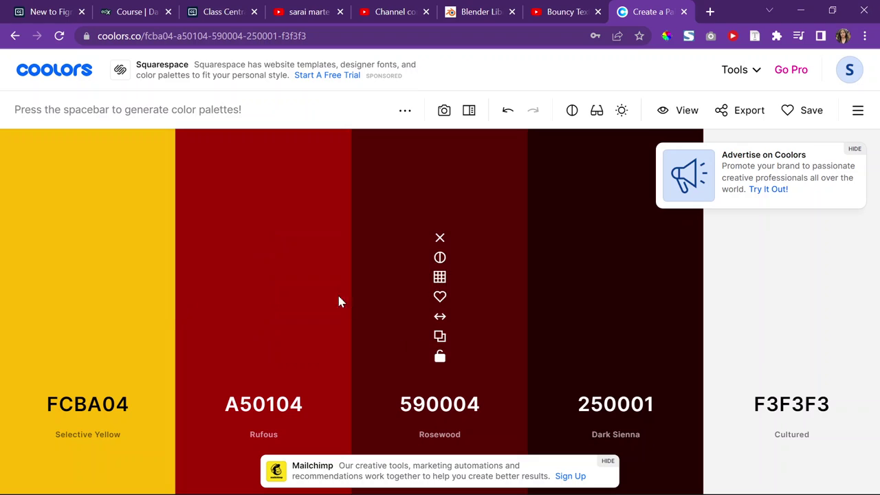
{"action": "left_click", "coordinate": [801, 11]}
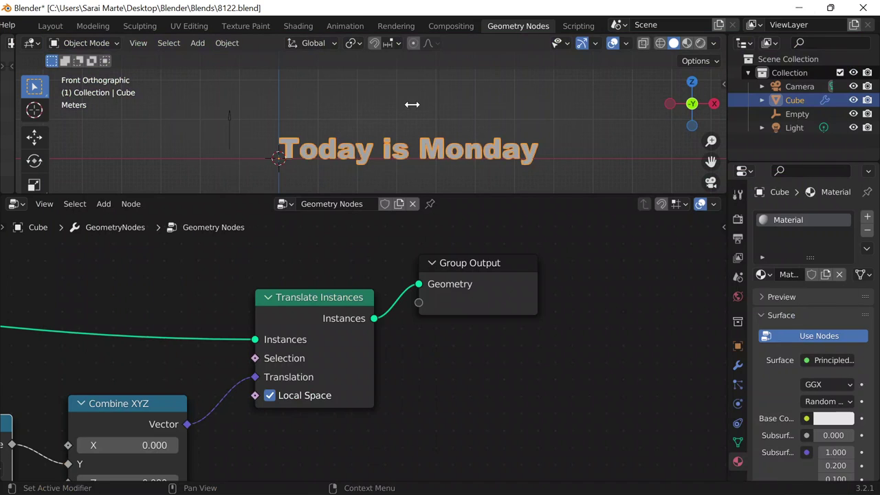
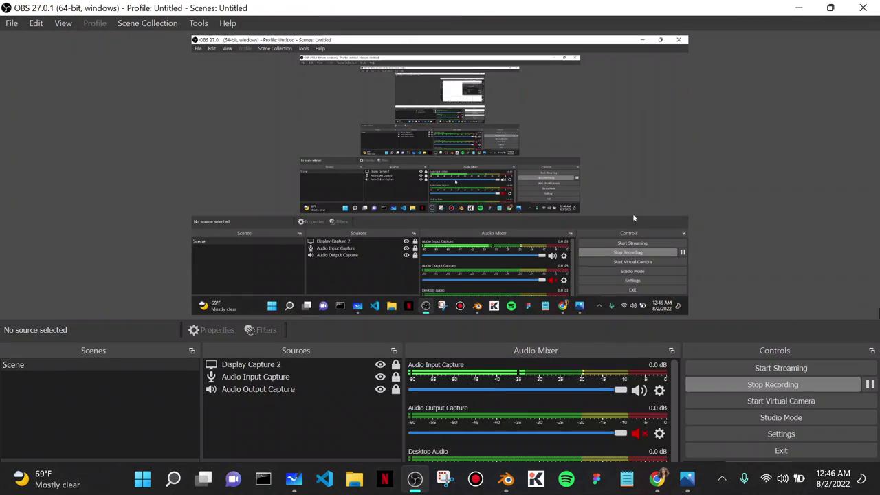
Step: Back in Blender's Shading workspace, bring the text's front side and its Principled BSDF and Material Output nodes into view
{"action": "left_click", "coordinate": [797, 8]}
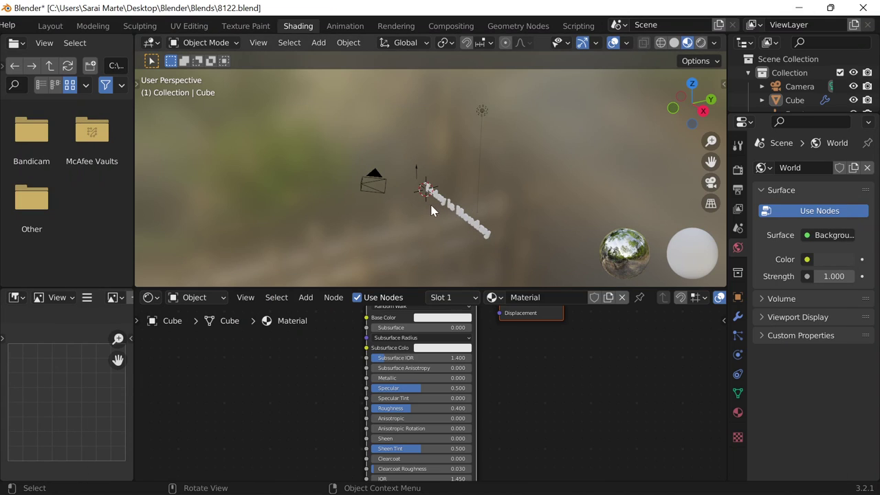
{"action": "middle_click_drag", "start_coordinate": [431, 209], "coordinate": [455, 197]}
{"action": "scroll", "coordinate": [320, 379], "scroll_direction": "up", "scroll_amount": 3}
{"action": "middle_click_drag", "start_coordinate": [320, 379], "coordinate": [393, 467]}
{"action": "scroll", "coordinate": [431, 406], "scroll_direction": "up", "scroll_amount": 1}
{"action": "scroll", "coordinate": [448, 215], "scroll_direction": "up", "scroll_amount": 3}
{"action": "scroll", "coordinate": [445, 212], "scroll_direction": "down", "scroll_amount": 2}
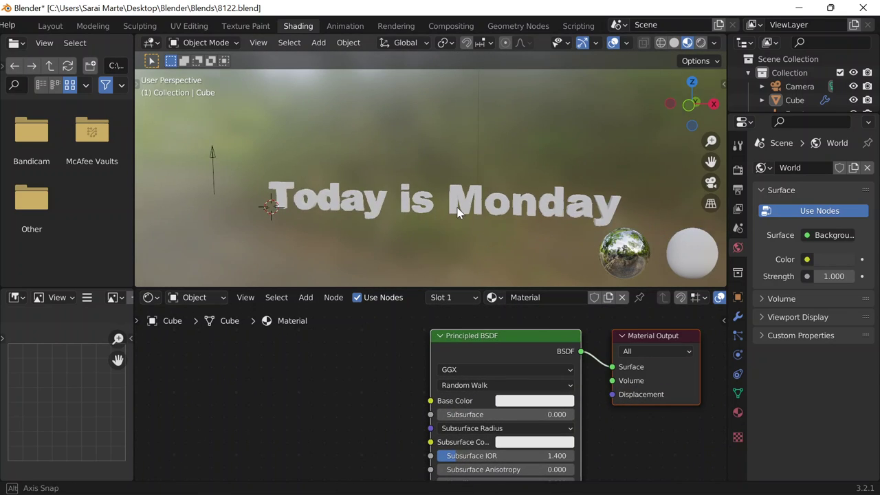
{"action": "middle_click_drag", "start_coordinate": [457, 212], "coordinate": [458, 211]}
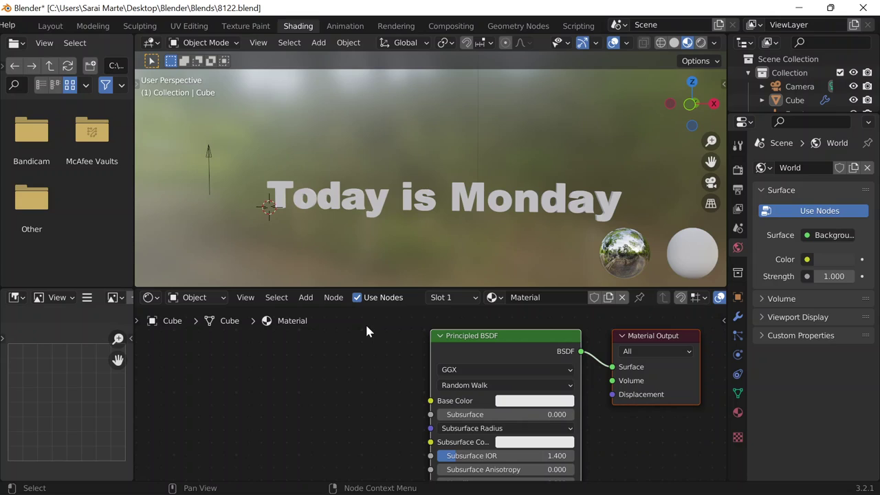
{"action": "left_click", "coordinate": [249, 360]}
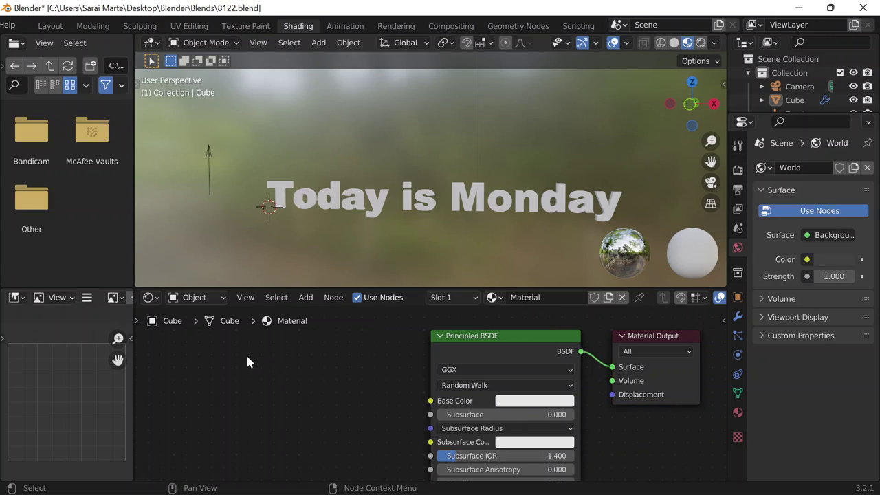
Step: Add a ColorRamp node to the material's node tree, placed before the Principled BSDF node
{"action": "key", "text": "shift+a"}
{"action": "left_click", "coordinate": [229, 326]}
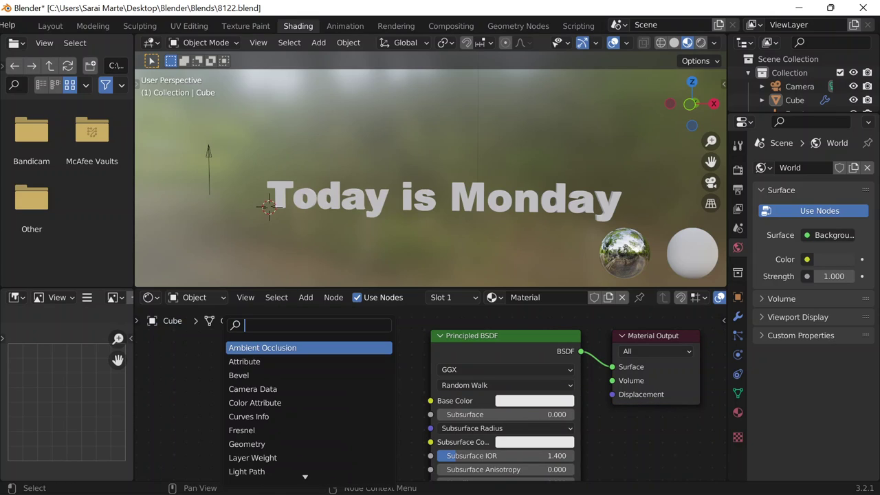
{"action": "type", "text": "colo"}
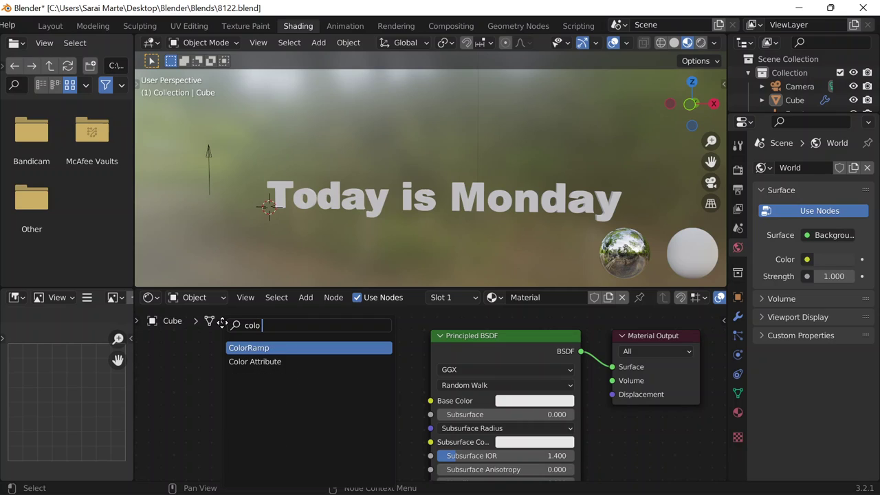
{"action": "key", "text": "Return"}
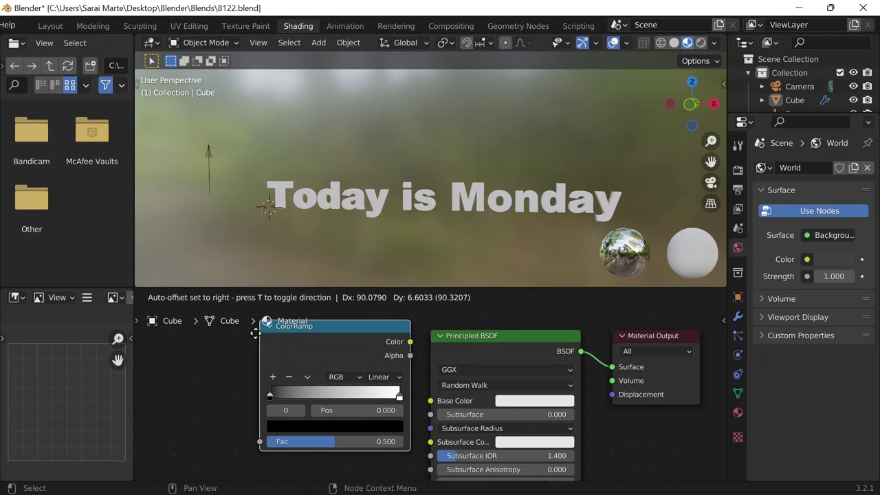
{"action": "left_click", "coordinate": [257, 337]}
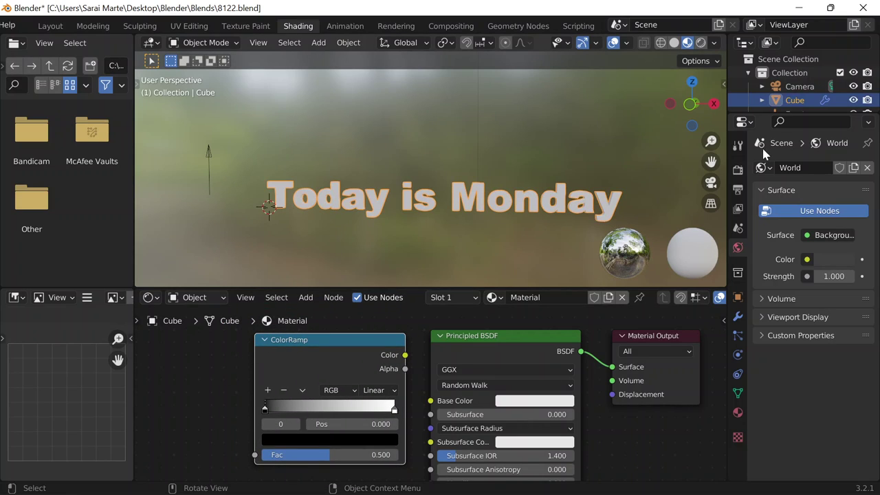
Step: With the text object selected, add an Object Info node just before the ColorRamp node
{"action": "left_click_drag", "start_coordinate": [794, 100], "coordinate": [203, 388]}
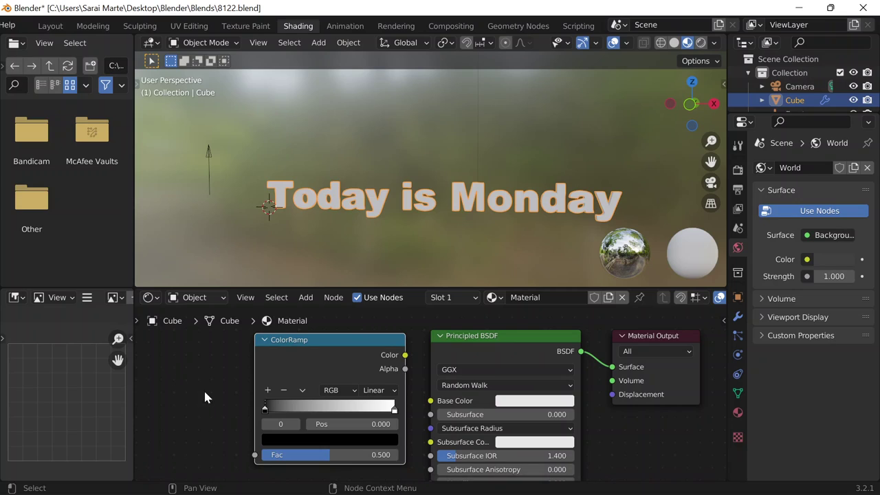
{"action": "scroll", "coordinate": [790, 104], "scroll_direction": "down", "scroll_amount": 2}
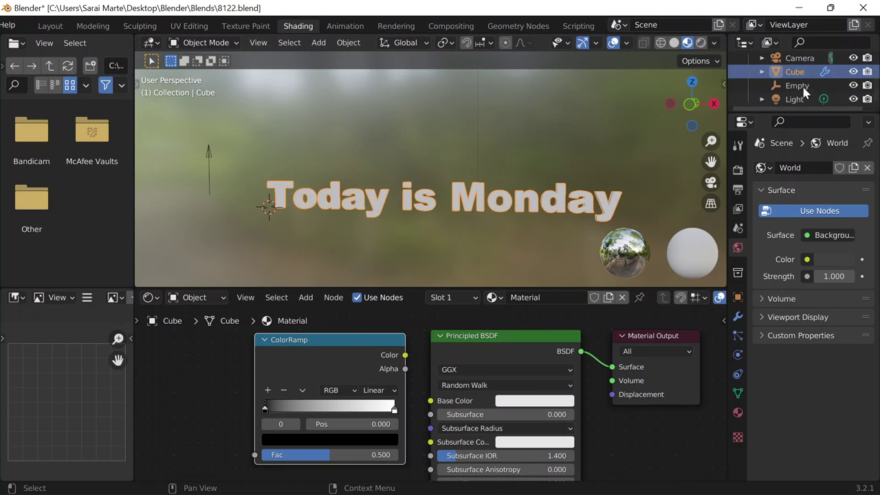
{"action": "scroll", "coordinate": [296, 362], "scroll_direction": "down", "scroll_amount": 1}
{"action": "key", "text": "shift+a"}
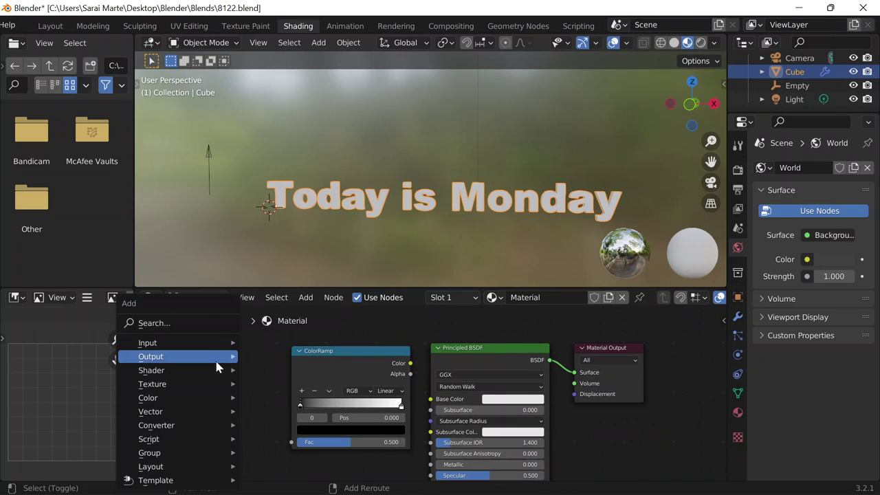
{"action": "left_click", "coordinate": [177, 321]}
{"action": "type", "text": "oni"}
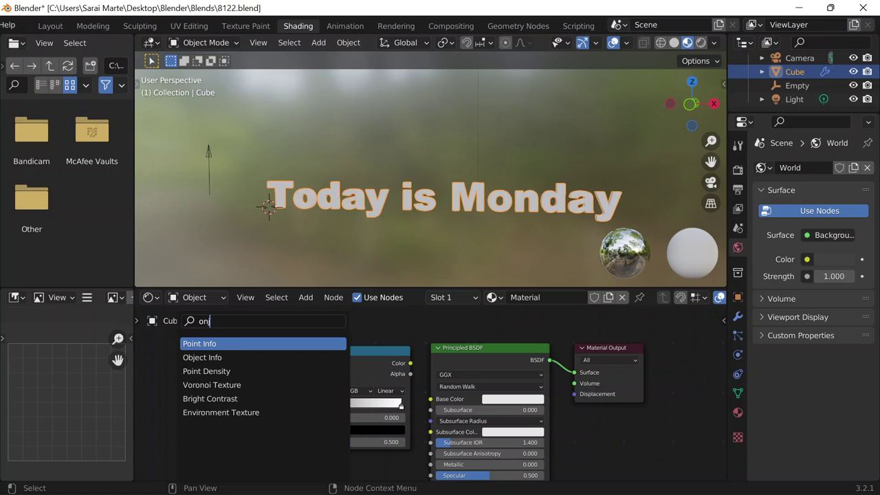
{"action": "key", "text": "BackSpace"}
{"action": "key", "text": "BackSpace"}
{"action": "type", "text": "bje"}
{"action": "key", "text": "Return"}
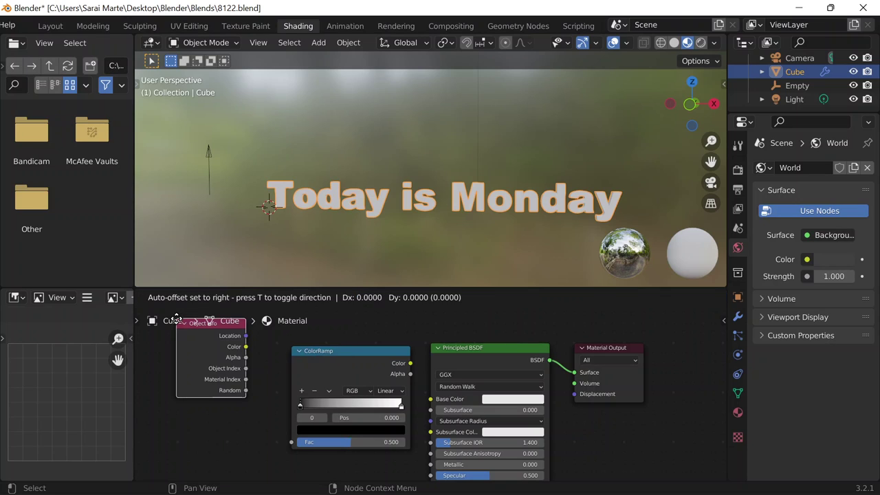
{"action": "left_click", "coordinate": [199, 349]}
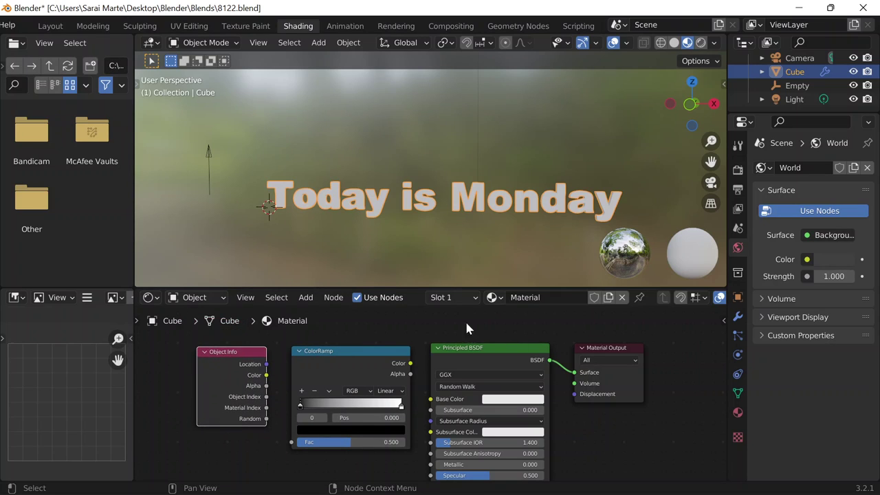
Step: Copy the Rufous color A50104 from the Coolors palette in Chrome and set it as the hex value of the ColorRamp's first stop in Blender
{"action": "scroll", "coordinate": [402, 377], "scroll_direction": "up", "scroll_amount": 2}
{"action": "middle_click_drag", "start_coordinate": [413, 346], "coordinate": [492, 324]}
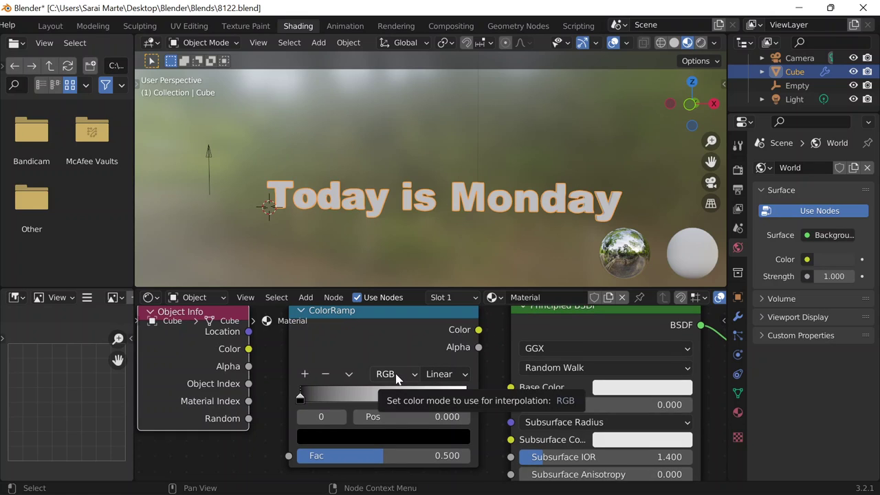
{"action": "left_click", "coordinate": [657, 477]}
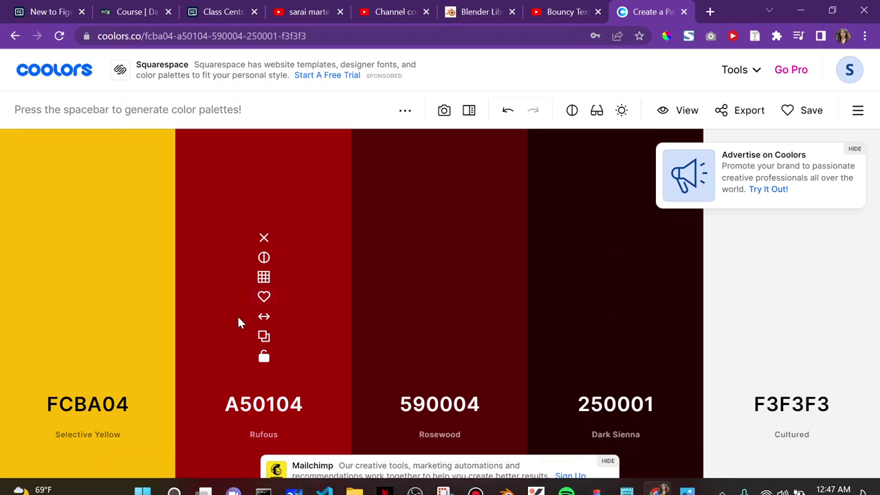
{"action": "left_click", "coordinate": [264, 337]}
{"action": "left_click", "coordinate": [804, 8]}
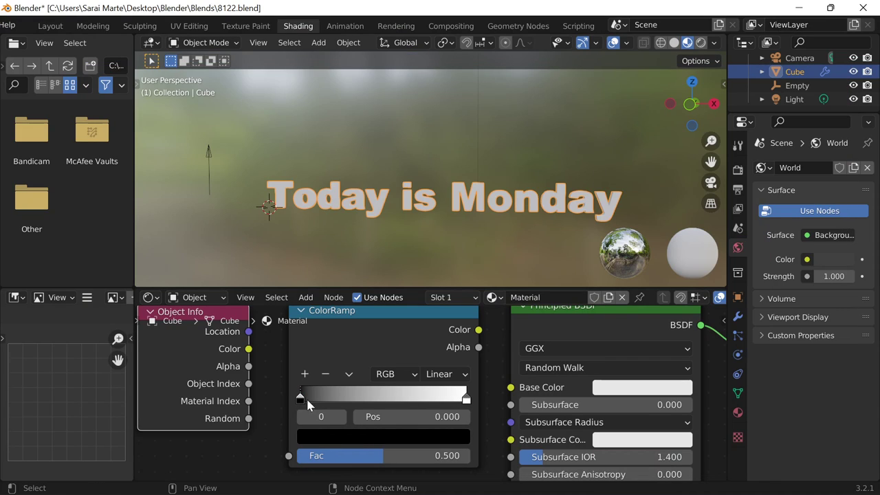
{"action": "left_click", "coordinate": [370, 440]}
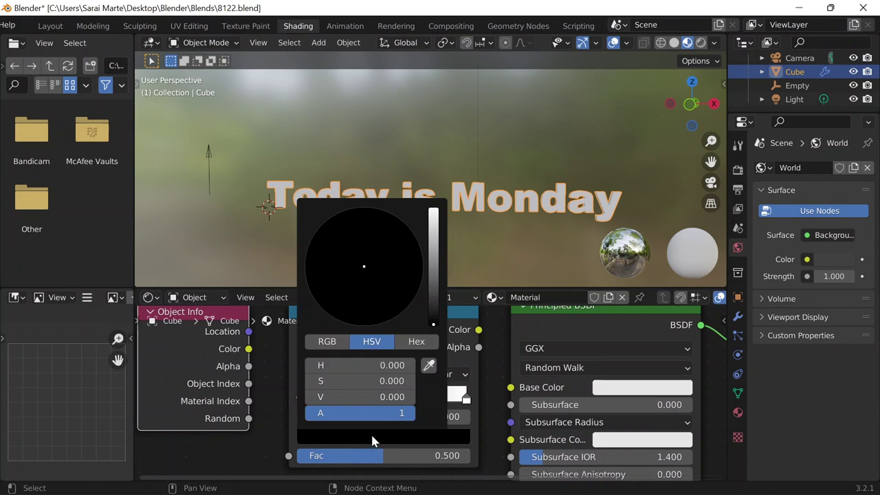
{"action": "left_click", "coordinate": [414, 341]}
{"action": "left_click", "coordinate": [371, 365]}
{"action": "key", "text": "ctrl+v"}
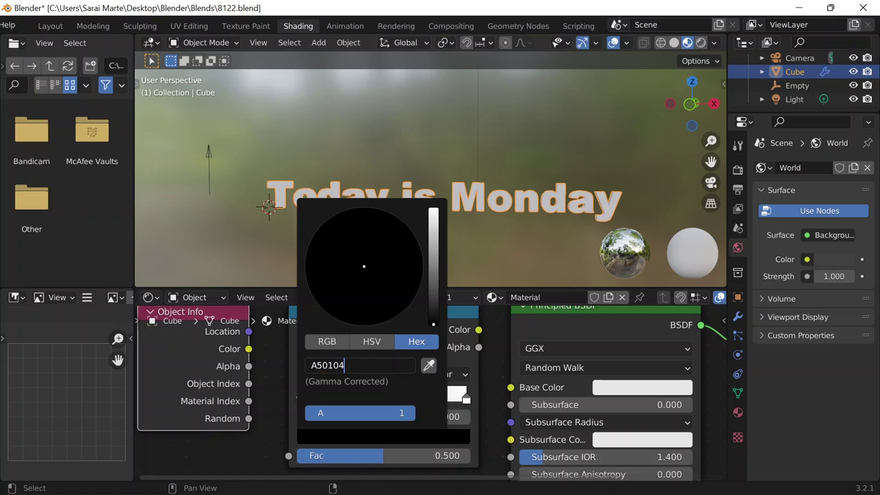
{"action": "key", "text": "Return"}
Step: Copy Selective Yellow FCBA04 from Coolors in Chrome and set it as the hex color of the ColorRamp's last stop in Blender
{"action": "left_click", "coordinate": [657, 477]}
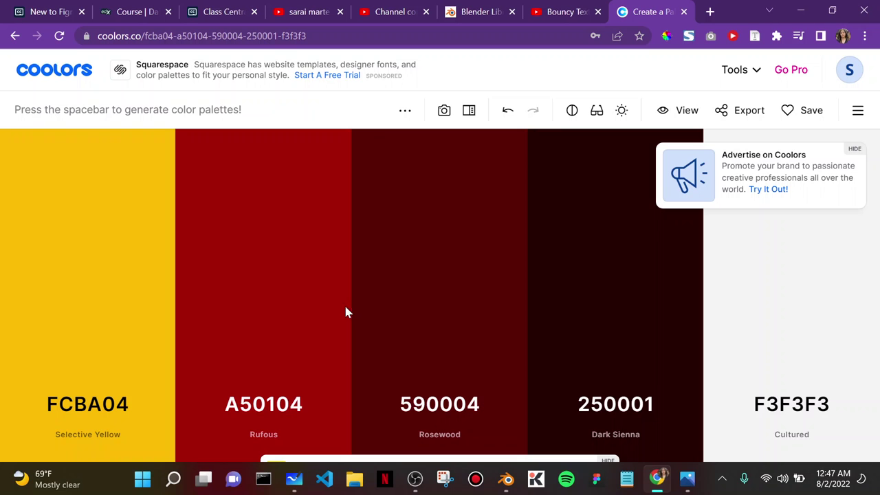
{"action": "left_click", "coordinate": [85, 338]}
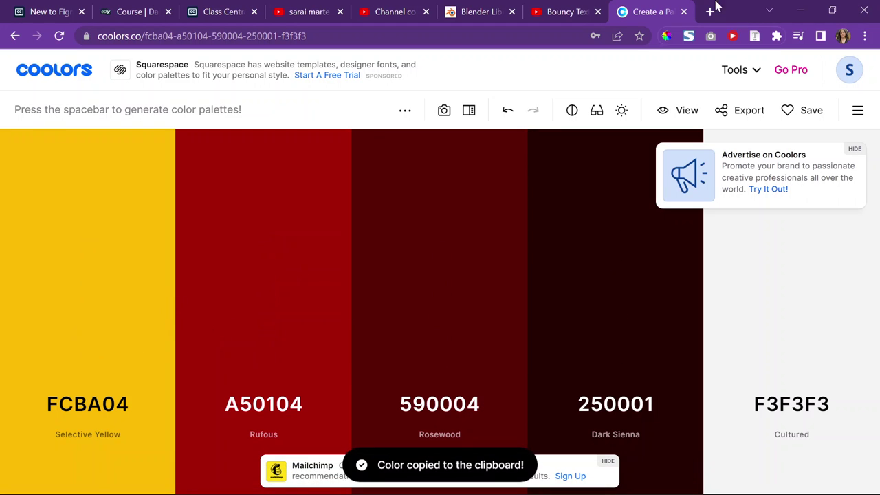
{"action": "left_click", "coordinate": [801, 10]}
{"action": "left_click", "coordinate": [466, 398]}
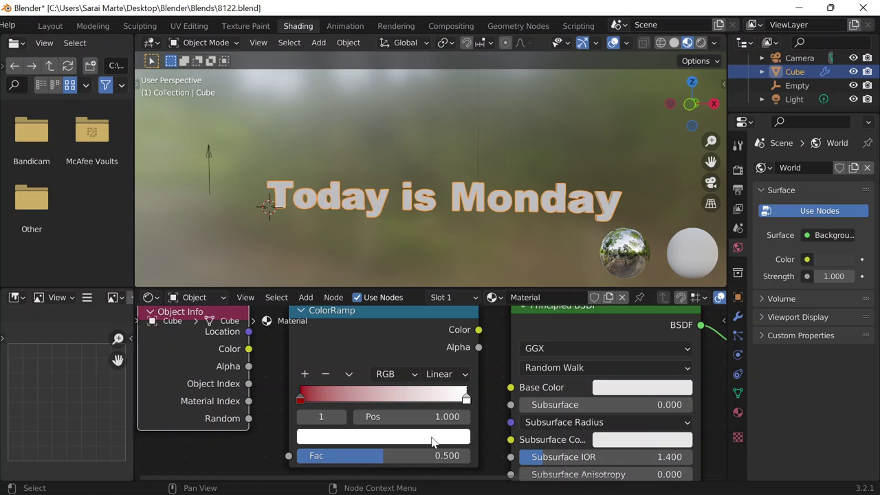
{"action": "left_click", "coordinate": [435, 438]}
{"action": "left_click", "coordinate": [358, 365]}
{"action": "key", "text": "ctrl+v"}
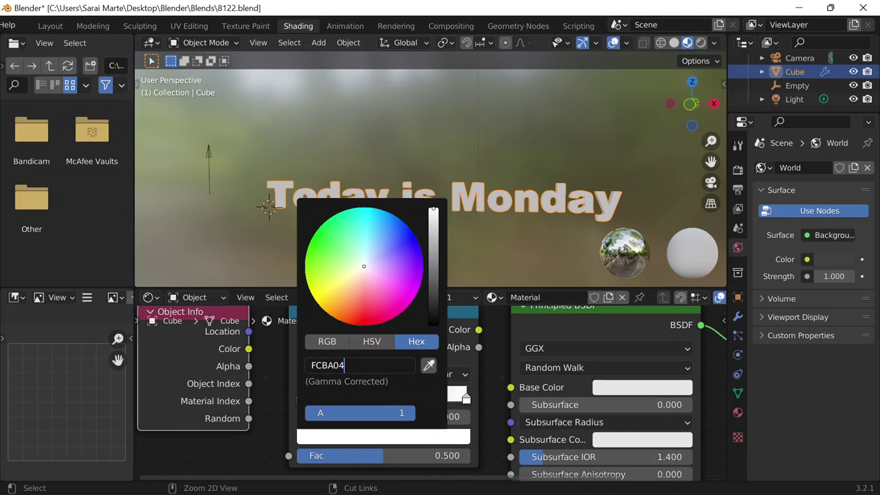
{"action": "key", "text": "Return"}
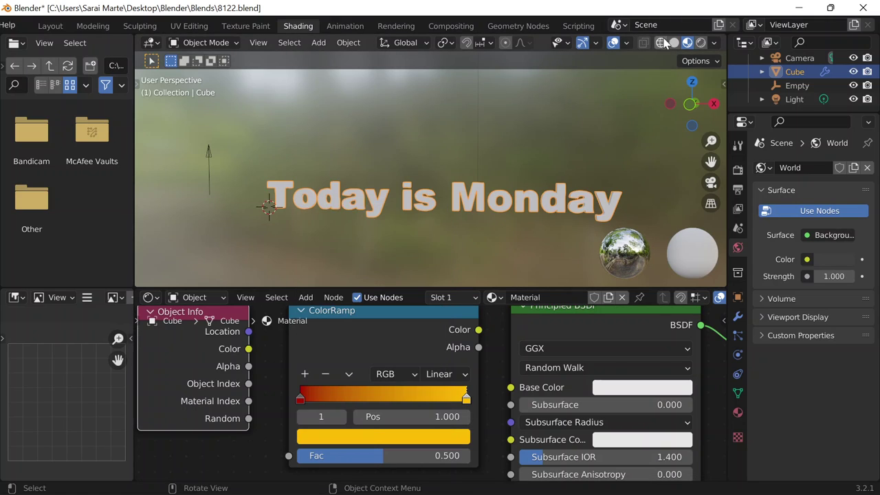
Step: Connect the ColorRamp's Color output to the Principled BSDF's Base Color, and save the file
{"action": "scroll", "coordinate": [441, 347], "scroll_direction": "down", "scroll_amount": 1}
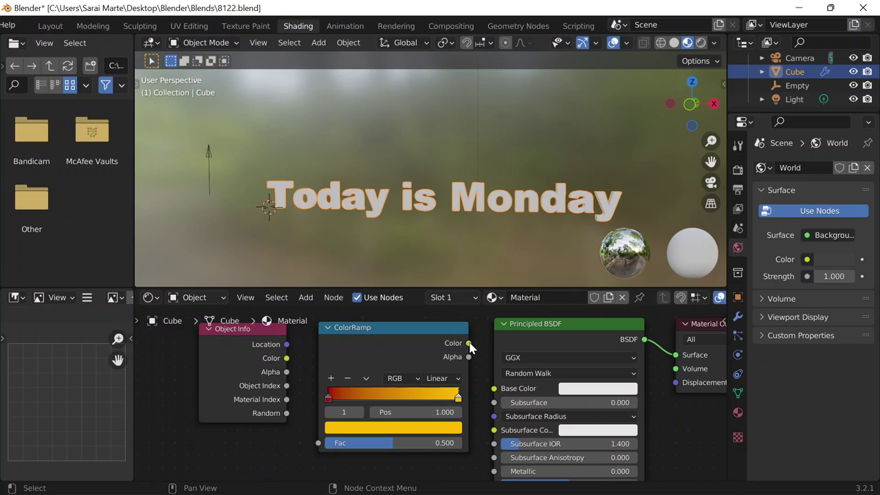
{"action": "left_click_drag", "start_coordinate": [468, 343], "coordinate": [497, 393]}
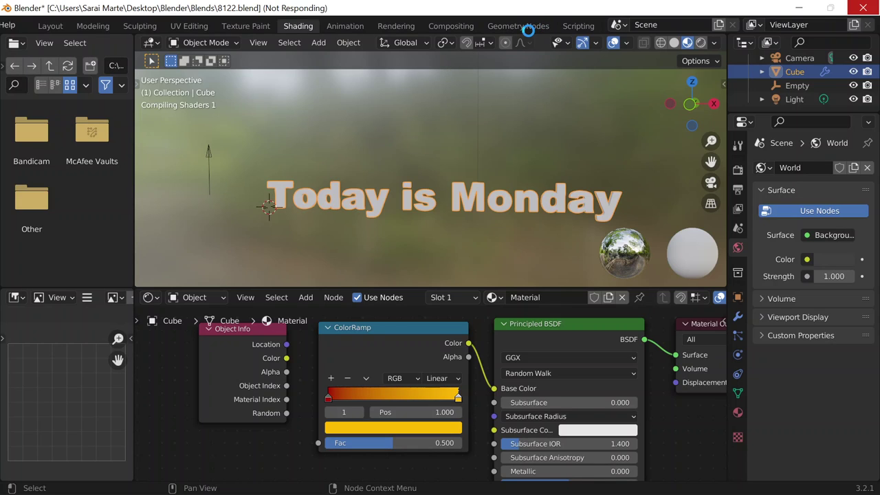
{"action": "key", "text": "ctrl+s"}
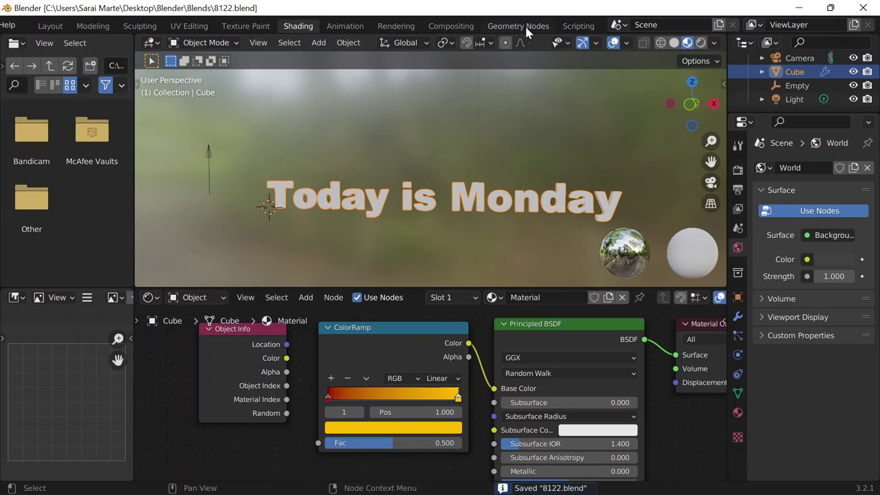
Step: In the Geometry Nodes workspace, insert a Set Material node between Translate Instances and Group Output and assign it the material named Material
{"action": "left_click", "coordinate": [525, 26]}
{"action": "left_click_drag", "start_coordinate": [481, 276], "coordinate": [679, 283]}
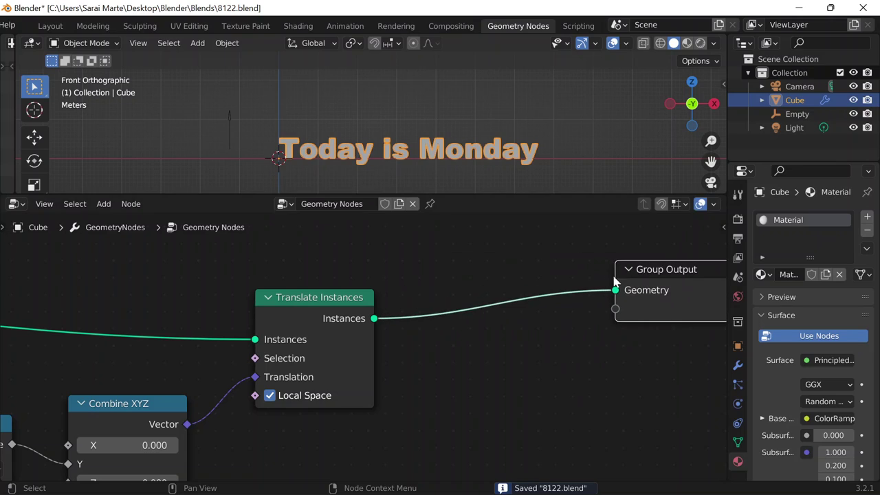
{"action": "key", "text": "shift+a"}
{"action": "left_click", "coordinate": [467, 183]}
{"action": "type", "text": "set"}
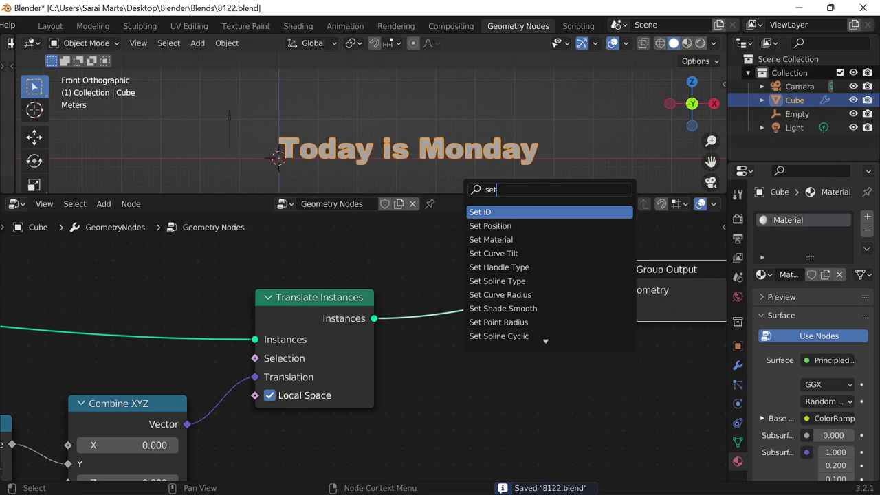
{"action": "left_click", "coordinate": [521, 241]}
{"action": "left_click", "coordinate": [499, 286]}
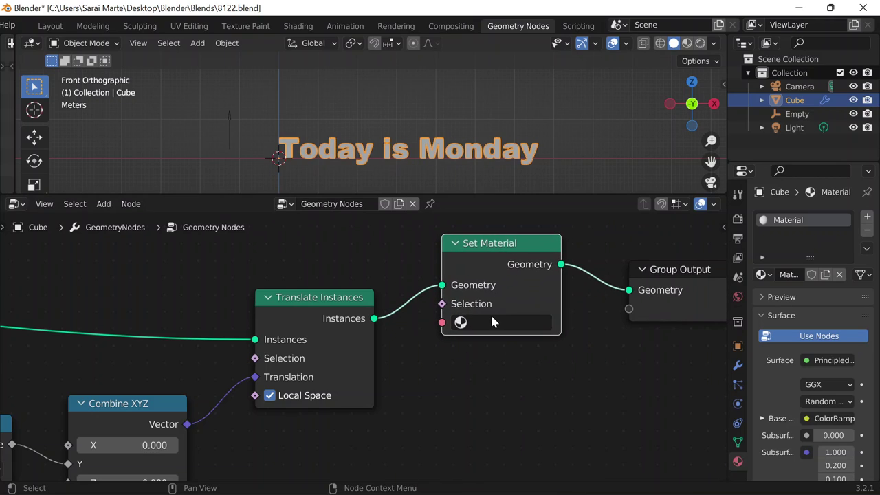
{"action": "left_click", "coordinate": [490, 318]}
{"action": "left_click", "coordinate": [507, 145]}
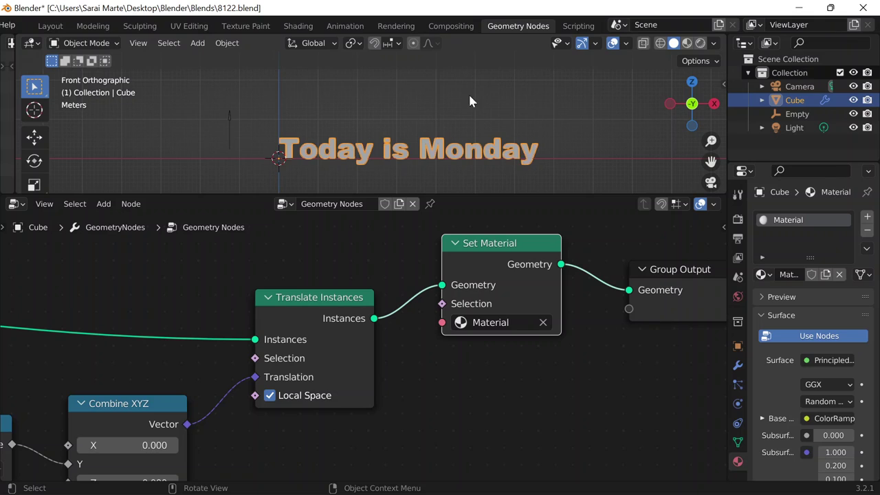
Step: In the Shading workspace, deselect the text, activate the ColorRamp's red stop, and set the ramp's interpolation to Constant
{"action": "scroll", "coordinate": [495, 94], "scroll_direction": "up", "scroll_amount": 3}
{"action": "scroll", "coordinate": [532, 96], "scroll_direction": "down", "scroll_amount": 2}
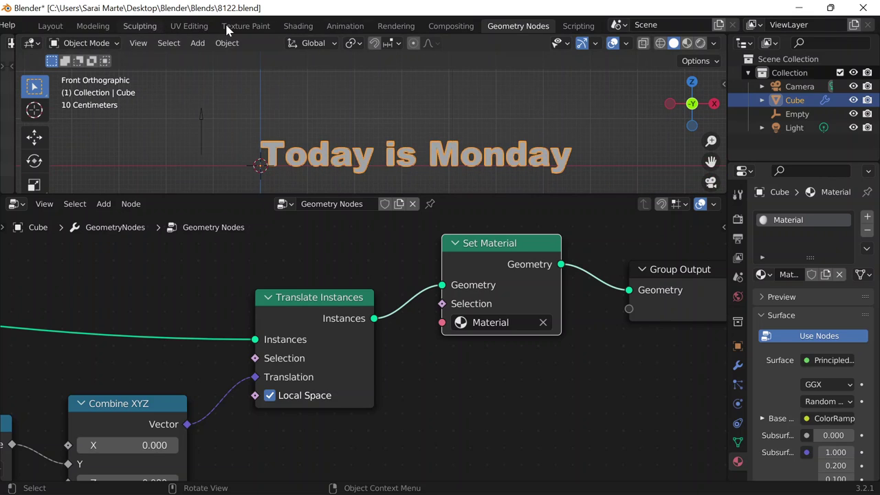
{"action": "left_click", "coordinate": [296, 26]}
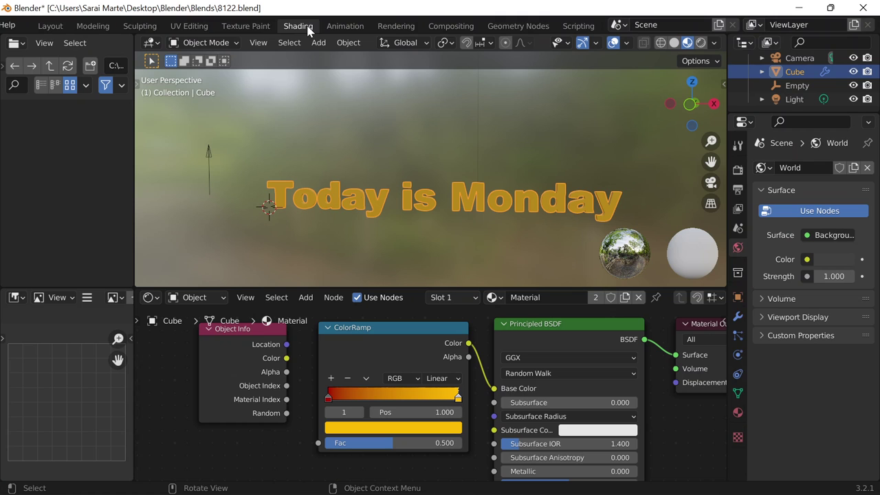
{"action": "scroll", "coordinate": [481, 168], "scroll_direction": "up", "scroll_amount": 3}
{"action": "left_click", "coordinate": [439, 150]}
{"action": "scroll", "coordinate": [442, 174], "scroll_direction": "down", "scroll_amount": 2}
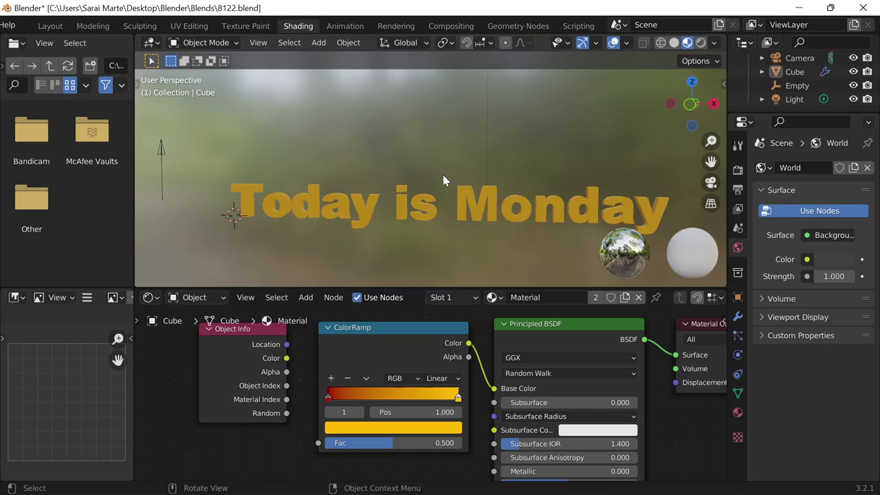
{"action": "scroll", "coordinate": [286, 402], "scroll_direction": "up", "scroll_amount": 2}
{"action": "mouse_move", "coordinate": [289, 399]}
{"action": "left_mouse_down"}
{"action": "mouse_move", "coordinate": [395, 399]}
{"action": "mouse_move", "coordinate": [282, 397]}
{"action": "left_mouse_up"}
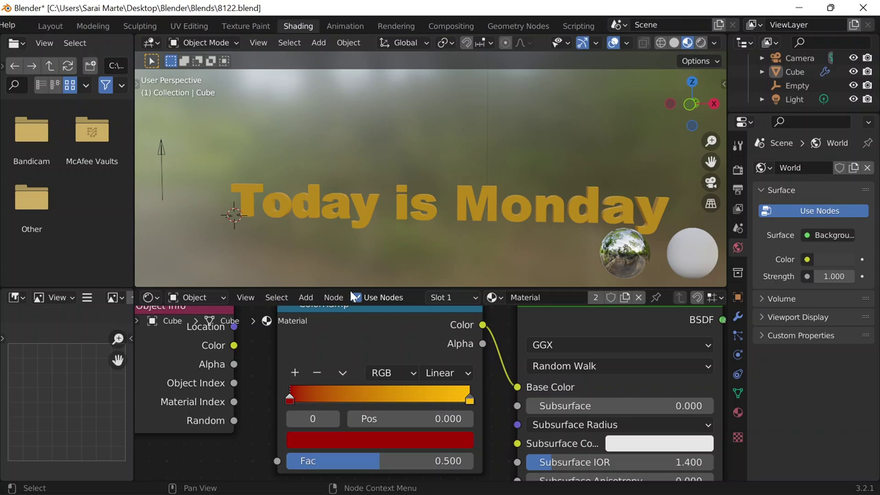
{"action": "left_click", "coordinate": [401, 375]}
{"action": "left_click", "coordinate": [440, 372]}
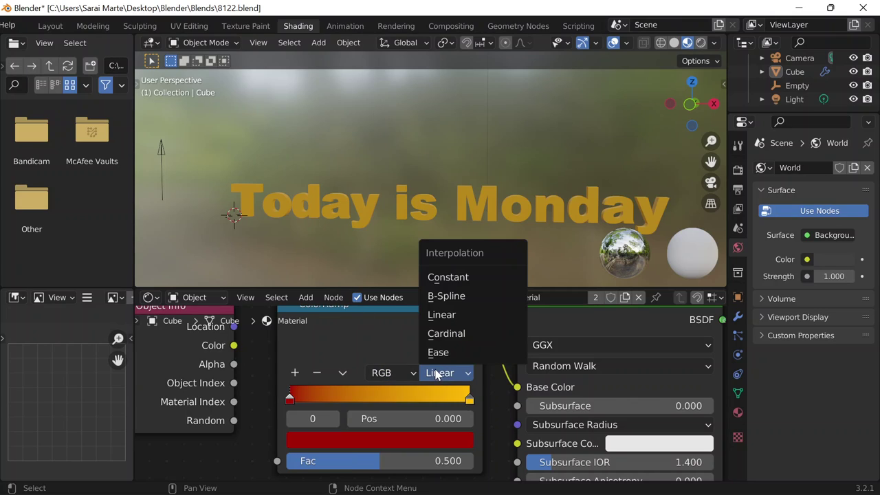
{"action": "left_click", "coordinate": [448, 275]}
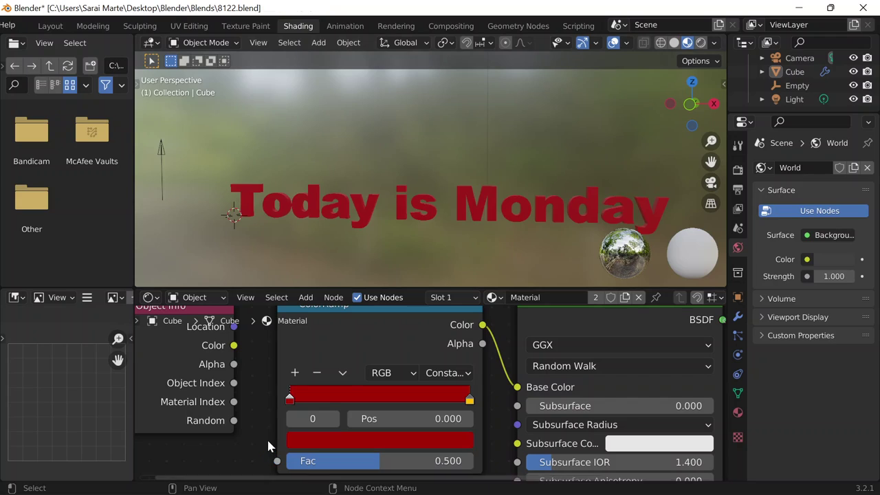
Step: Move the ColorRamp's yellow stop to position 0.506 and connect Object Info's Random output to the ramp's Fac input
{"action": "left_click_drag", "start_coordinate": [233, 421], "coordinate": [253, 444]}
{"action": "left_click_drag", "start_coordinate": [470, 399], "coordinate": [381, 405]}
{"action": "left_click_drag", "start_coordinate": [234, 420], "coordinate": [277, 392]}
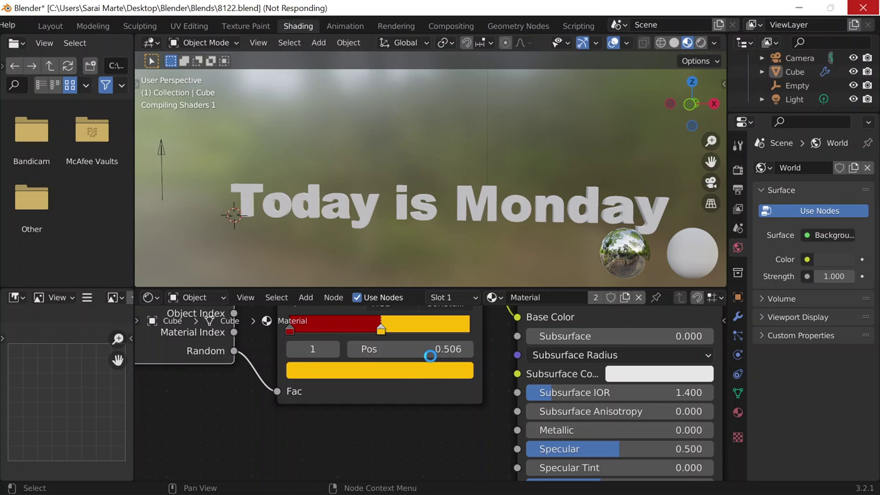
{"action": "scroll", "coordinate": [428, 356], "scroll_direction": "down", "scroll_amount": 1}
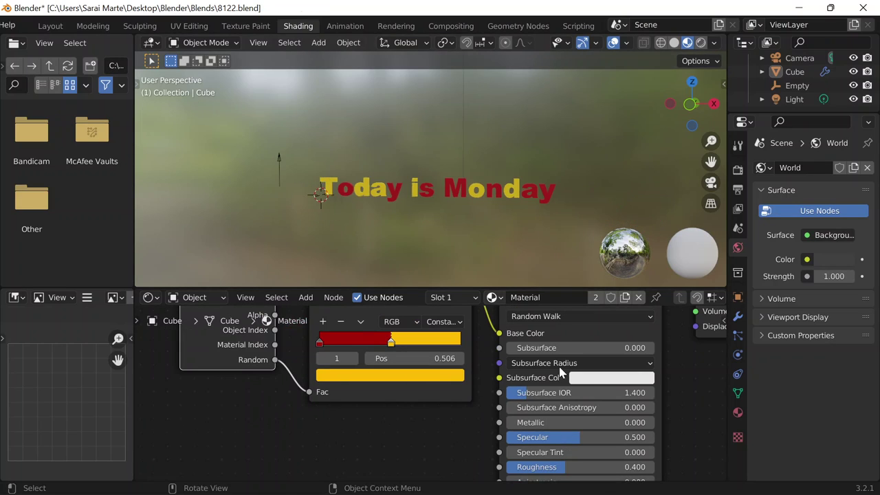
Step: Switch to the Coolors palette in the browser, copy the Dark Sienna color 250001, and return to Blender
{"action": "scroll", "coordinate": [485, 371], "scroll_direction": "up", "scroll_amount": 2}
{"action": "scroll", "coordinate": [534, 264], "scroll_direction": "up", "scroll_amount": 3}
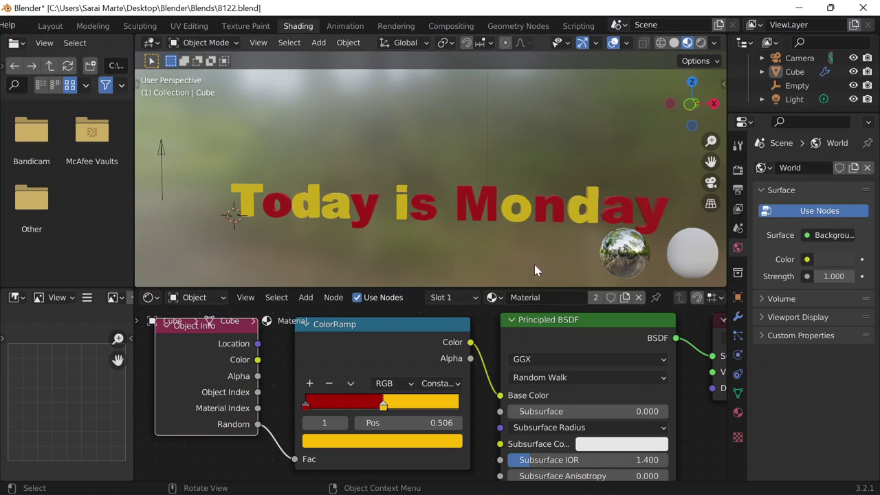
{"action": "left_click", "coordinate": [658, 479]}
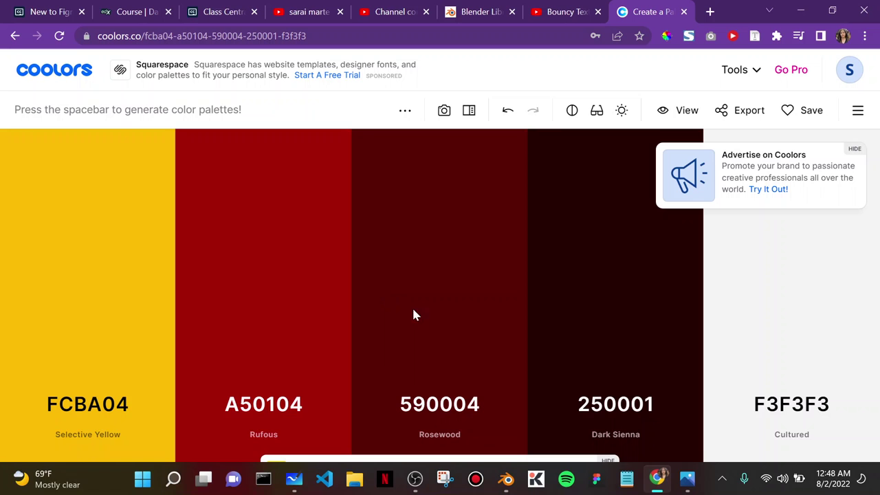
{"action": "left_click", "coordinate": [616, 336]}
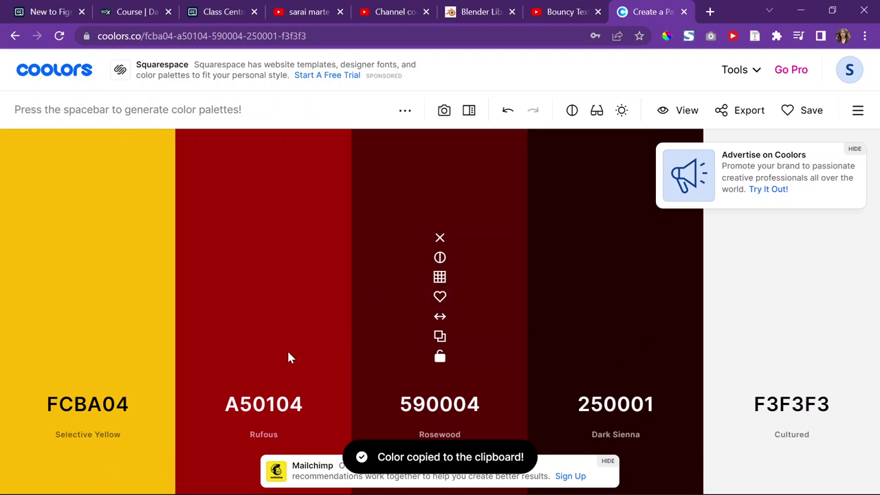
{"action": "left_click", "coordinate": [799, 11]}
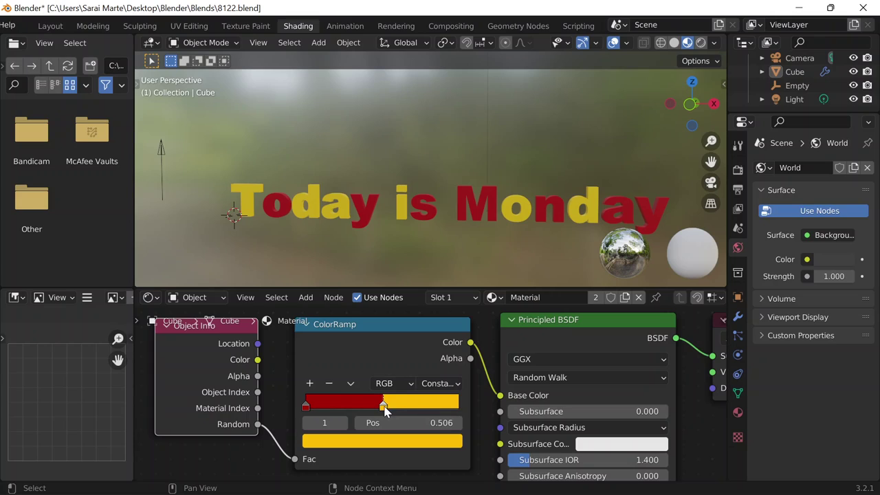
Step: Add a ColorRamp stop at position 0.253 between red and yellow and set its color to hex 250001
{"action": "left_click", "coordinate": [310, 385]}
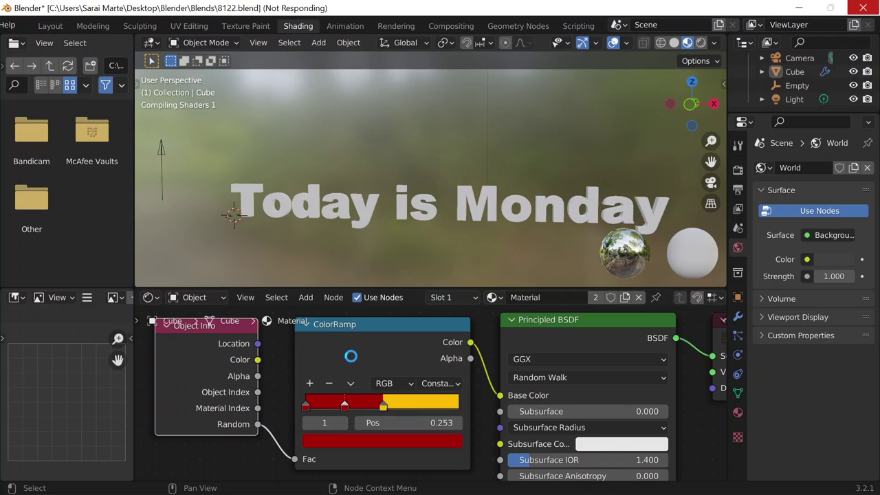
{"action": "left_click", "coordinate": [355, 438]}
{"action": "left_click", "coordinate": [340, 374]}
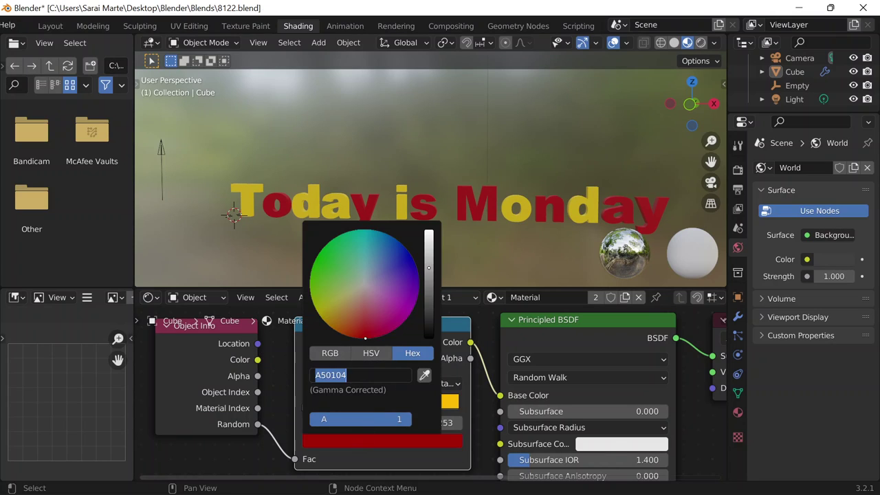
{"action": "type", "text": "250001"}
{"action": "key", "text": "Return"}
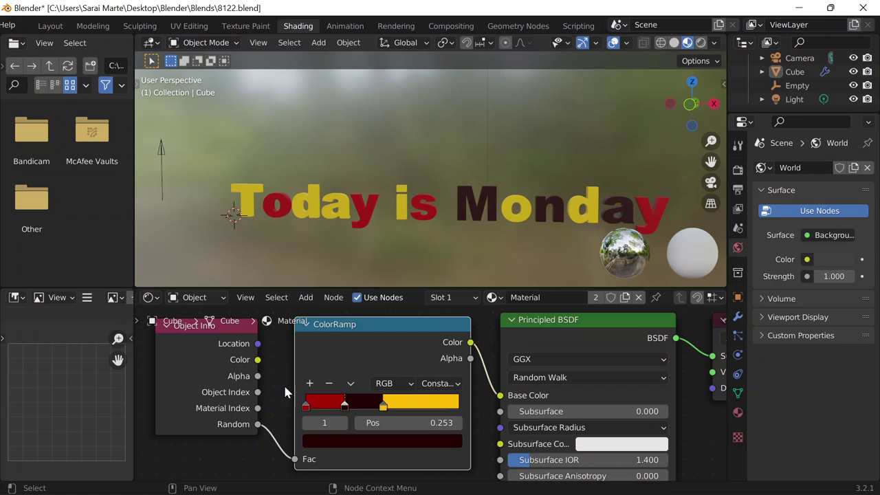
Step: Copy the Rosewood color 590004 from the Coolors palette in the browser and return to Blender
{"action": "left_click", "coordinate": [646, 482]}
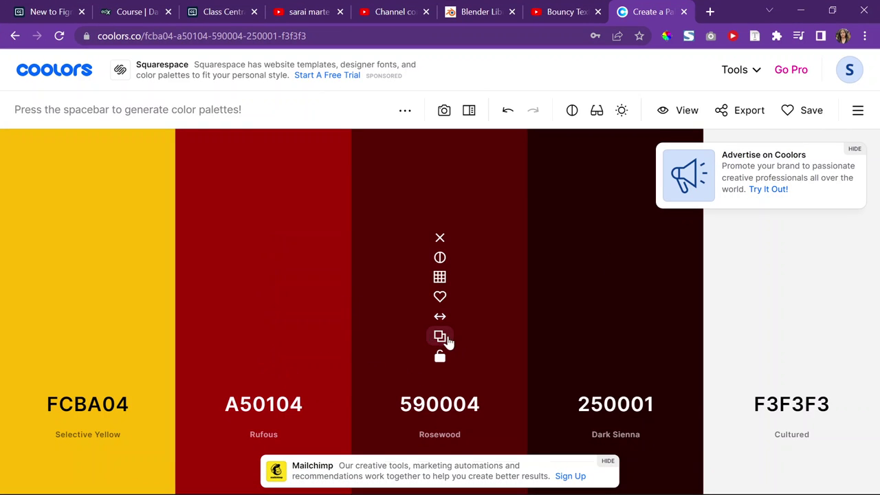
{"action": "left_click", "coordinate": [440, 338]}
{"action": "key", "text": "alt+Tab"}
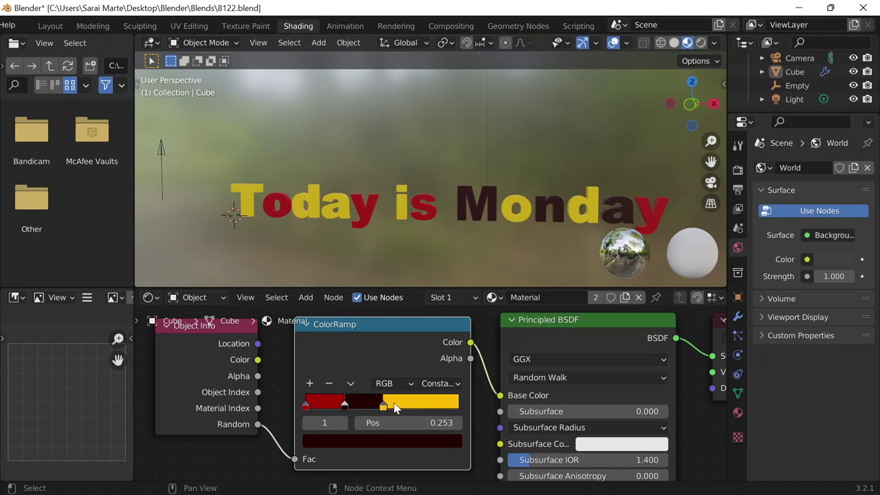
Step: Add another ColorRamp stop, place it at position 0.711 past the yellow stop, and set its color to hex 590004
{"action": "left_click", "coordinate": [308, 385]}
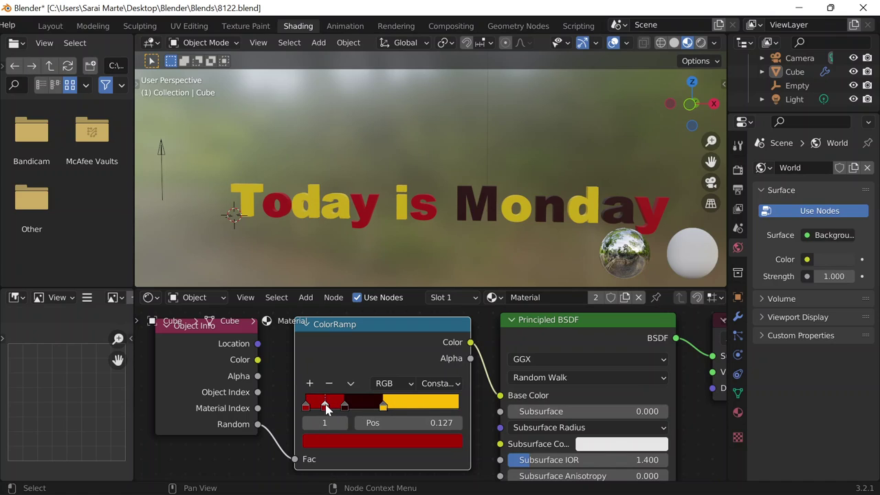
{"action": "left_click_drag", "start_coordinate": [327, 409], "coordinate": [414, 407]}
{"action": "left_click", "coordinate": [375, 440]}
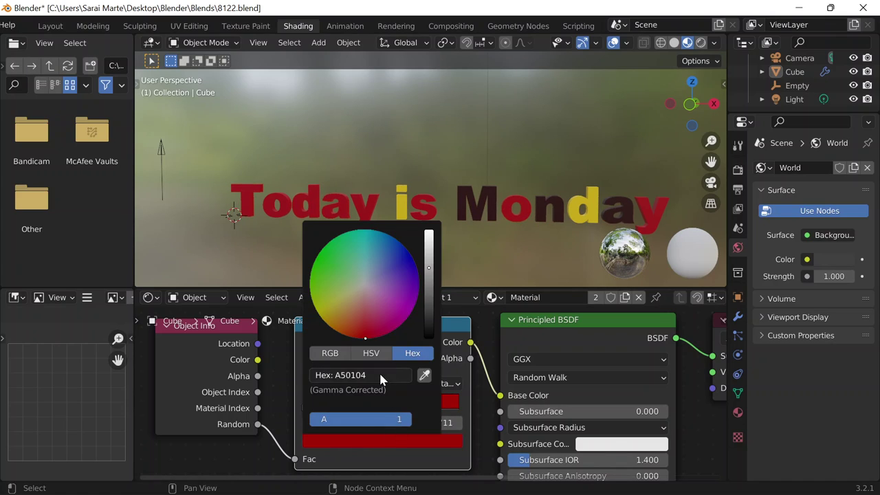
{"action": "left_click", "coordinate": [380, 375]}
{"action": "type", "text": "590604"}
{"action": "key", "text": "Return"}
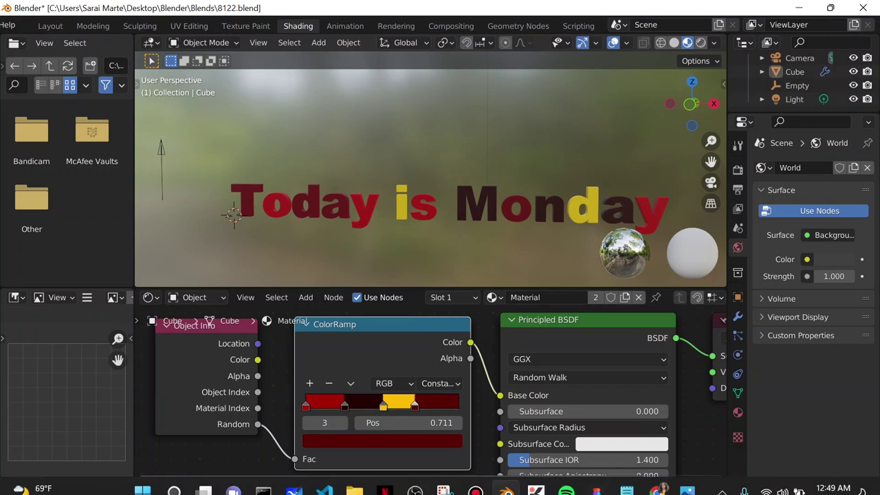
Step: Copy the Cultured color F3F3F3 from the Coolors palette in the browser and return to Blender
{"action": "left_click", "coordinate": [657, 479]}
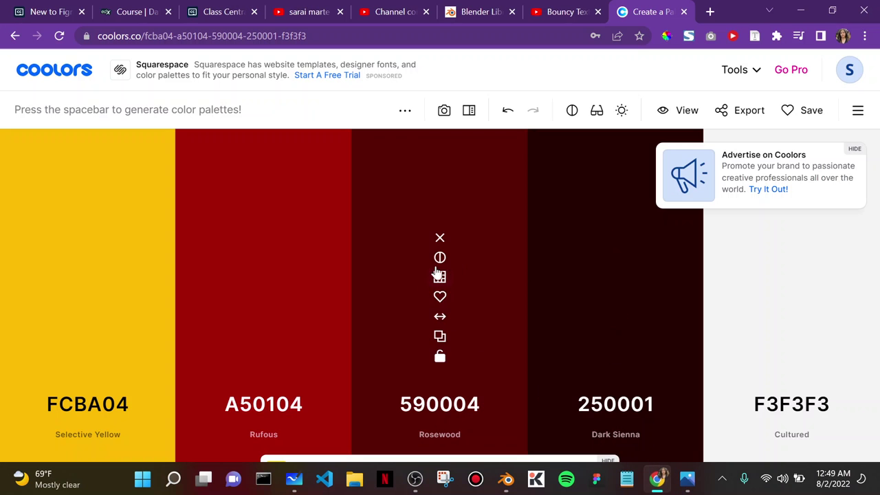
{"action": "left_click", "coordinate": [791, 336]}
{"action": "left_click", "coordinate": [800, 11]}
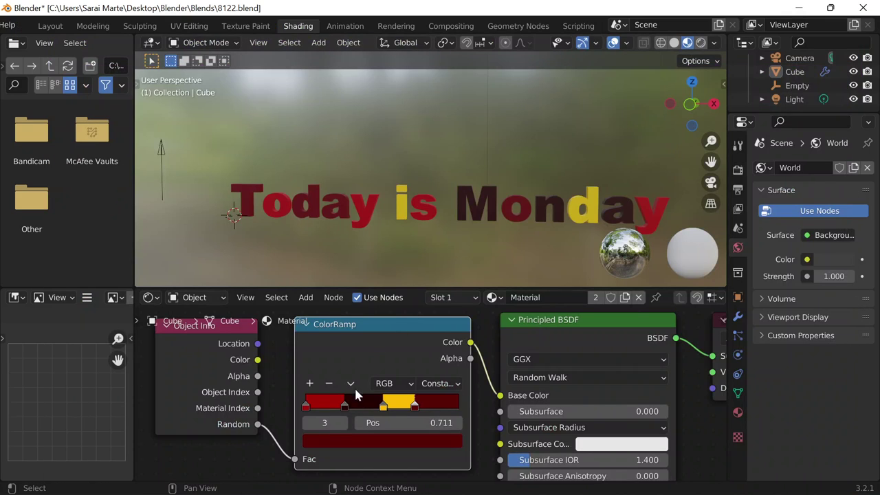
{"action": "left_click", "coordinate": [658, 479]}
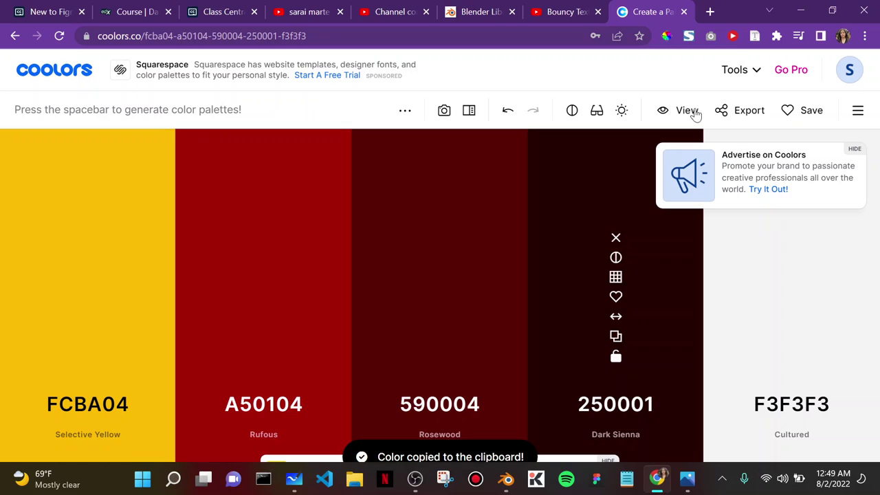
{"action": "left_click", "coordinate": [799, 8]}
Step: Move the ColorRamp's dark red 590004 stop to position 0.772
{"action": "scroll", "coordinate": [370, 216], "scroll_direction": "down", "scroll_amount": 1}
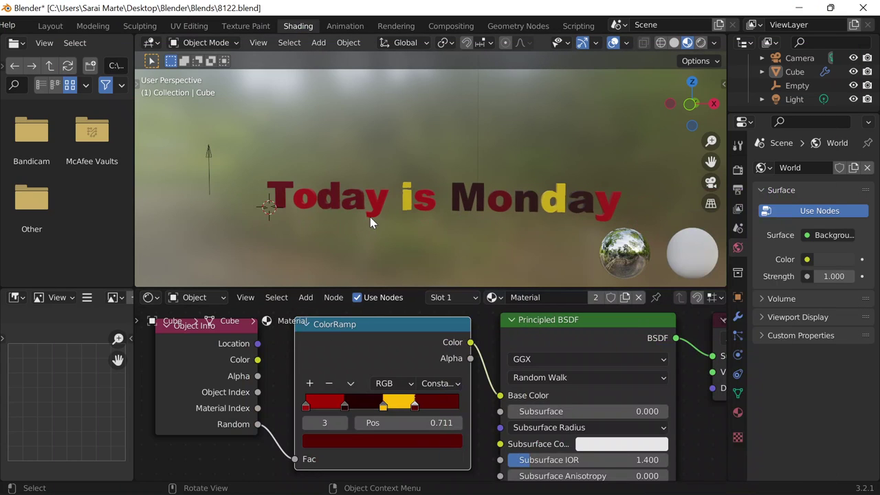
{"action": "left_click_drag", "start_coordinate": [389, 410], "coordinate": [427, 411]}
Step: Try an extra ColorRamp stop colored F3F3F3 between the yellow and dark red stops, shift it to 0.661, and delete it
{"action": "left_click", "coordinate": [309, 387]}
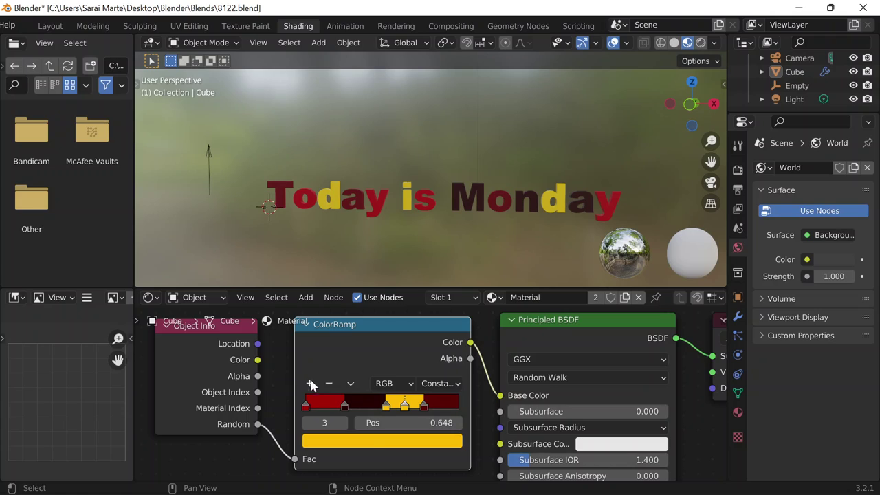
{"action": "left_click", "coordinate": [377, 441]}
{"action": "left_click", "coordinate": [337, 375]}
{"action": "type", "text": "F3F3F3"}
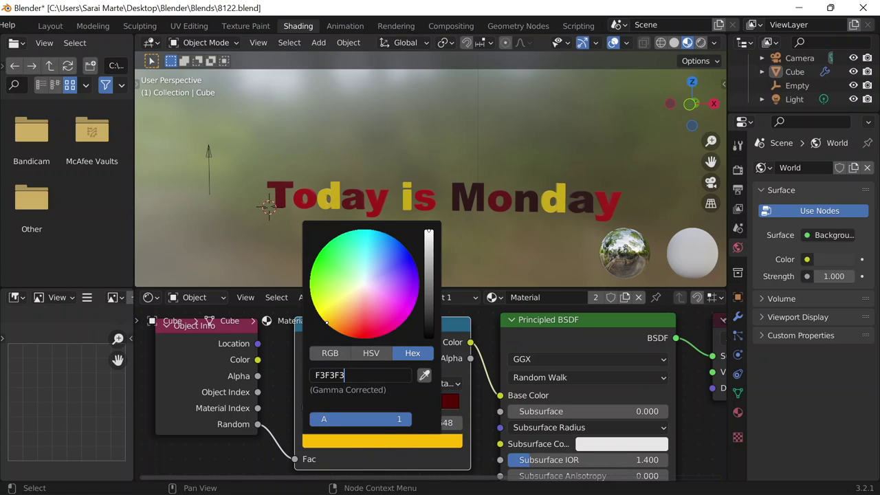
{"action": "key", "text": "Return"}
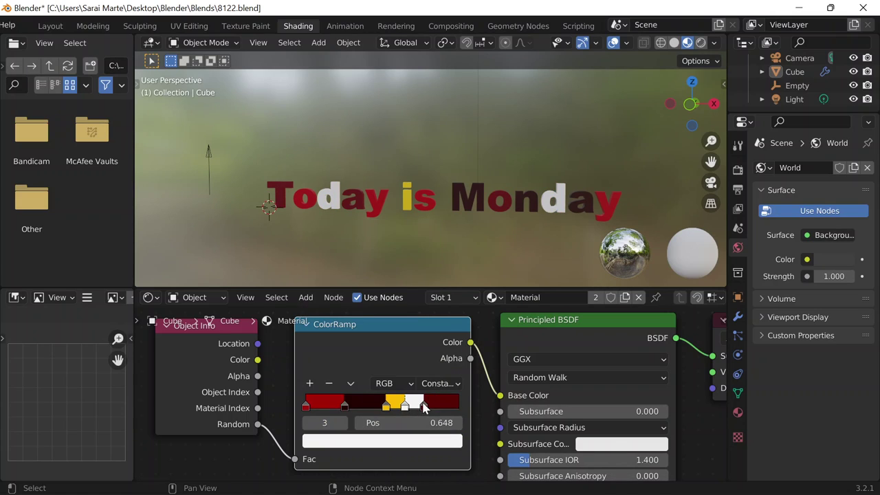
{"action": "left_click_drag", "start_coordinate": [401, 409], "coordinate": [373, 413]}
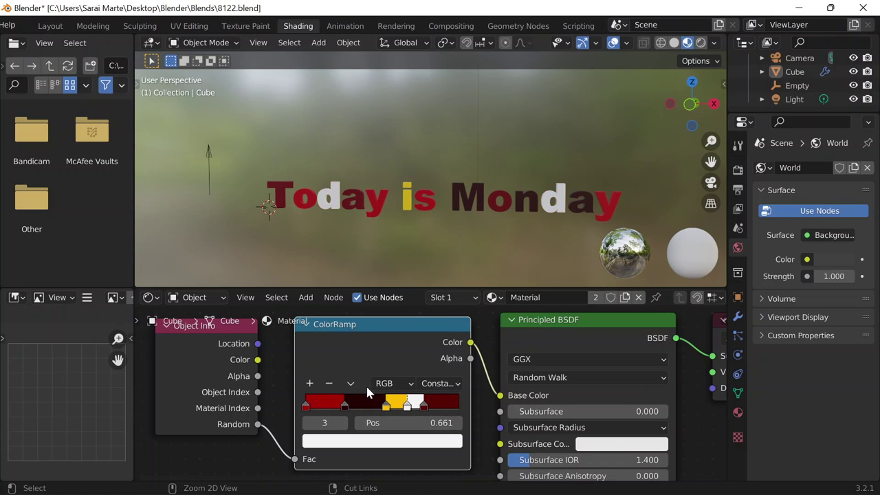
{"action": "left_click", "coordinate": [329, 383]}
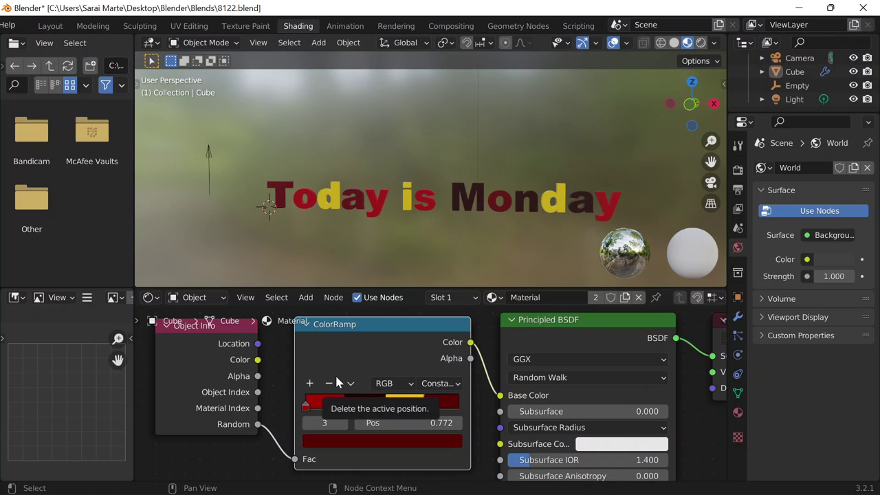
{"action": "scroll", "coordinate": [270, 365], "scroll_direction": "down", "scroll_amount": 2}
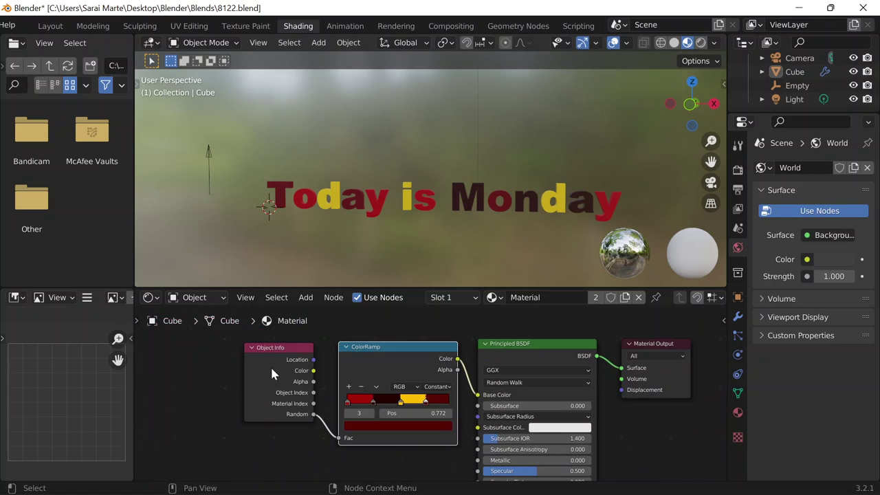
{"action": "middle_click_drag", "start_coordinate": [652, 424], "coordinate": [584, 419]}
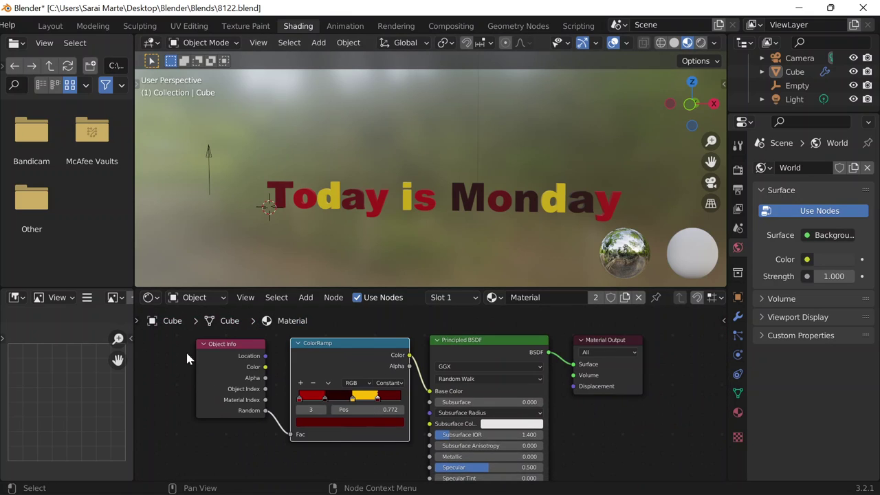
{"action": "mouse_move", "coordinate": [202, 361]}
{"action": "left_mouse_down"}
{"action": "mouse_move", "coordinate": [153, 355]}
{"action": "mouse_move", "coordinate": [189, 359]}
{"action": "mouse_move", "coordinate": [197, 369]}
{"action": "left_mouse_up"}
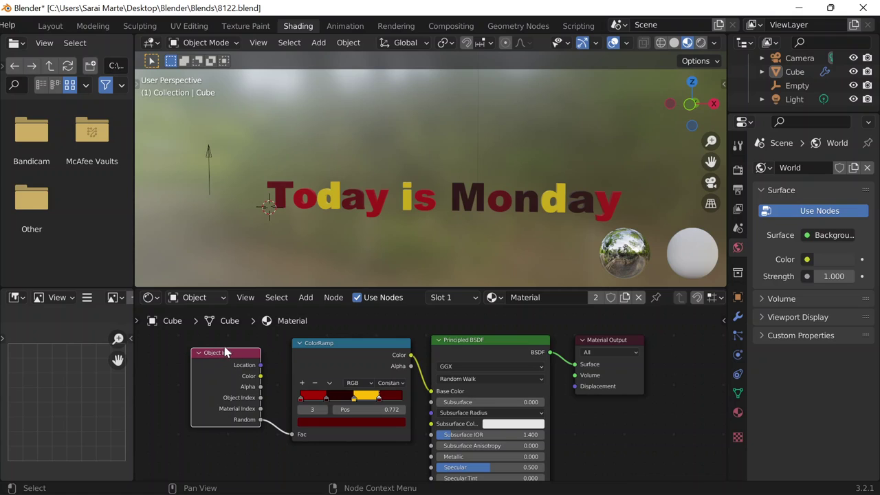
{"action": "scroll", "coordinate": [311, 193], "scroll_direction": "down", "scroll_amount": 3}
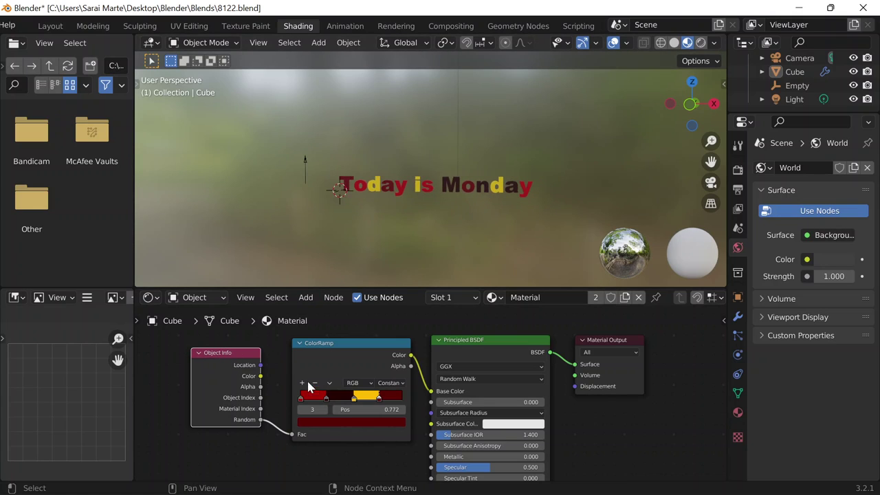
{"action": "mouse_move", "coordinate": [228, 364]}
{"action": "left_mouse_down"}
{"action": "mouse_move", "coordinate": [231, 353]}
{"action": "mouse_move", "coordinate": [214, 360]}
{"action": "mouse_move", "coordinate": [214, 383]}
{"action": "mouse_move", "coordinate": [220, 372]}
{"action": "left_mouse_up"}
{"action": "scroll", "coordinate": [310, 227], "scroll_direction": "up", "scroll_amount": 3}
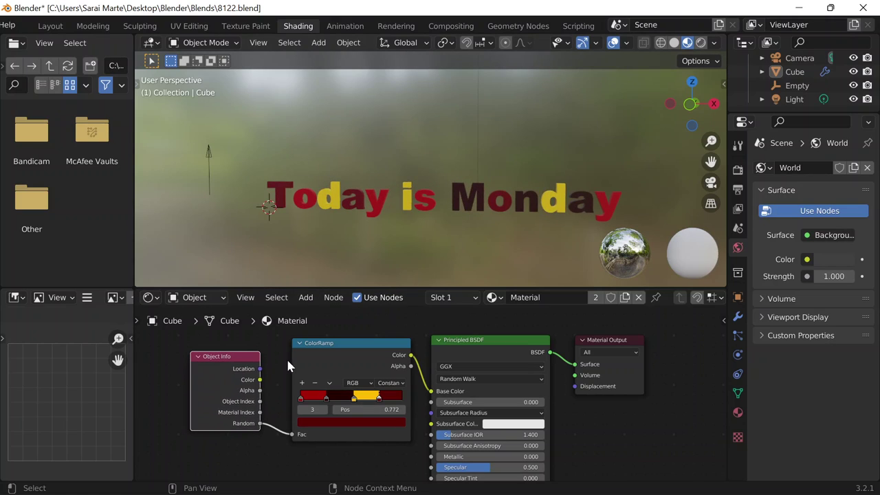
{"action": "left_click", "coordinate": [339, 198]}
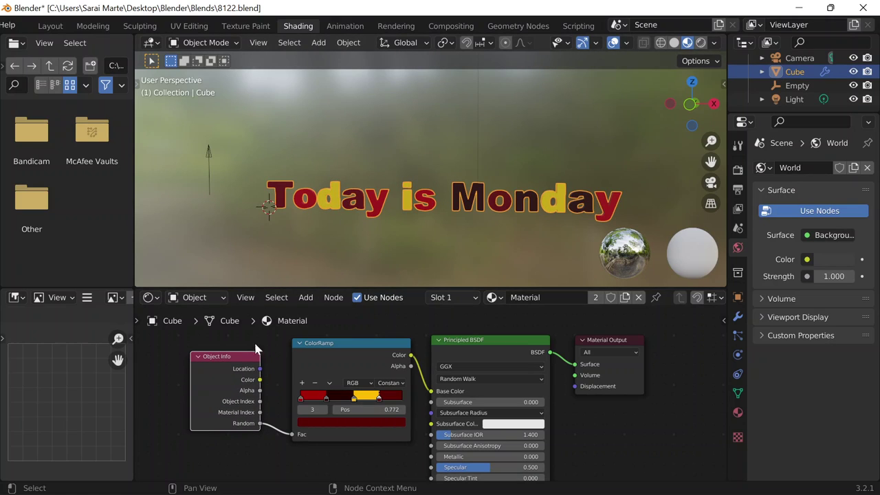
{"action": "scroll", "coordinate": [242, 362], "scroll_direction": "down", "scroll_amount": 1}
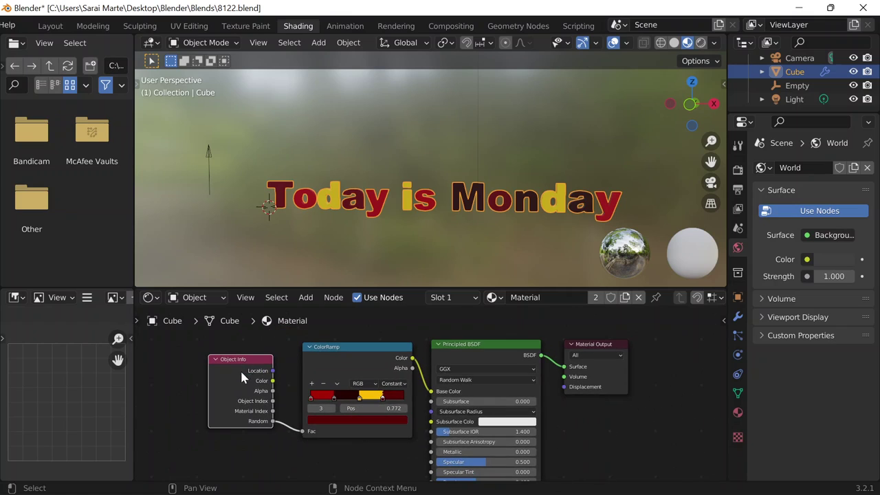
{"action": "left_click_drag", "start_coordinate": [240, 369], "coordinate": [231, 370]}
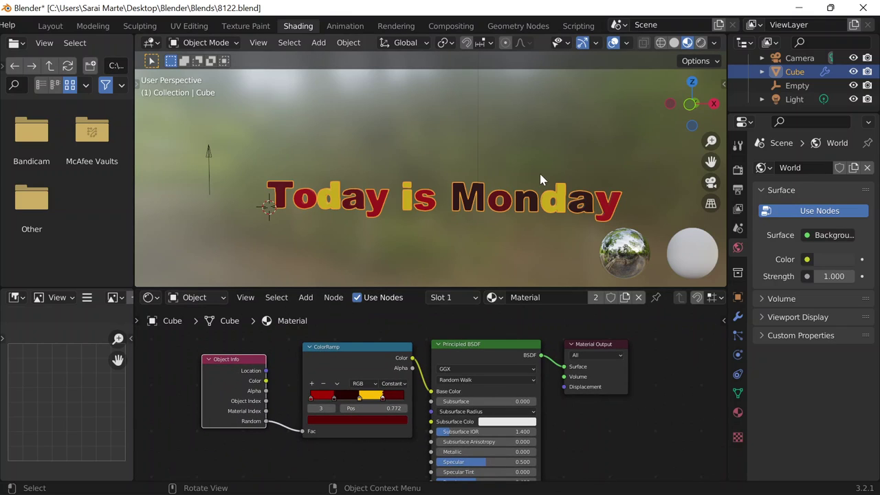
{"action": "left_click_drag", "start_coordinate": [237, 372], "coordinate": [234, 374]}
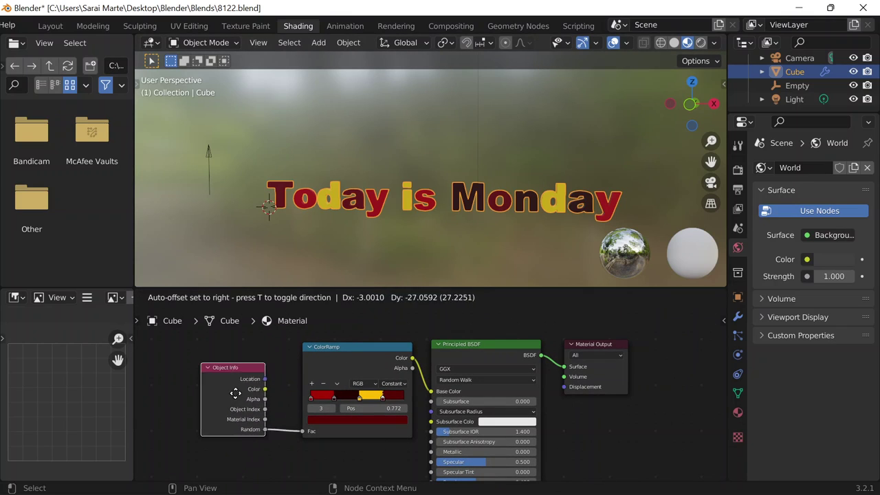
{"action": "scroll", "coordinate": [234, 368], "scroll_direction": "up", "scroll_amount": 3}
{"action": "key", "text": "b"}
{"action": "key", "text": "Escape"}
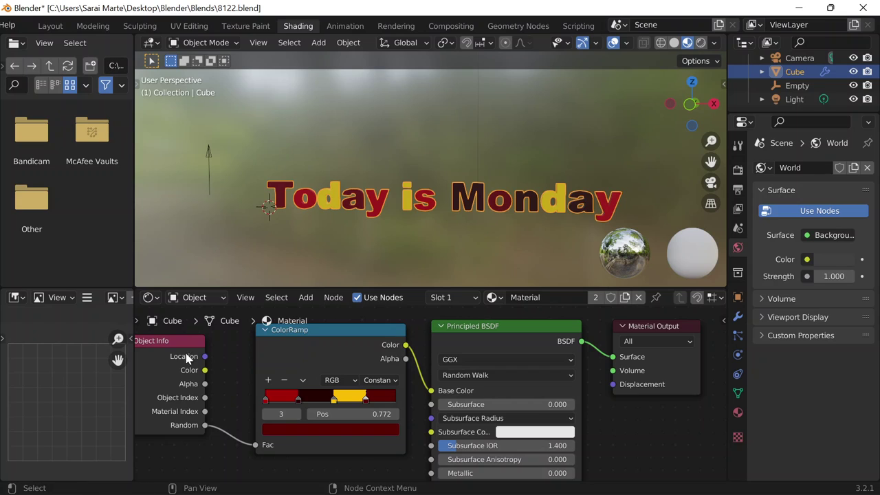
Step: Move the Object Info node closer to the ColorRamp and shift the Principled BSDF node slightly upward
{"action": "left_click_drag", "start_coordinate": [186, 353], "coordinate": [220, 364]}
{"action": "scroll", "coordinate": [452, 346], "scroll_direction": "down", "scroll_amount": 1}
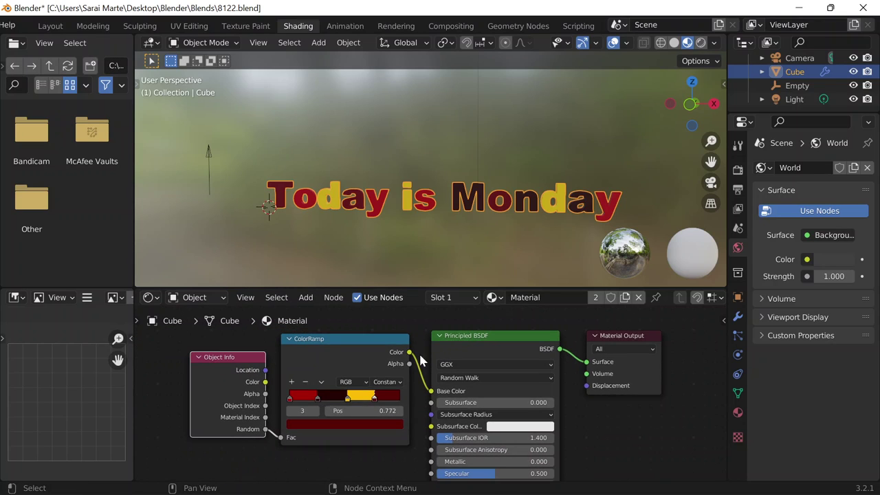
{"action": "left_click", "coordinate": [314, 374]}
{"action": "left_click_drag", "start_coordinate": [463, 349], "coordinate": [468, 344]}
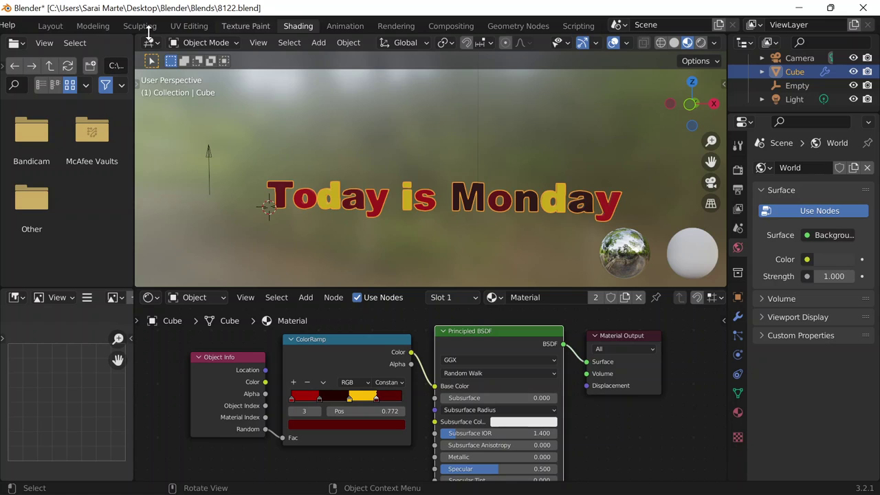
Step: Switch to the Layout workspace and select the empty beside the text
{"action": "left_click", "coordinate": [50, 27]}
{"action": "scroll", "coordinate": [389, 228], "scroll_direction": "down", "scroll_amount": 2}
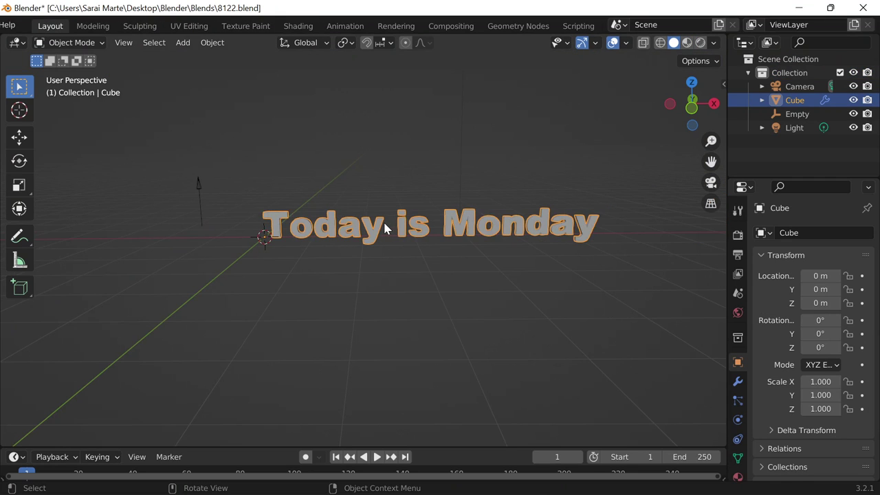
{"action": "left_click", "coordinate": [199, 192]}
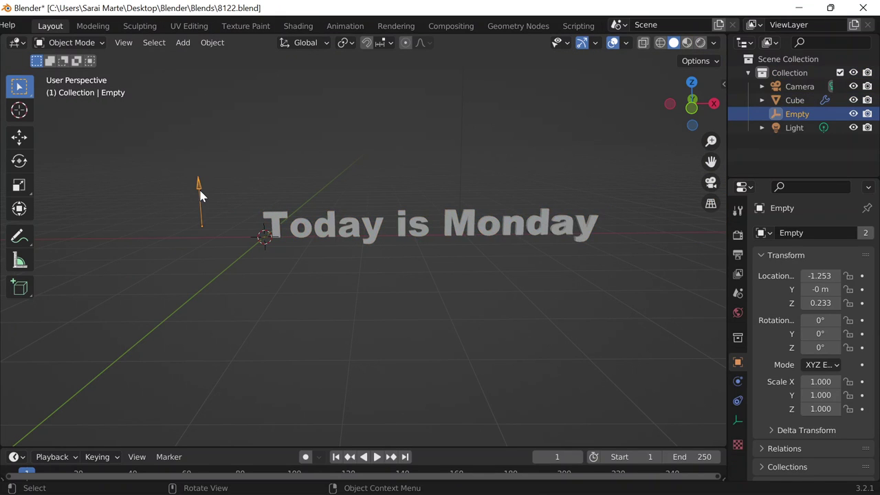
{"action": "scroll", "coordinate": [320, 251], "scroll_direction": "up", "scroll_amount": 2}
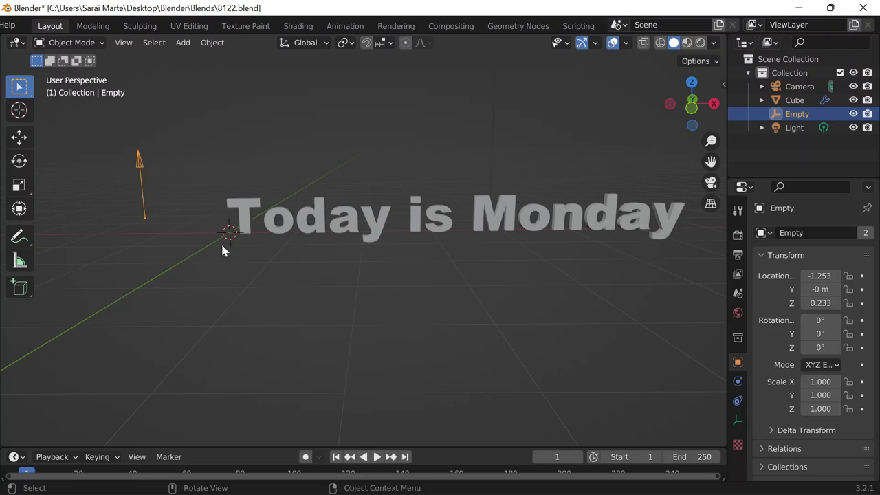
{"action": "middle_click_drag", "start_coordinate": [277, 272], "coordinate": [333, 257]}
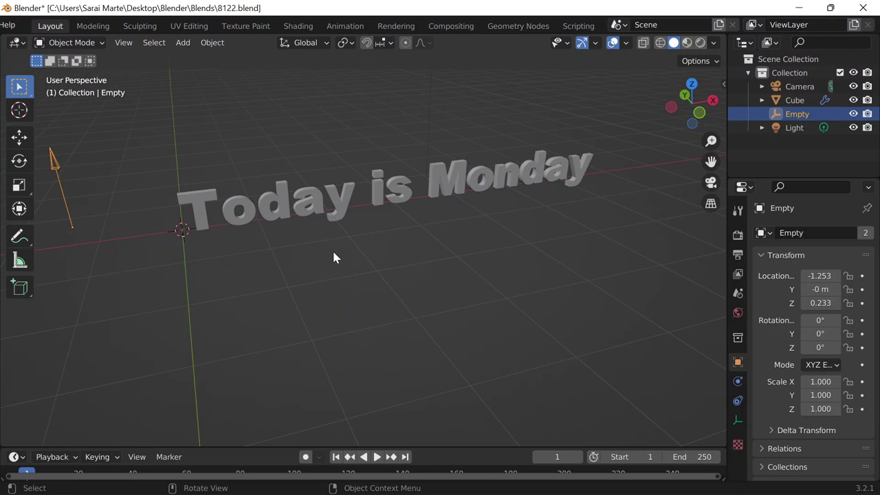
{"action": "key", "text": "grave"}
{"action": "left_click", "coordinate": [357, 233]}
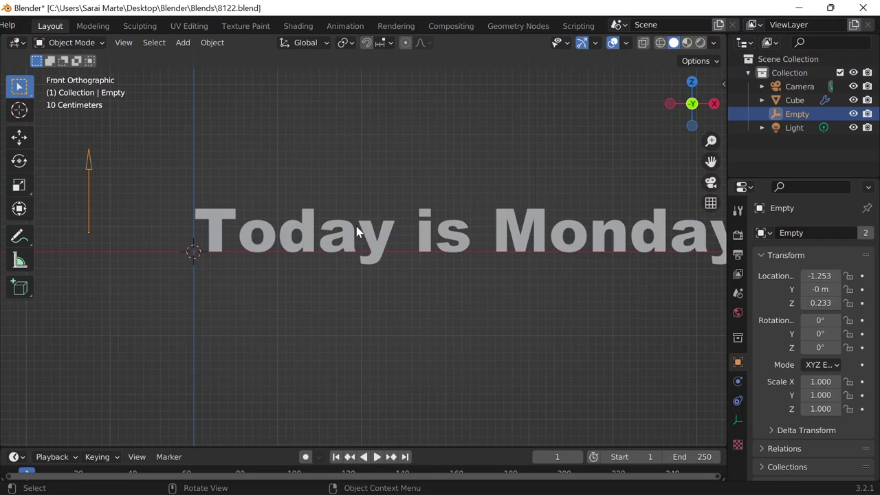
{"action": "scroll", "coordinate": [345, 197], "scroll_direction": "down", "scroll_amount": 1}
{"action": "middle_click_drag", "start_coordinate": [345, 196], "coordinate": [343, 202]}
{"action": "middle_click_drag", "start_coordinate": [277, 238], "coordinate": [274, 273]}
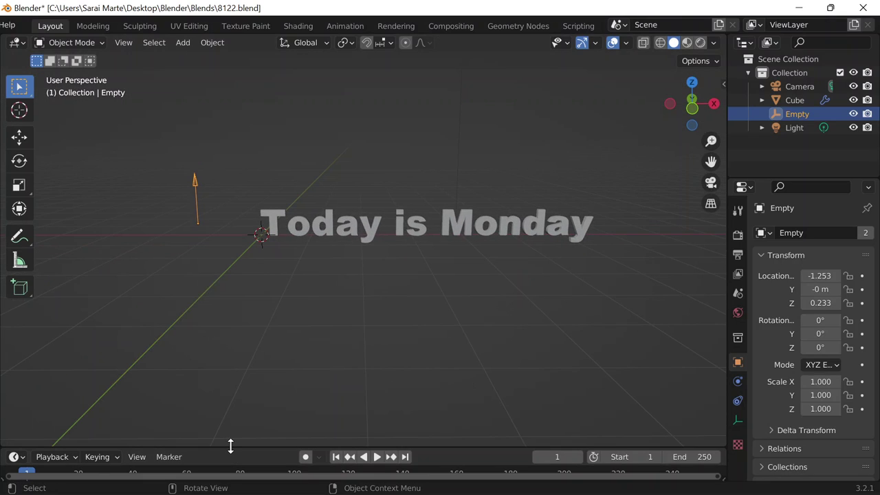
Step: Enlarge the timeline area and set the animation's end frame to 80
{"action": "left_click_drag", "start_coordinate": [230, 445], "coordinate": [243, 332]}
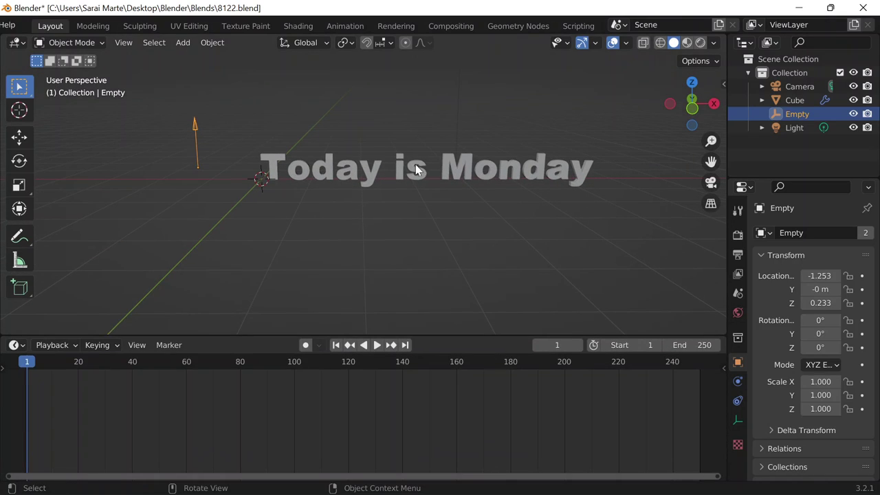
{"action": "left_click", "coordinate": [690, 344]}
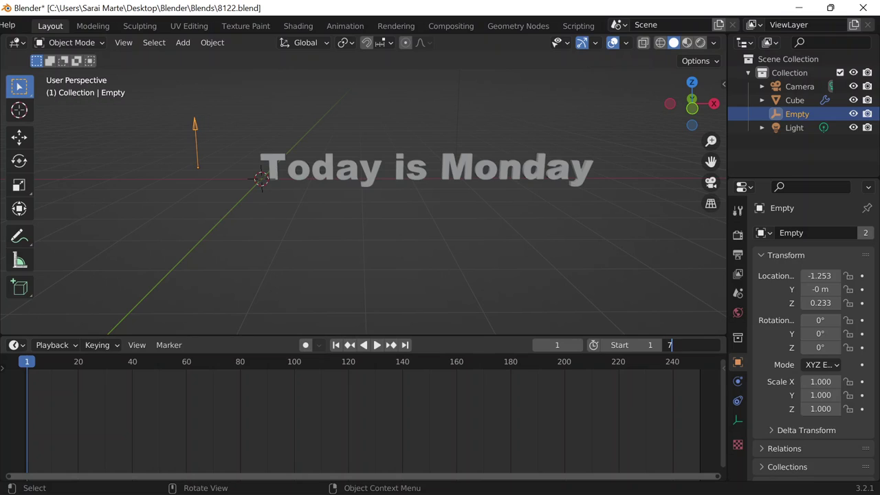
{"action": "type", "text": "80"}
{"action": "key", "text": "Return"}
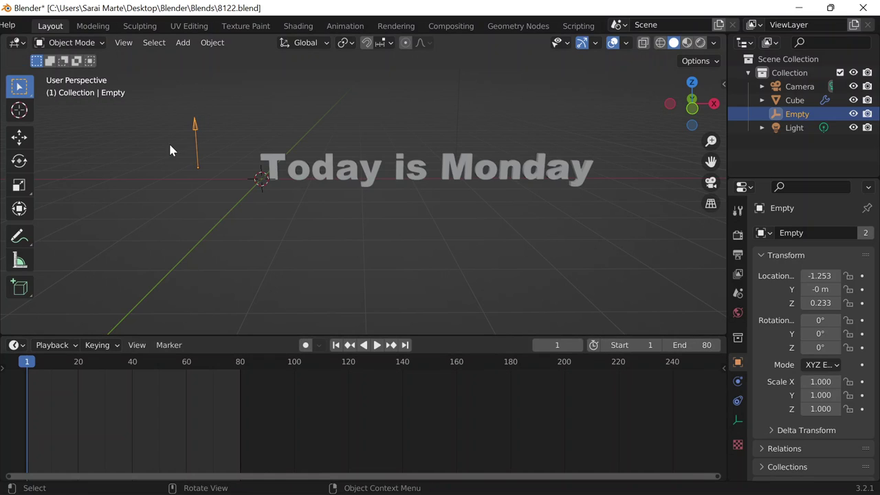
Step: Move the empty to about X -1.04 m, just before the text, and keyframe its location at frame 1
{"action": "key", "text": "g"}
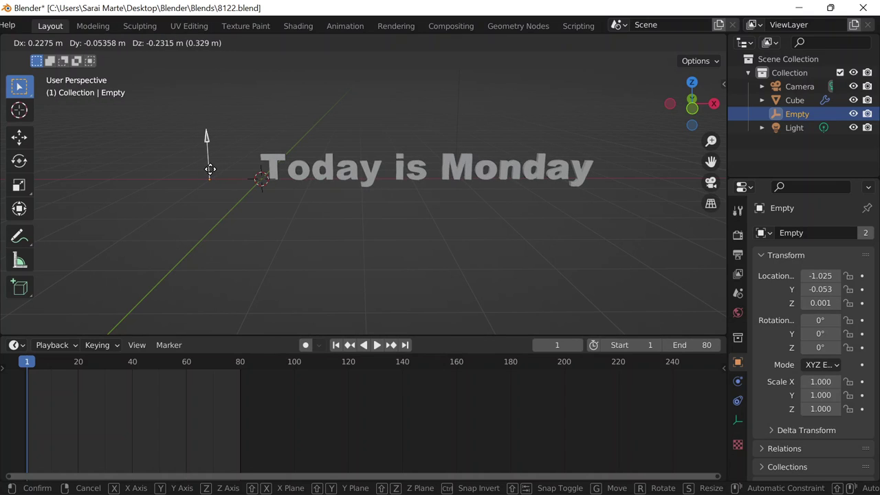
{"action": "left_click", "coordinate": [212, 175]}
{"action": "key", "text": "n"}
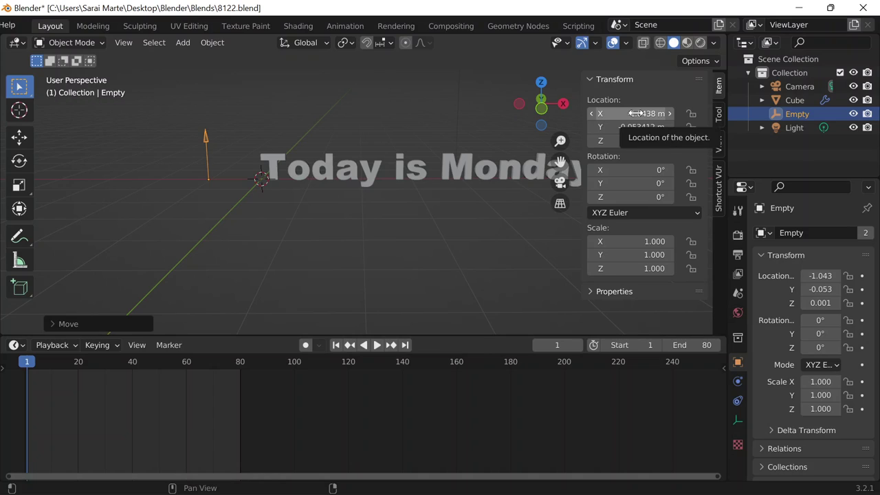
{"action": "key", "text": "i"}
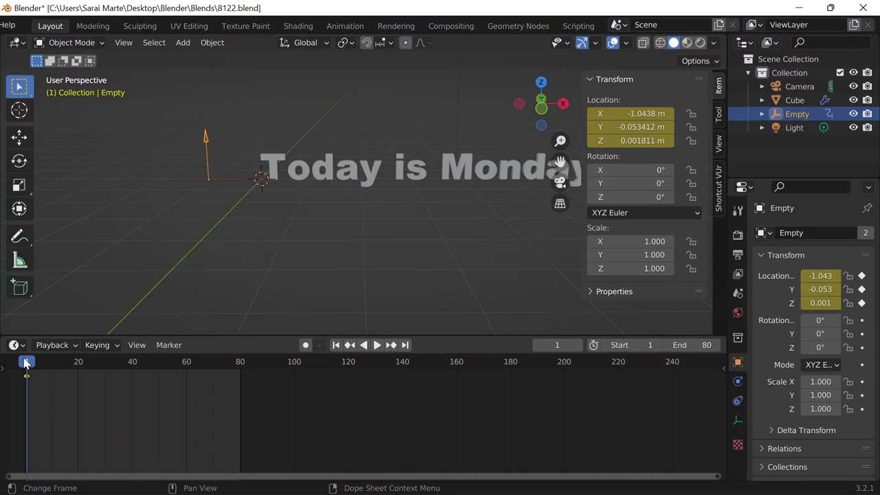
{"action": "left_click_drag", "start_coordinate": [25, 364], "coordinate": [178, 364]}
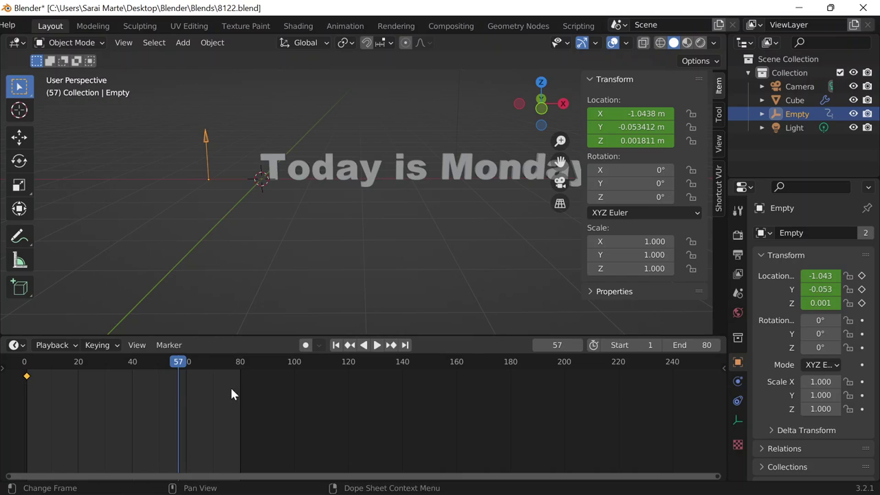
{"action": "left_click", "coordinate": [556, 344]}
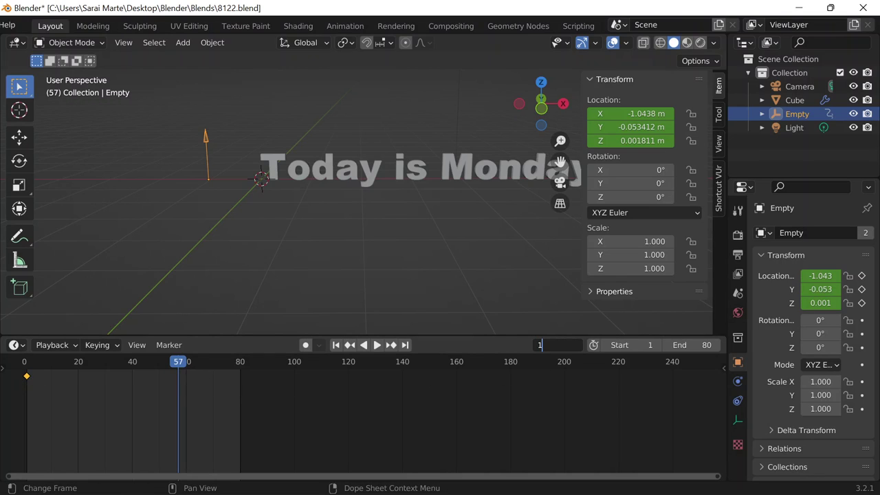
{"action": "type", "text": "1"}
{"action": "key", "text": "Return"}
Step: At frame 80, move the empty past the end of the text to about X 7.24 m and keyframe its location
{"action": "left_click", "coordinate": [556, 344]}
{"action": "type", "text": "8"}
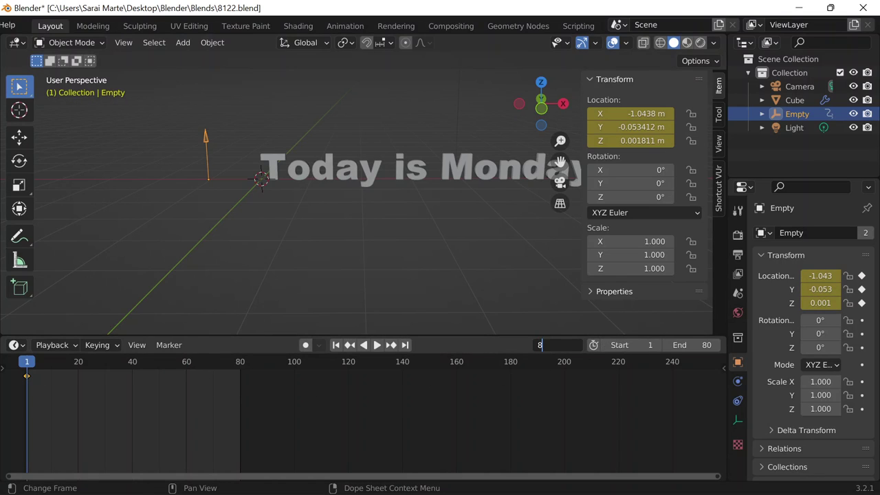
{"action": "type", "text": "0"}
{"action": "key", "text": "Return"}
{"action": "scroll", "coordinate": [438, 261], "scroll_direction": "down", "scroll_amount": 3}
{"action": "middle_click_drag", "start_coordinate": [461, 259], "coordinate": [387, 274], "text": "shift"}
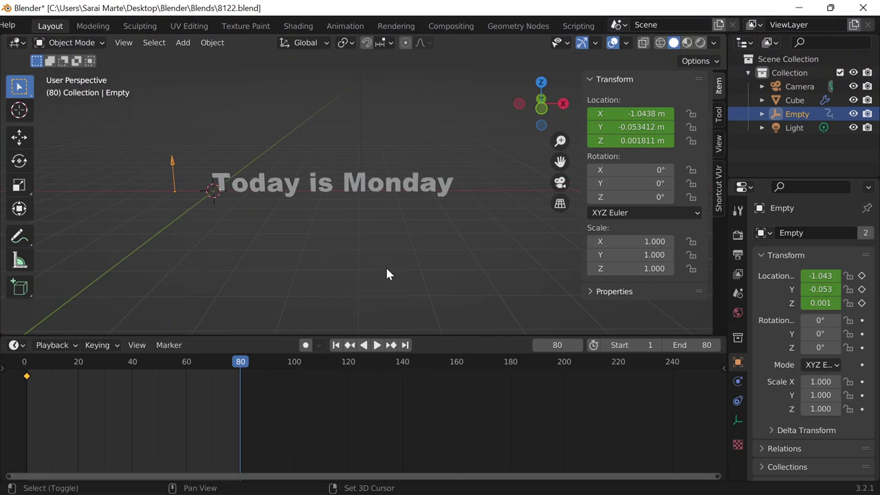
{"action": "scroll", "coordinate": [236, 192], "scroll_direction": "up", "scroll_amount": 1}
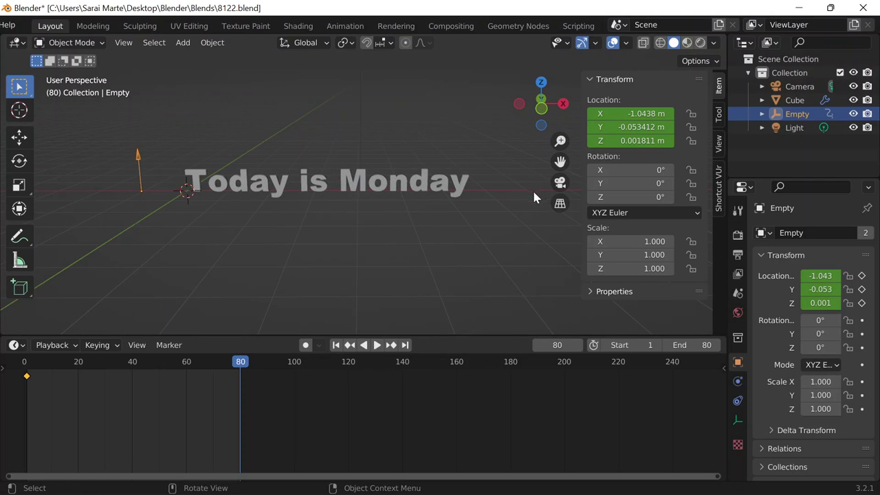
{"action": "key", "text": "g"}
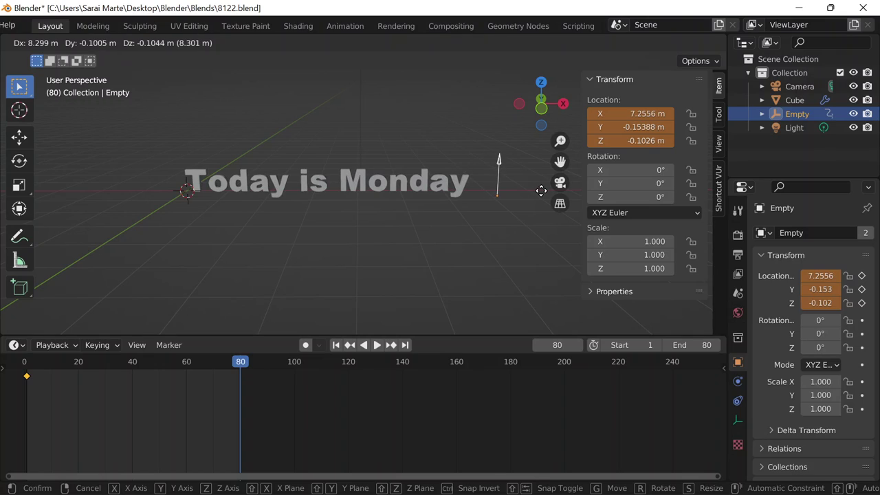
{"action": "left_click", "coordinate": [500, 191]}
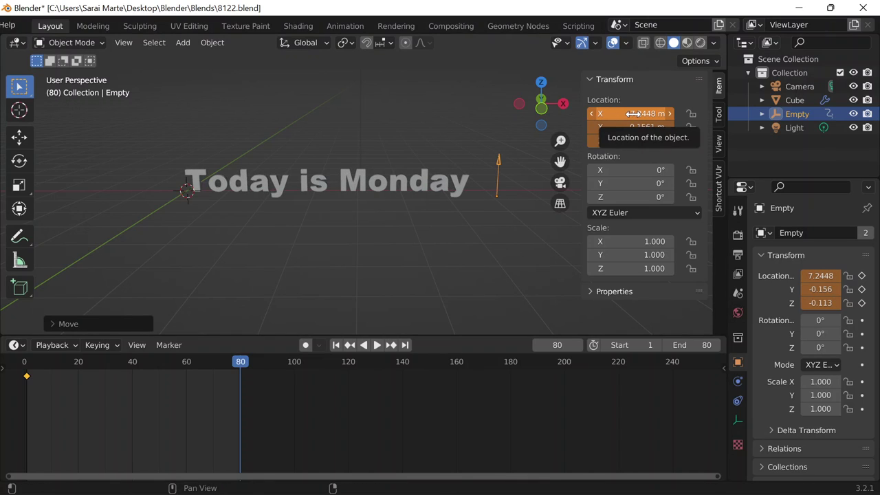
{"action": "key", "text": "i"}
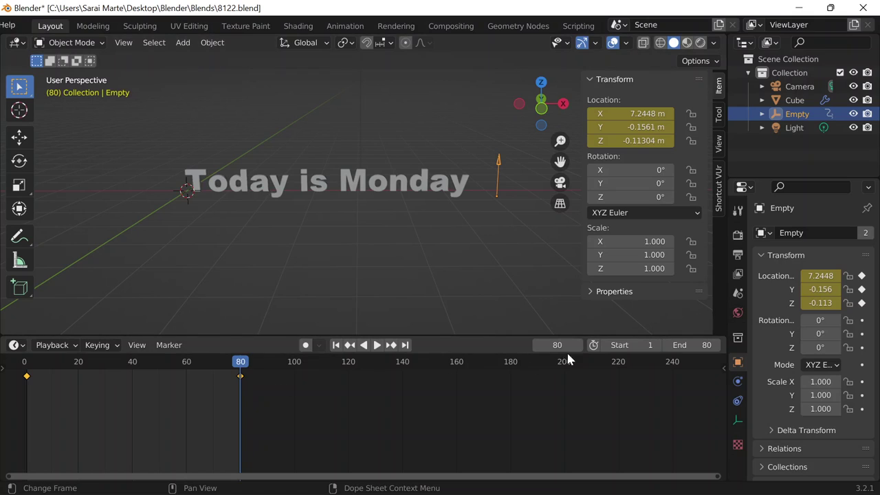
Step: Return to frame 1 and play the animation to check how the letters bounce as the empty passes
{"action": "left_click", "coordinate": [550, 345]}
{"action": "type", "text": "1"}
{"action": "key", "text": "Return"}
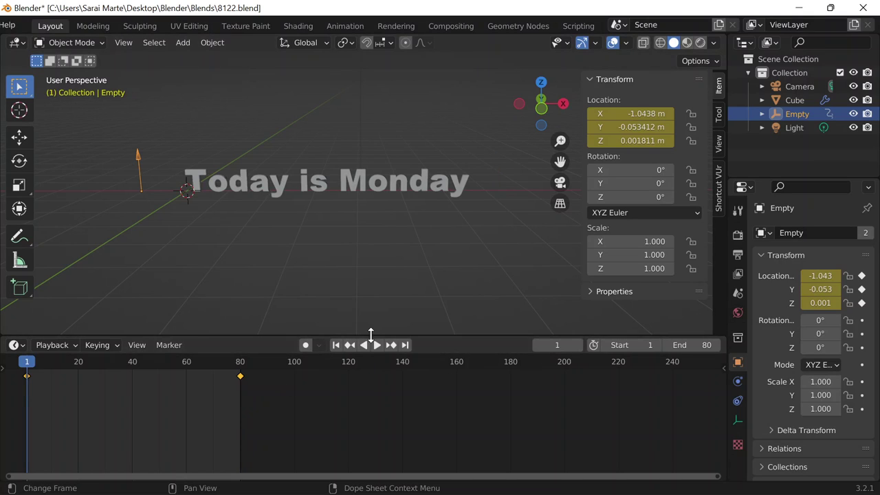
{"action": "left_click", "coordinate": [377, 345]}
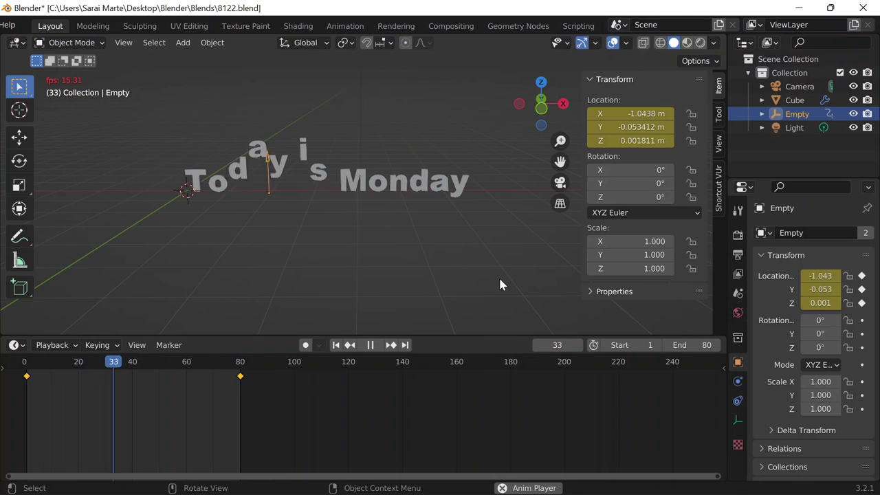
{"action": "left_click", "coordinate": [370, 345]}
Step: Save the blend file and hide the viewport's transform sidebar
{"action": "key", "text": "ctrl+s"}
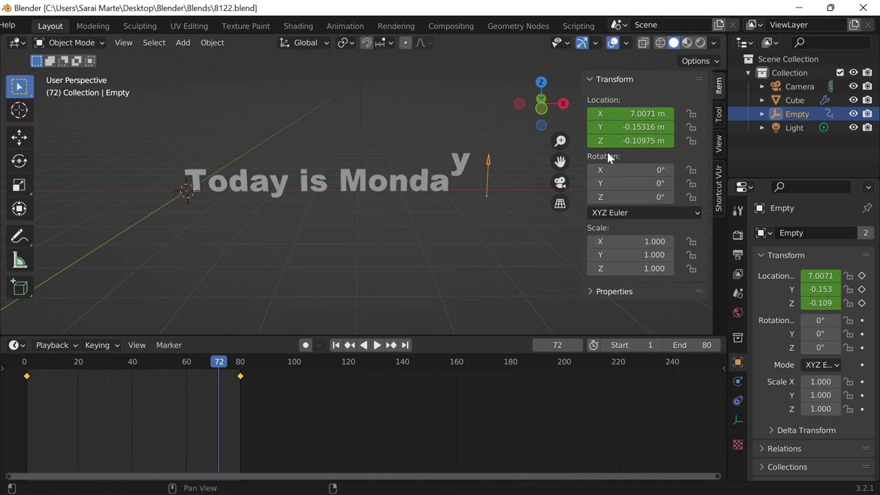
{"action": "key", "text": "n"}
{"action": "scroll", "coordinate": [540, 31], "scroll_direction": "down", "scroll_amount": 1}
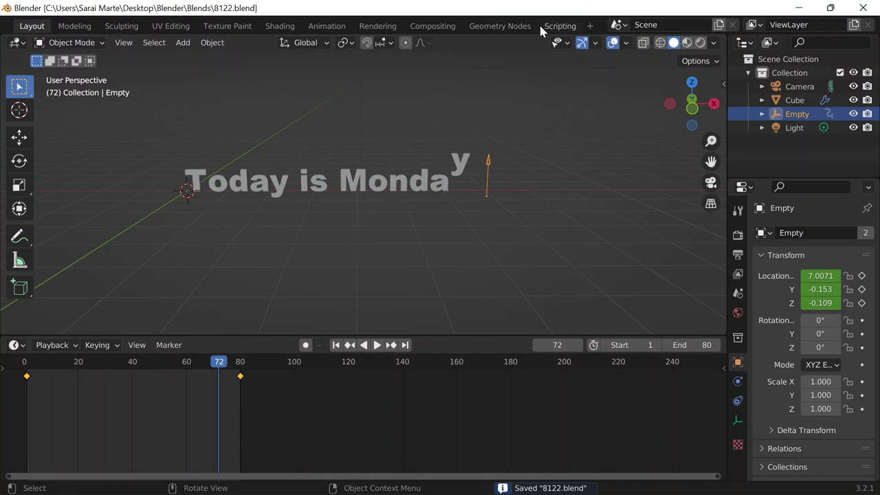
Step: Add a Video Editing workspace and set the sequencer's playhead to frame 0
{"action": "left_click", "coordinate": [589, 25]}
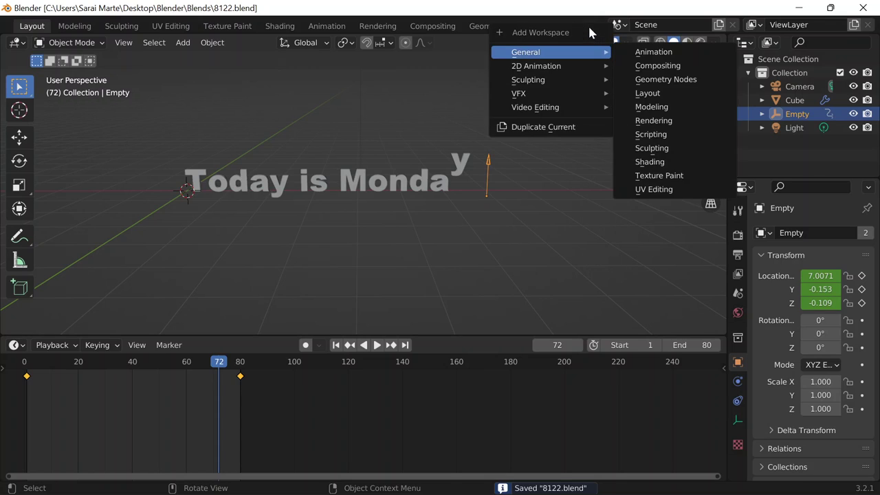
{"action": "mouse_move", "coordinate": [554, 109]}
{"action": "left_click", "coordinate": [626, 119]}
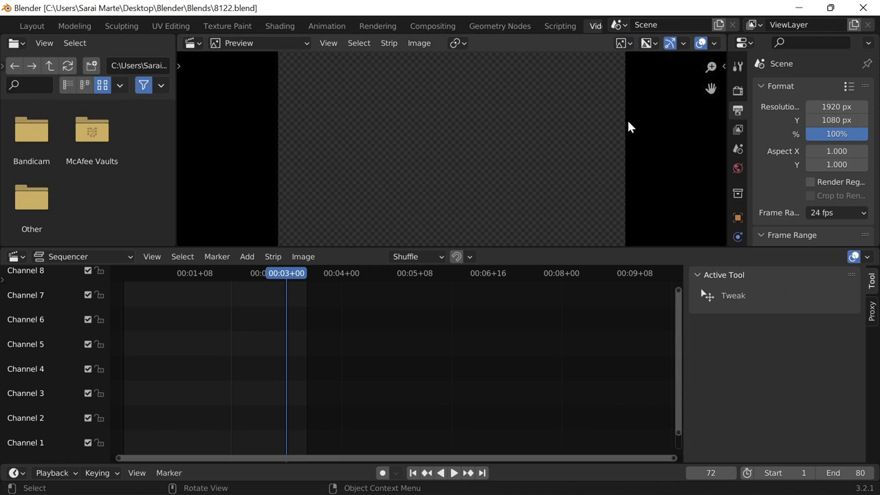
{"action": "left_click_drag", "start_coordinate": [269, 273], "coordinate": [121, 273]}
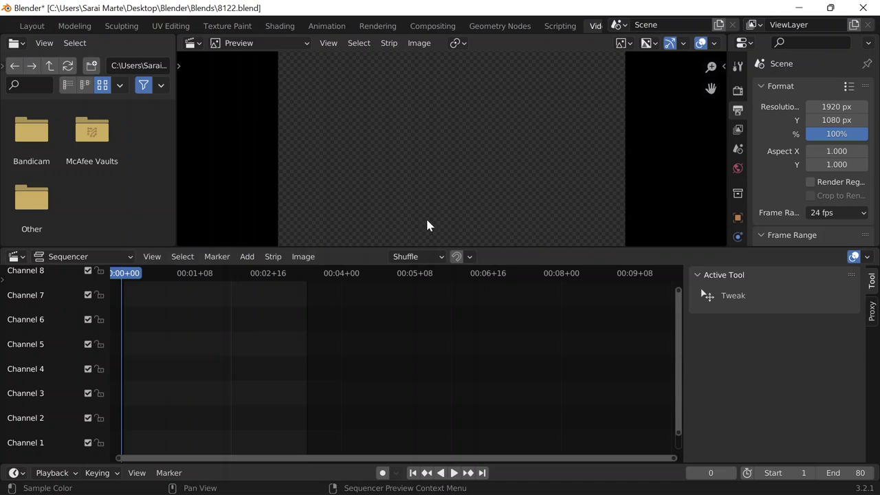
{"action": "scroll", "coordinate": [812, 135], "scroll_direction": "down", "scroll_amount": 2}
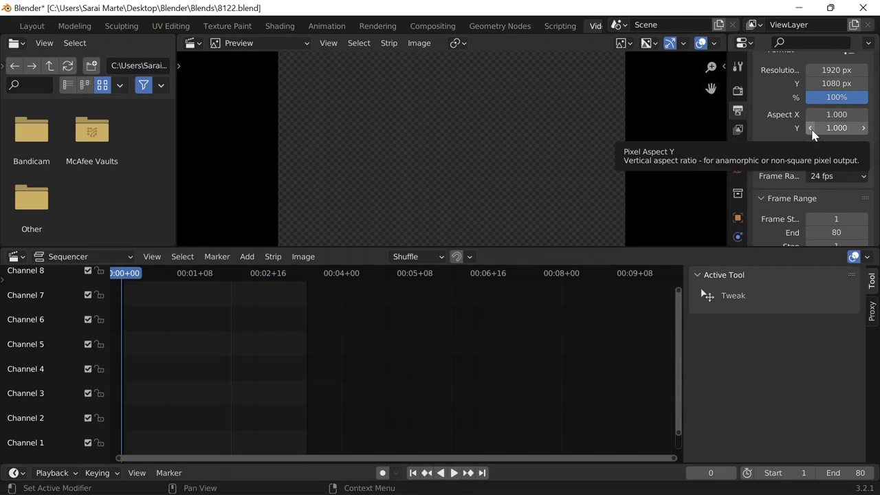
Step: Return to the Layout workspace and look over the output properties, from resolution and frame range to file format
{"action": "left_click", "coordinate": [32, 26]}
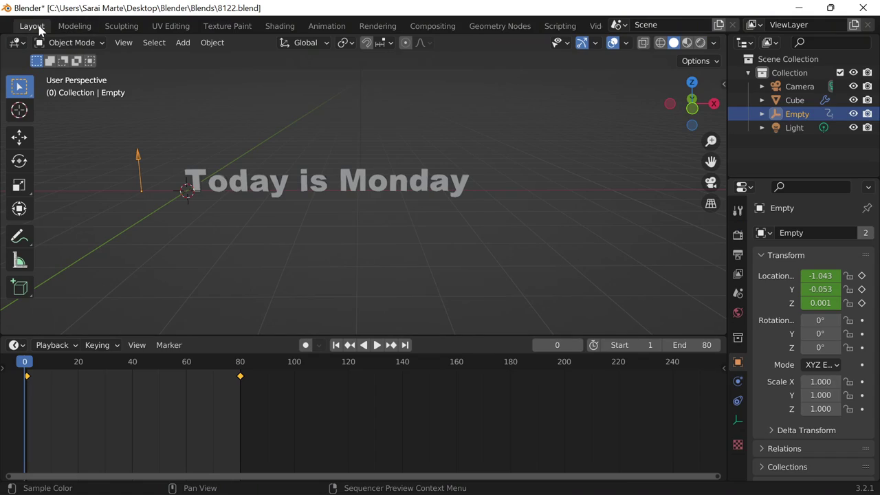
{"action": "left_click", "coordinate": [737, 255]}
{"action": "scroll", "coordinate": [807, 290], "scroll_direction": "down", "scroll_amount": 4}
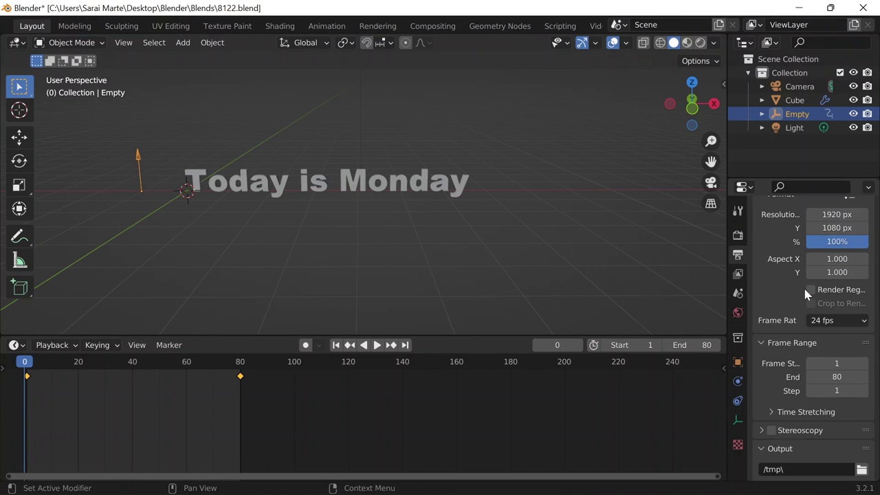
{"action": "scroll", "coordinate": [807, 298], "scroll_direction": "down", "scroll_amount": 3}
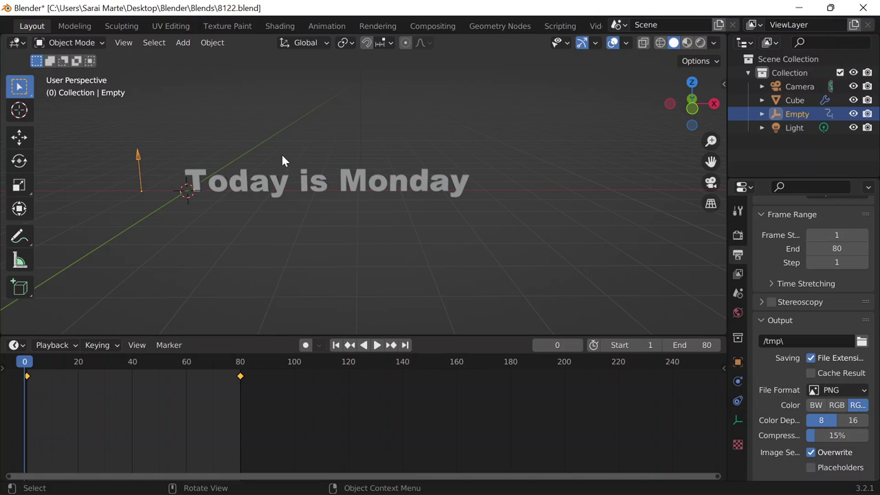
Step: Add a plane mesh at the 3D cursor and scale it up about 3.5 times
{"action": "middle_click_drag", "start_coordinate": [550, 210], "coordinate": [477, 224]}
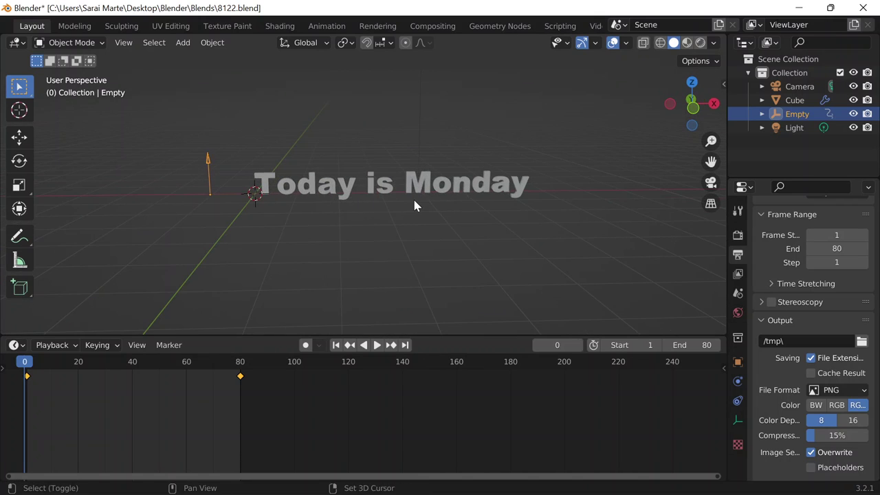
{"action": "key", "text": "shift+a"}
{"action": "mouse_move", "coordinate": [373, 199]}
{"action": "left_click", "coordinate": [467, 199]}
{"action": "key", "text": "s"}
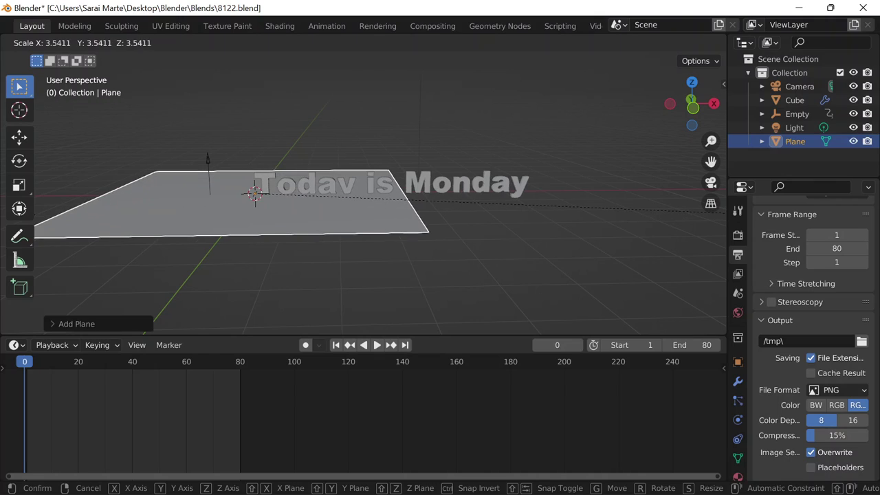
{"action": "left_click", "coordinate": [163, 220]}
Step: Move the plane about 4.25 m along the X axis so it sits under the text, and scale it up further
{"action": "key", "text": "g"}
{"action": "key", "text": "x"}
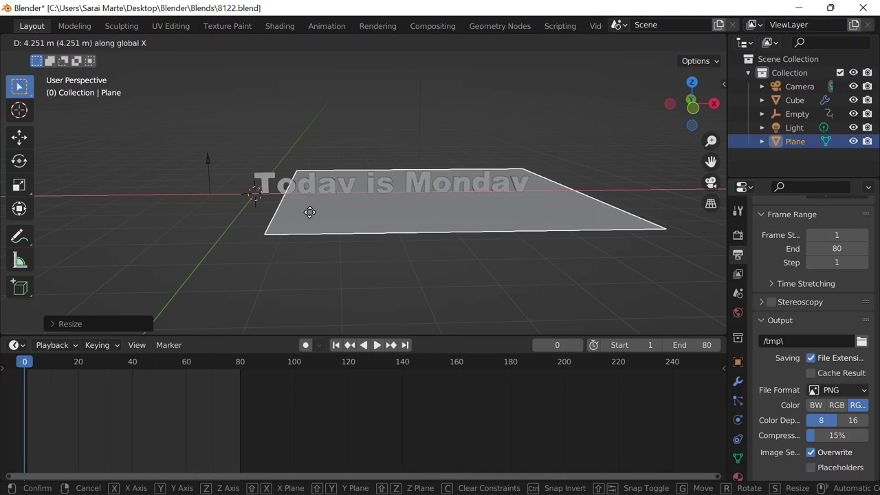
{"action": "left_click", "coordinate": [256, 194]}
{"action": "key", "text": "s"}
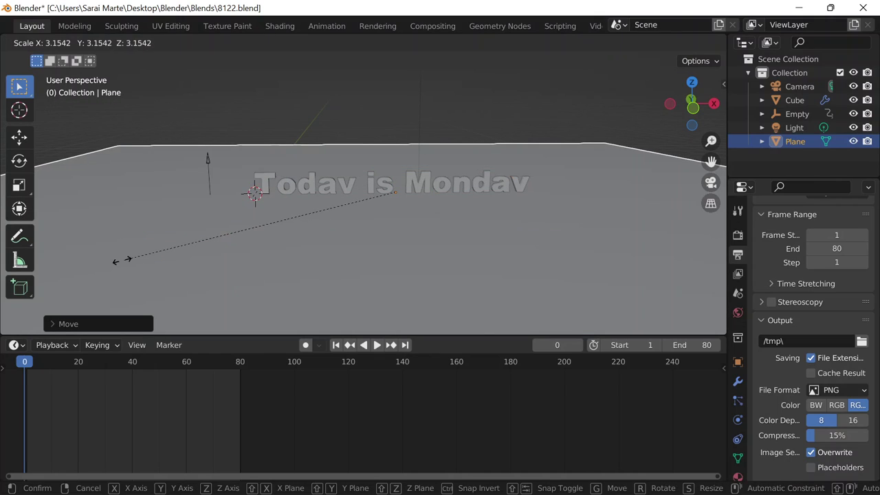
{"action": "left_click", "coordinate": [251, 227]}
Step: Lower the plane about 0.3 m along the Z axis so it lies beneath the letters
{"action": "key", "text": "g"}
{"action": "key", "text": "z"}
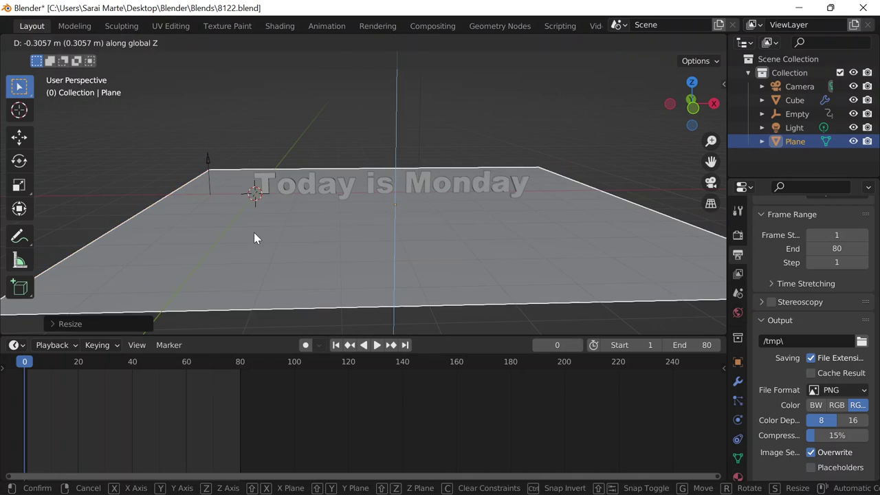
{"action": "left_click", "coordinate": [254, 232]}
Step: Extrude the plane's rear edge about 6.5 m up along the Z axis to form a back wall
{"action": "key", "text": "Tab"}
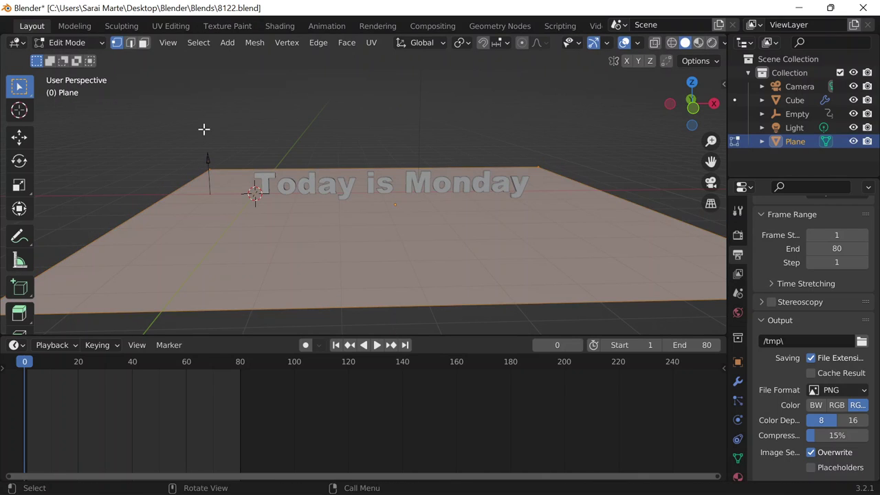
{"action": "key", "text": "2"}
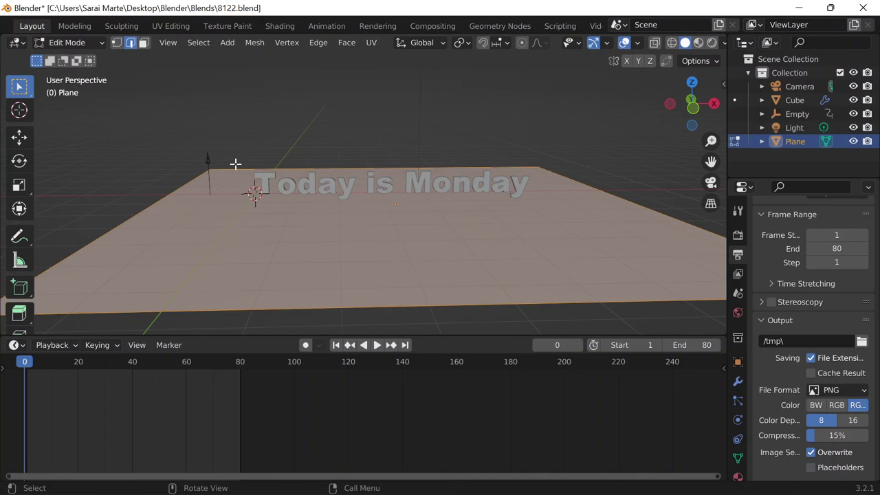
{"action": "left_click", "coordinate": [235, 166]}
{"action": "key", "text": "e"}
{"action": "key", "text": "z"}
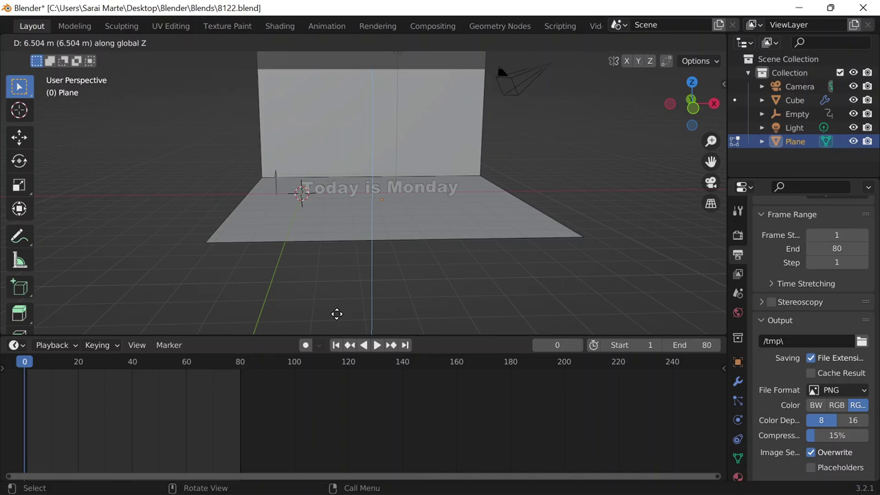
{"action": "left_click", "coordinate": [337, 314]}
{"action": "middle_click_drag", "start_coordinate": [442, 255], "coordinate": [384, 354]}
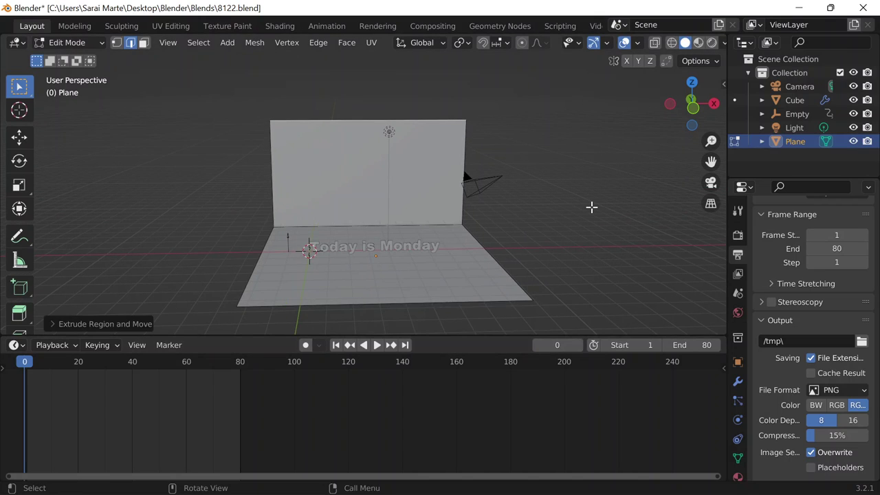
{"action": "key", "text": "Tab"}
Step: Reposition the joined floor and back wall so the text stands on the floor in front of the wall
{"action": "middle_click_drag", "start_coordinate": [591, 206], "coordinate": [414, 264]}
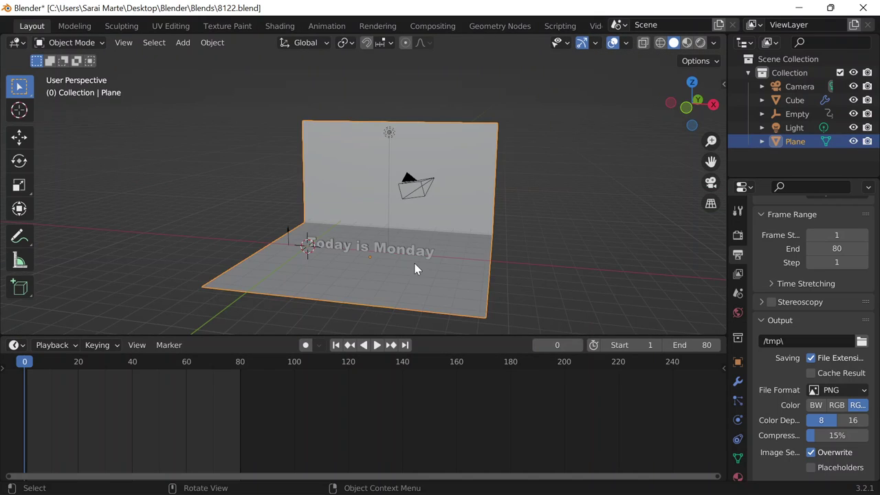
{"action": "key", "text": "g"}
{"action": "left_click", "coordinate": [423, 264]}
{"action": "scroll", "coordinate": [424, 259], "scroll_direction": "up", "scroll_amount": 2}
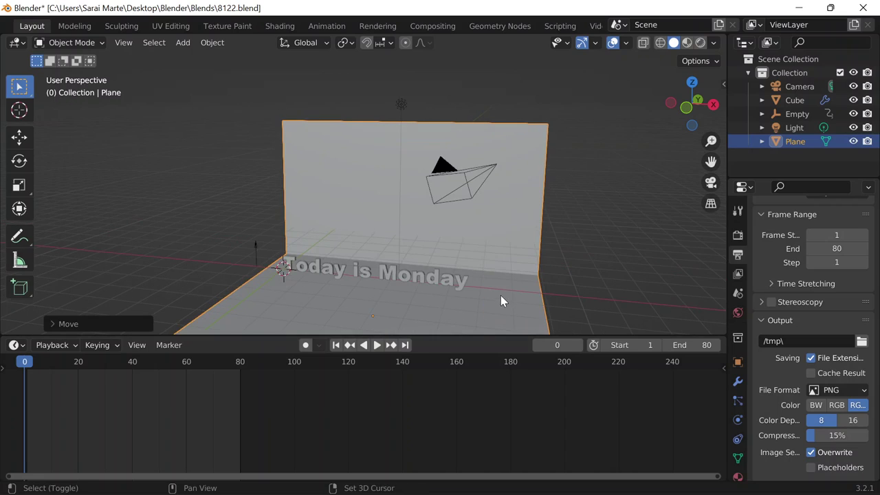
{"action": "middle_click_drag", "start_coordinate": [500, 254], "coordinate": [415, 260], "text": "ctrl"}
{"action": "key", "text": "g"}
{"action": "left_click", "coordinate": [499, 214]}
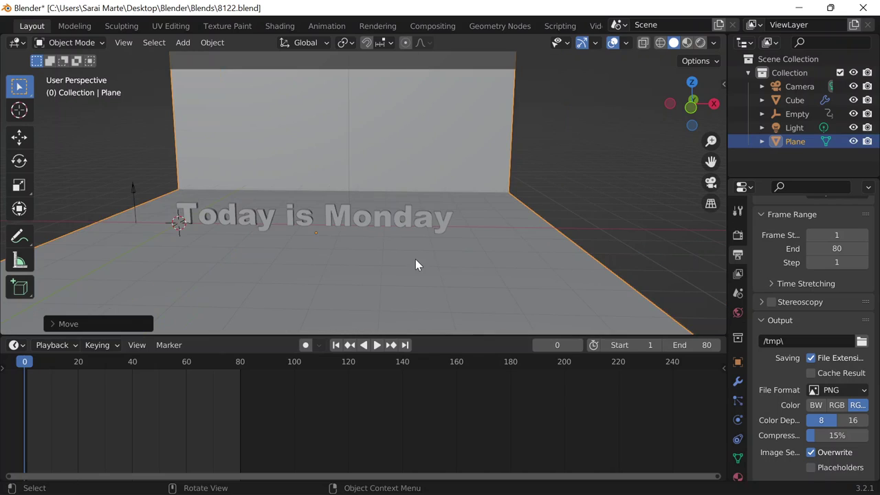
Step: Align the camera to a near-frontal view of the text and its backdrop, and check the framing
{"action": "key", "text": "grave"}
{"action": "left_click", "coordinate": [265, 142]}
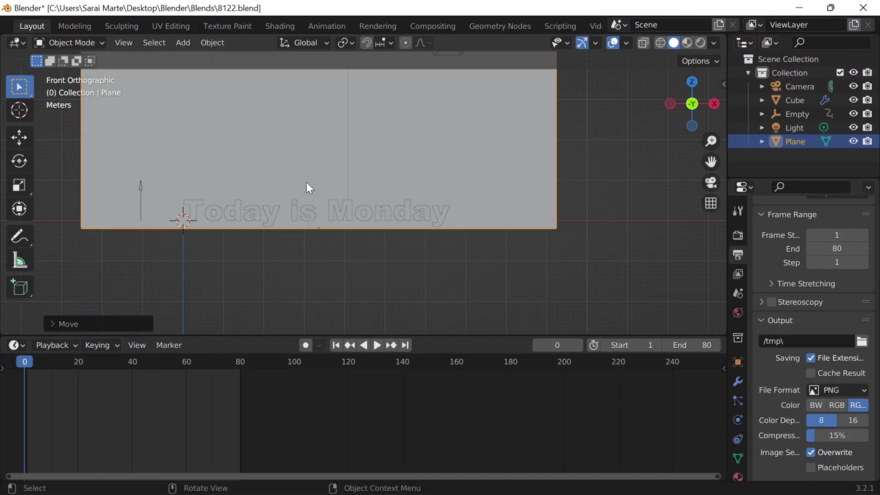
{"action": "key", "text": "KP_0"}
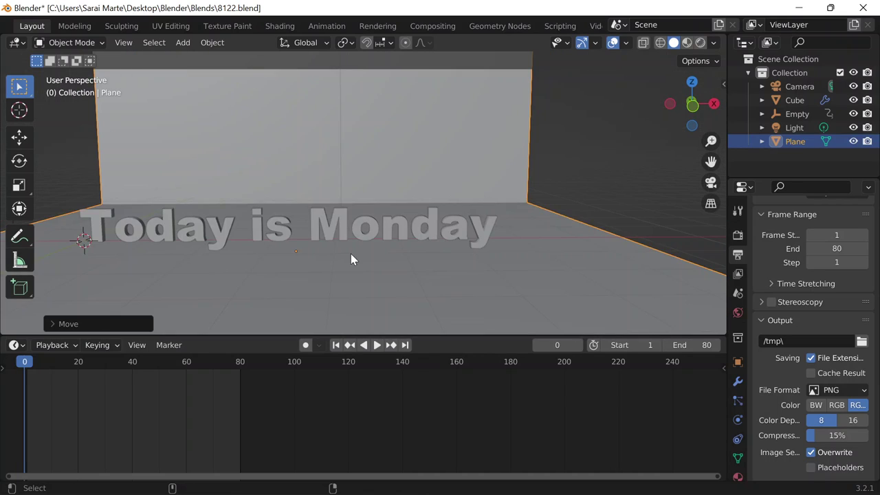
{"action": "middle_click_drag", "start_coordinate": [386, 270], "coordinate": [386, 269]}
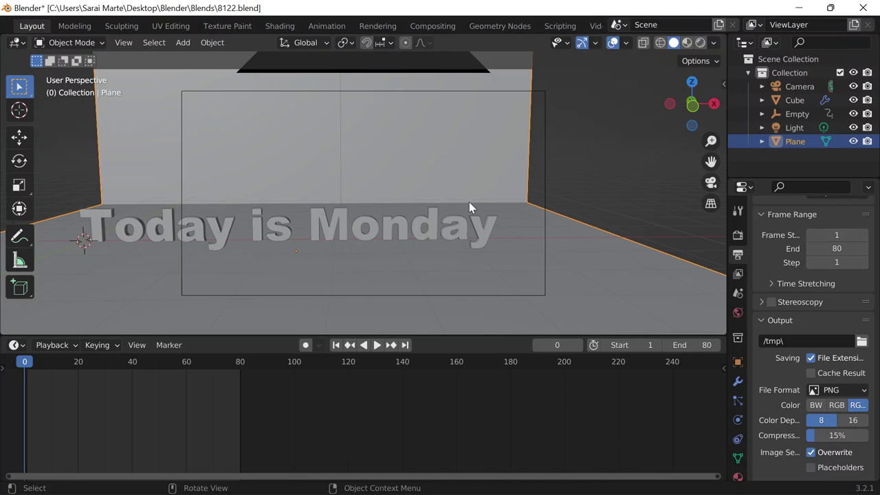
{"action": "key", "text": "KP_0"}
{"action": "mouse_move", "coordinate": [445, 212]}
{"action": "middle_mouse_down"}
{"action": "mouse_move", "coordinate": [434, 231]}
{"action": "mouse_move", "coordinate": [448, 226]}
{"action": "middle_mouse_up"}
{"action": "scroll", "coordinate": [430, 228], "scroll_direction": "down", "scroll_amount": 3}
{"action": "key", "text": "KP_0"}
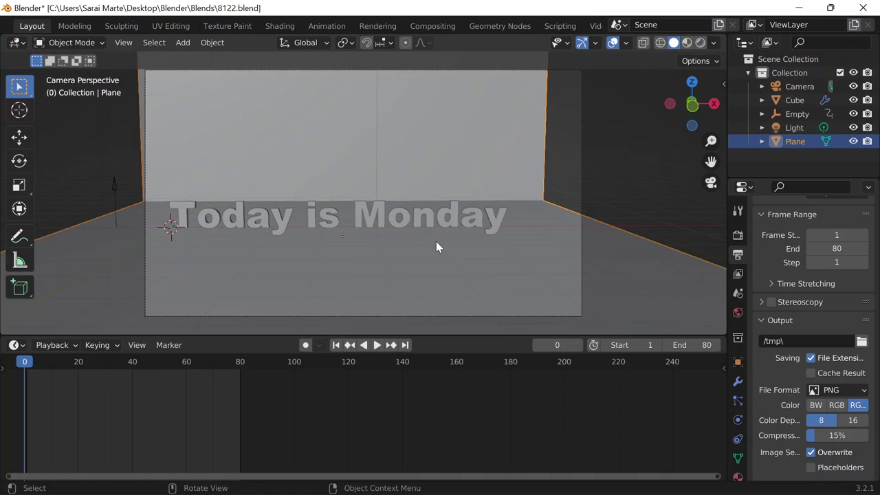
{"action": "scroll", "coordinate": [332, 218], "scroll_direction": "up", "scroll_amount": 3}
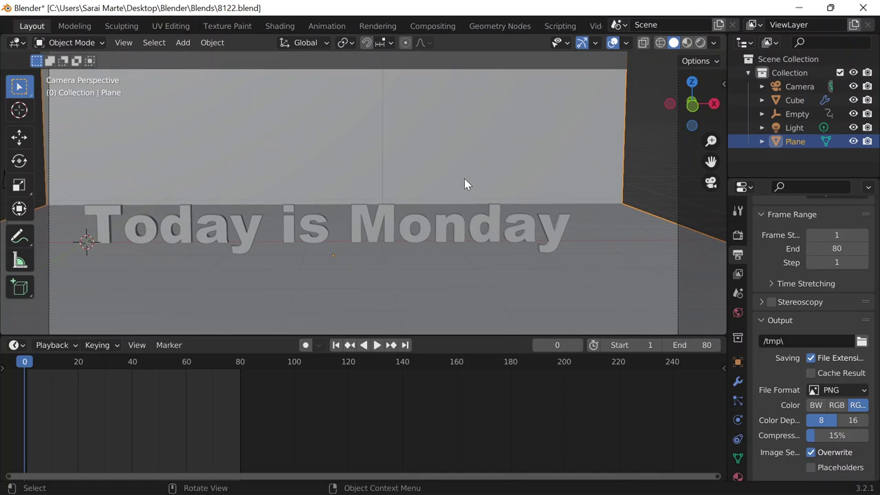
Step: Realign the camera to a straighter, closer frontal view that fits the whole text, and show the full camera frame
{"action": "middle_click_drag", "start_coordinate": [465, 183], "coordinate": [476, 179]}
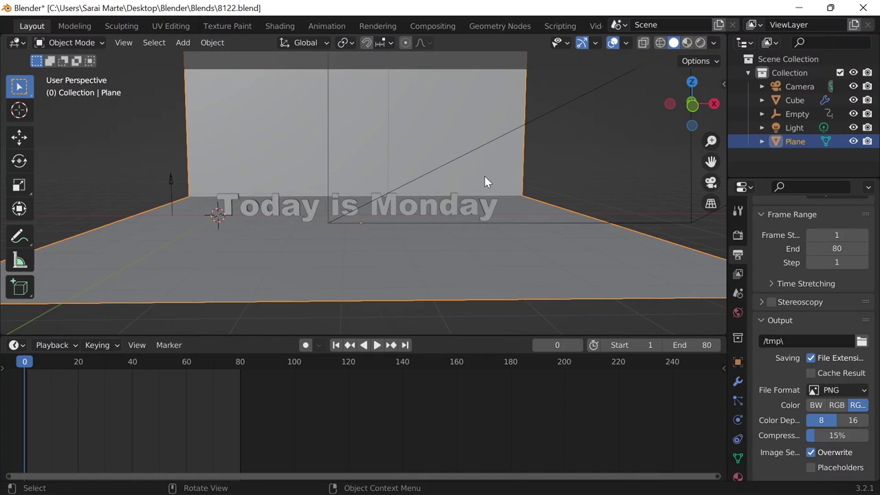
{"action": "key", "text": "grave"}
{"action": "left_click", "coordinate": [389, 133]}
{"action": "middle_click_drag", "start_coordinate": [391, 165], "coordinate": [391, 178]}
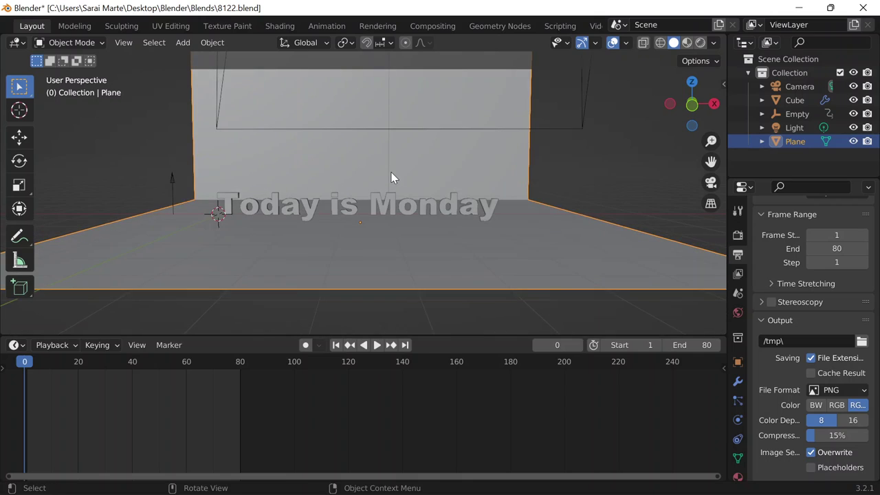
{"action": "scroll", "coordinate": [391, 178], "scroll_direction": "up", "scroll_amount": 5}
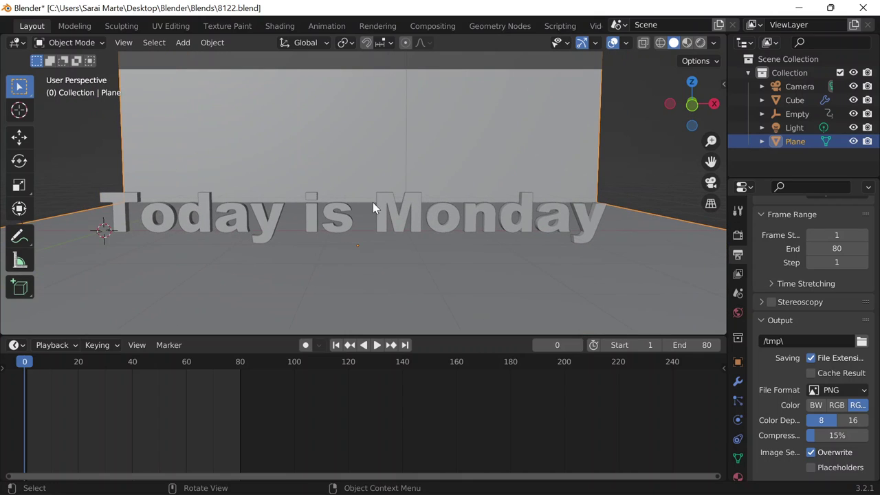
{"action": "key", "text": "KP_0"}
{"action": "key", "text": "KP_0"}
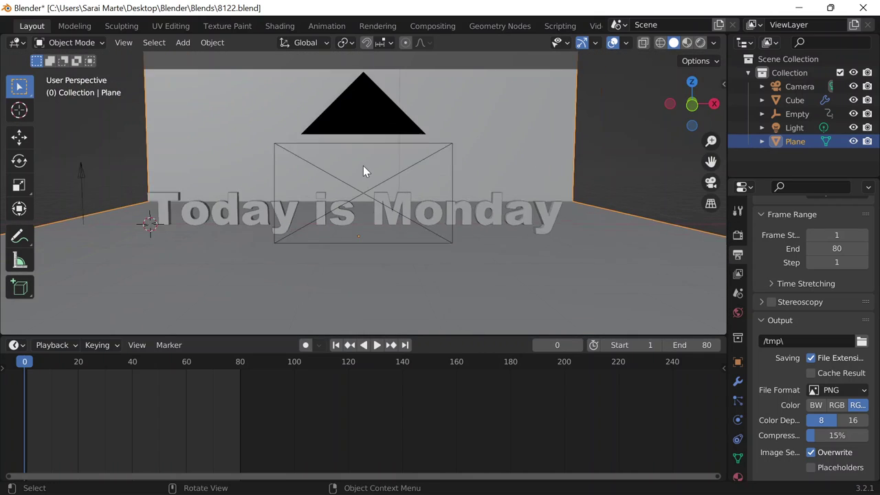
{"action": "key", "text": "KP_0"}
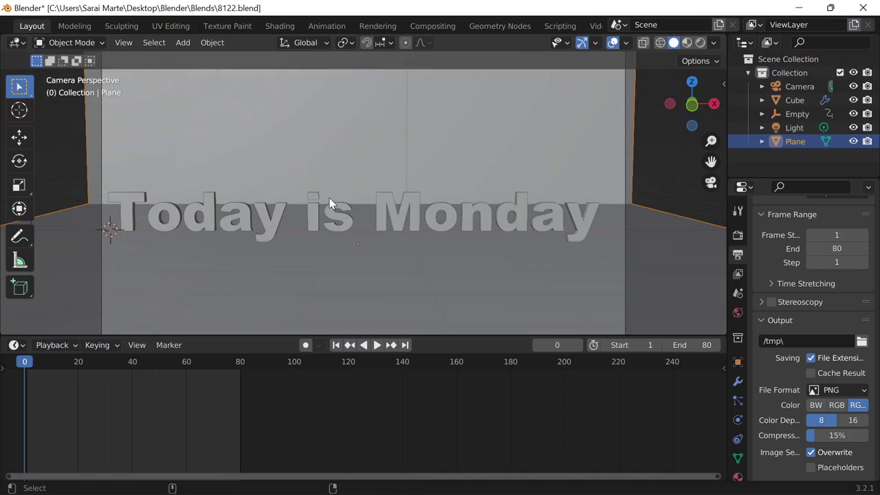
{"action": "key", "text": "Home"}
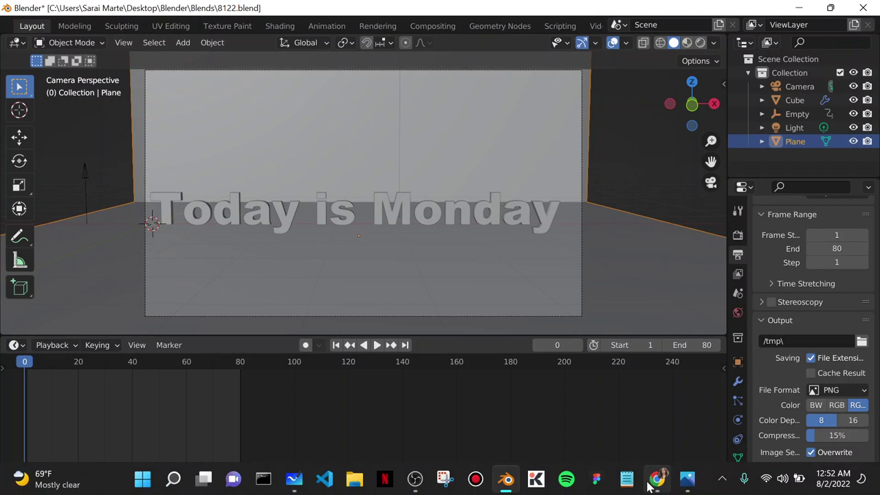
Step: Save the blend file
{"action": "left_click", "coordinate": [656, 479]}
{"action": "left_click", "coordinate": [801, 11]}
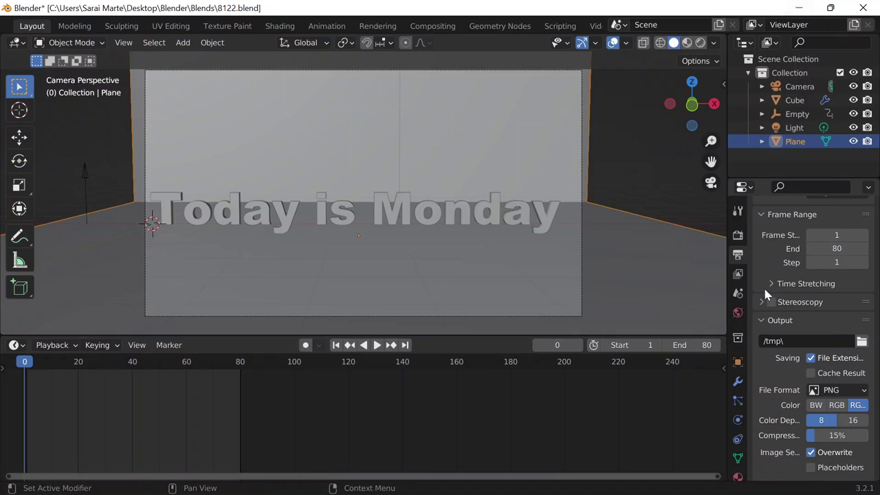
{"action": "key", "text": "ctrl+s"}
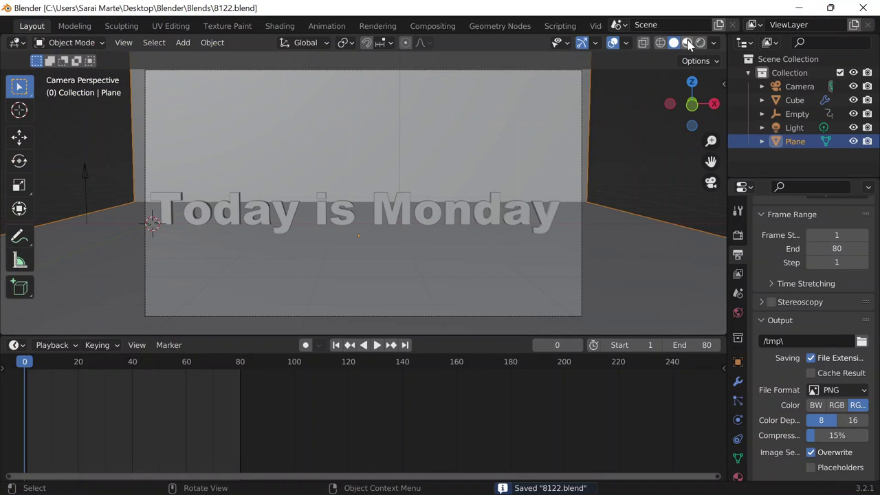
Step: Show the viewport in material preview and add a new material to the plane
{"action": "left_click", "coordinate": [686, 42]}
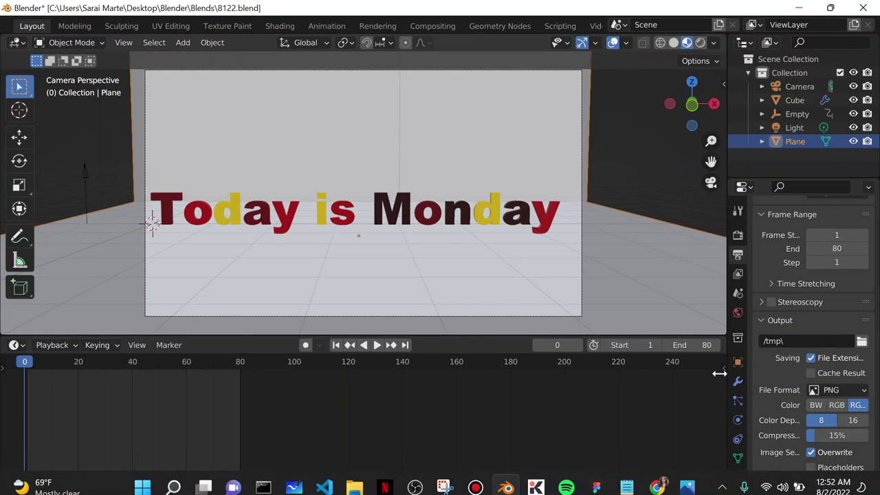
{"action": "left_click", "coordinate": [739, 474]}
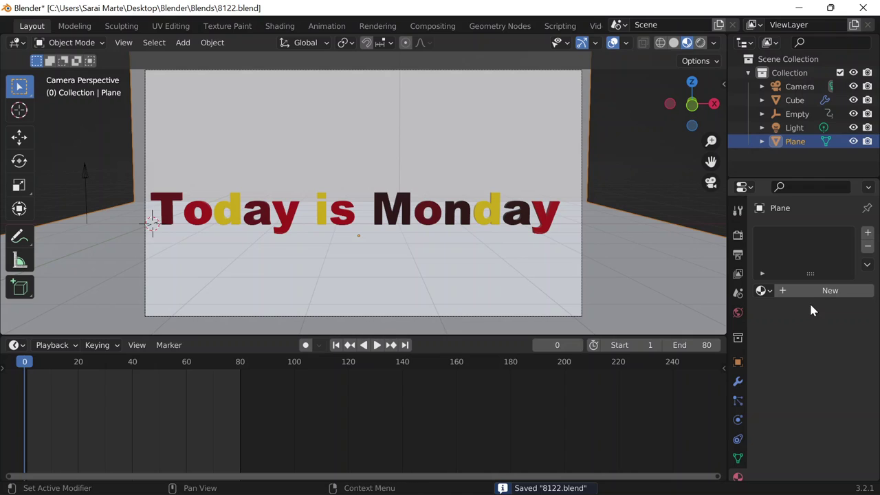
Step: Switch to Coolors in Chrome, change the F3F3F3 swatch to the gray shade 8F8F8F and copy its hex code
{"action": "left_click", "coordinate": [657, 484]}
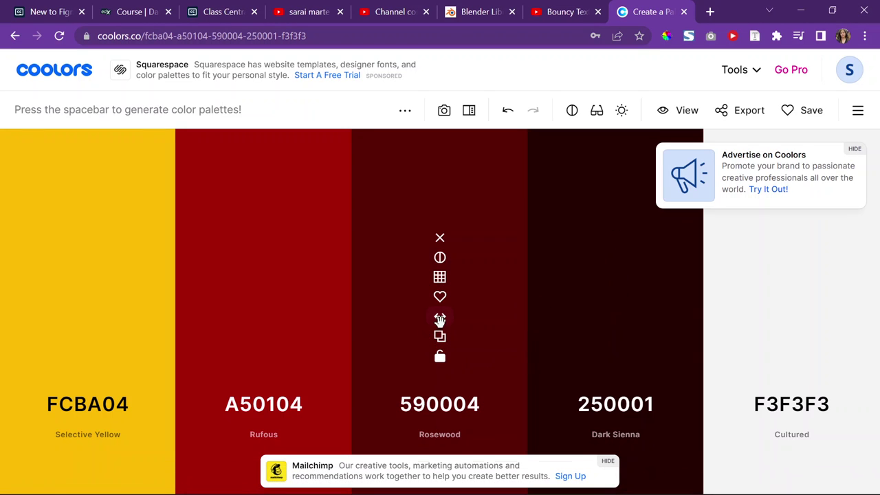
{"action": "left_click_drag", "start_coordinate": [728, 10], "coordinate": [588, 6]}
{"action": "left_click", "coordinate": [791, 278]}
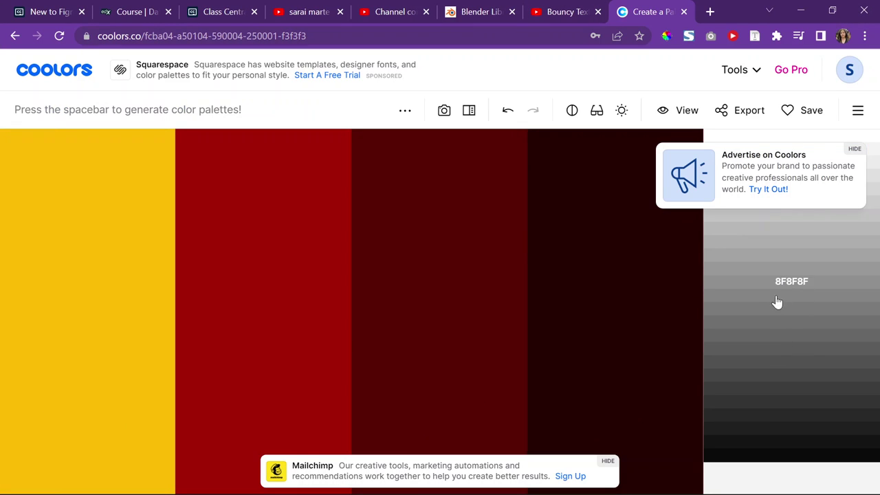
{"action": "left_click", "coordinate": [777, 302]}
{"action": "left_click", "coordinate": [792, 336]}
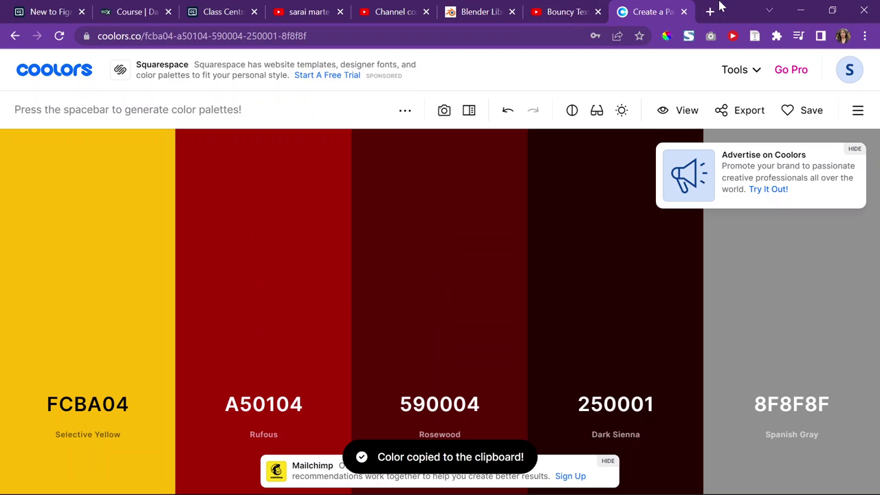
{"action": "left_click_drag", "start_coordinate": [719, 7], "coordinate": [545, 2]}
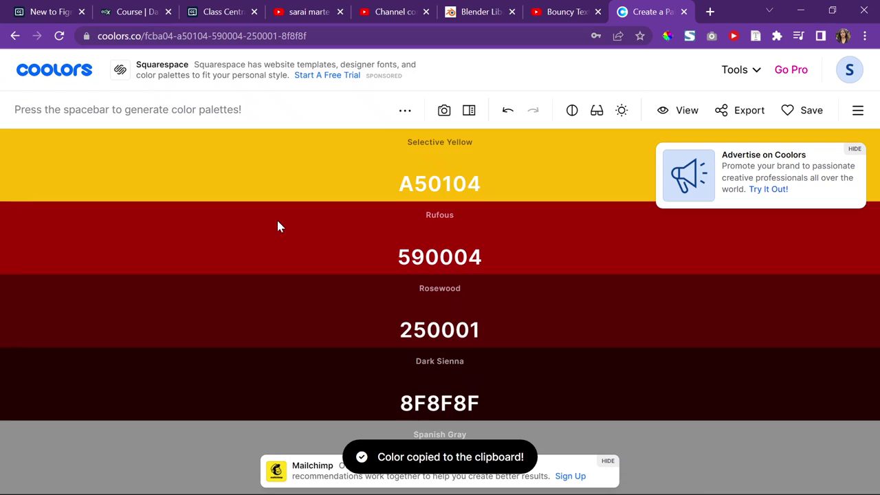
Step: Generate new random palettes in Coolors and copy the Prussian Blue hex code 102B3F
{"action": "key", "text": "space"}
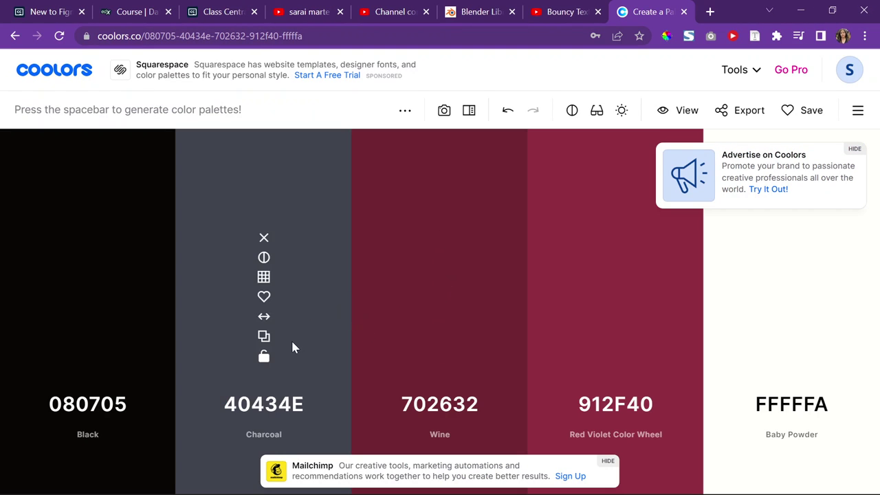
{"action": "key", "text": "c"}
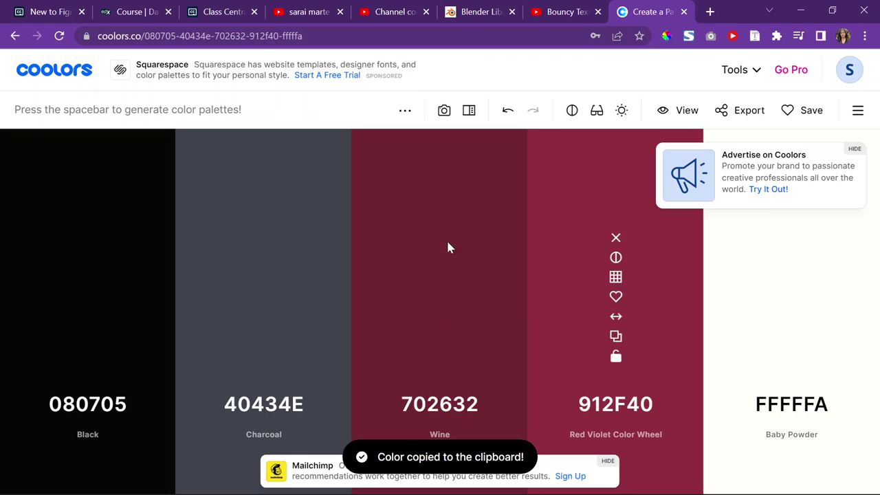
{"action": "key", "text": "space"}
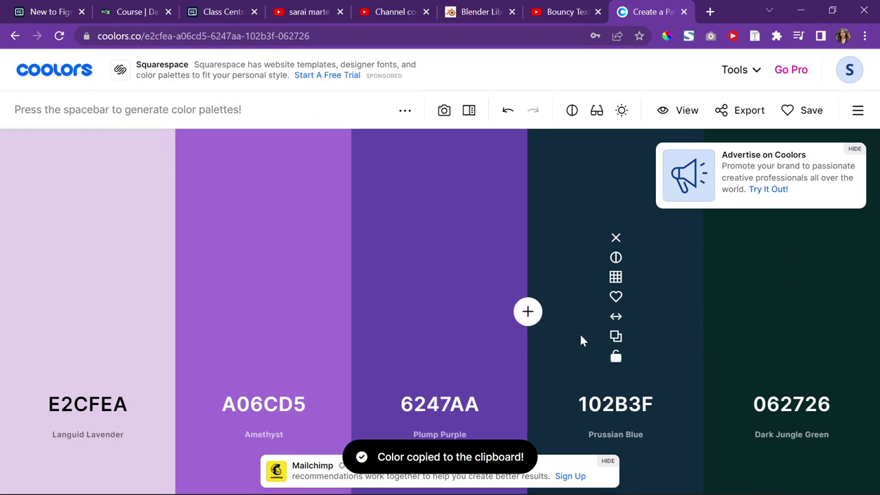
{"action": "left_click", "coordinate": [615, 336]}
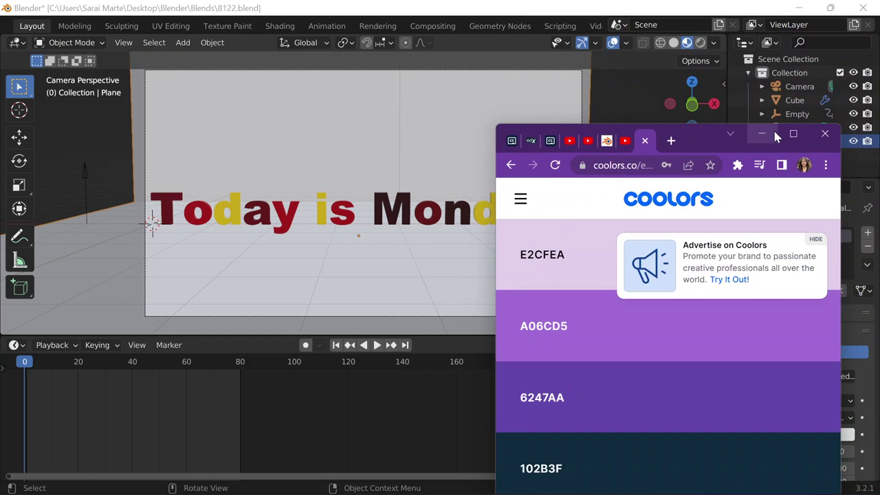
Step: Return to Blender and set the base color of the plane's material to hex 102B3F
{"action": "left_click", "coordinate": [763, 131]}
{"action": "left_click", "coordinate": [833, 434]}
{"action": "left_click", "coordinate": [826, 375]}
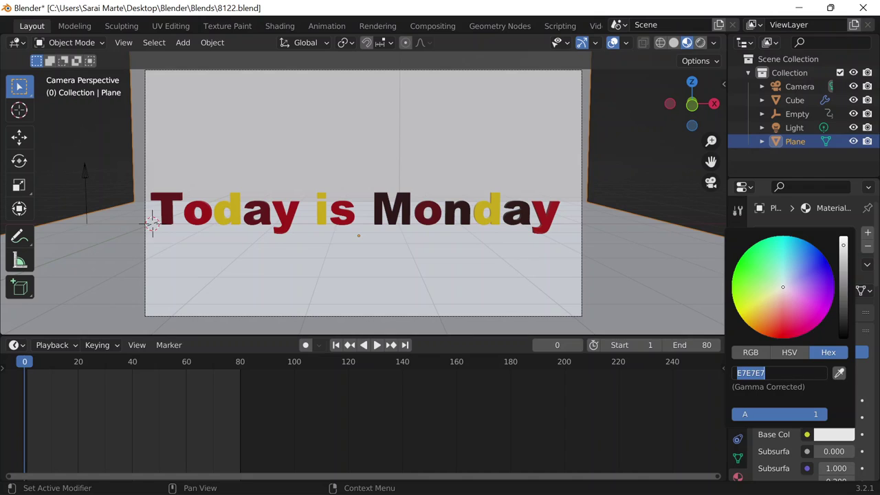
{"action": "key", "text": "ctrl+v"}
{"action": "key", "text": "Return"}
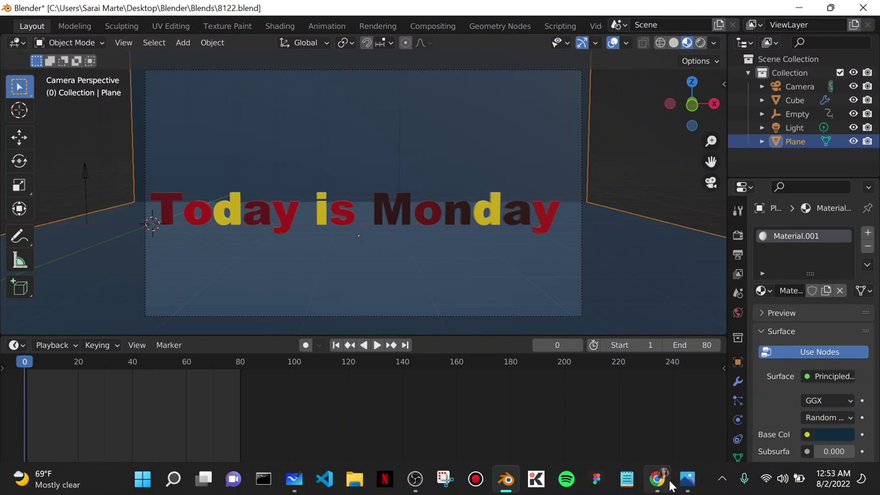
Step: Lighten the base color of the plane's material to hex 184260 and briefly play the animation
{"action": "left_click", "coordinate": [832, 435]}
{"action": "mouse_move", "coordinate": [837, 288]}
{"action": "left_mouse_down"}
{"action": "mouse_move", "coordinate": [839, 250]}
{"action": "mouse_move", "coordinate": [843, 299]}
{"action": "left_mouse_up"}
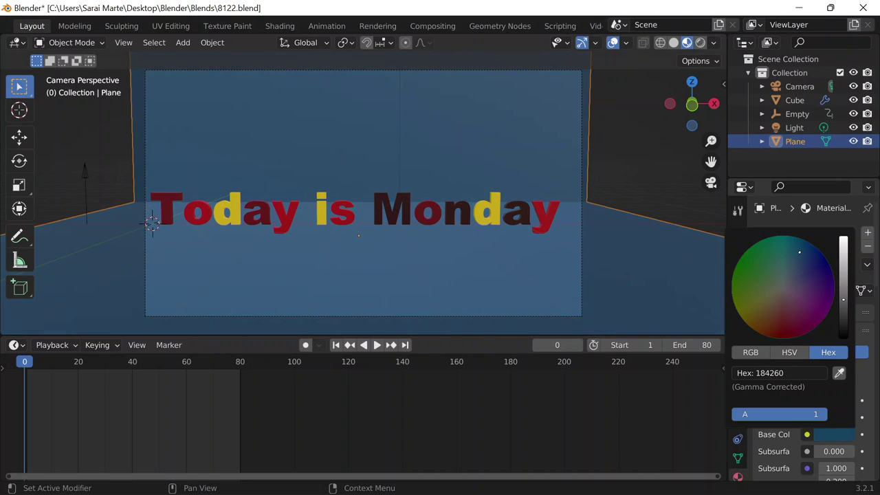
{"action": "left_click", "coordinate": [639, 186]}
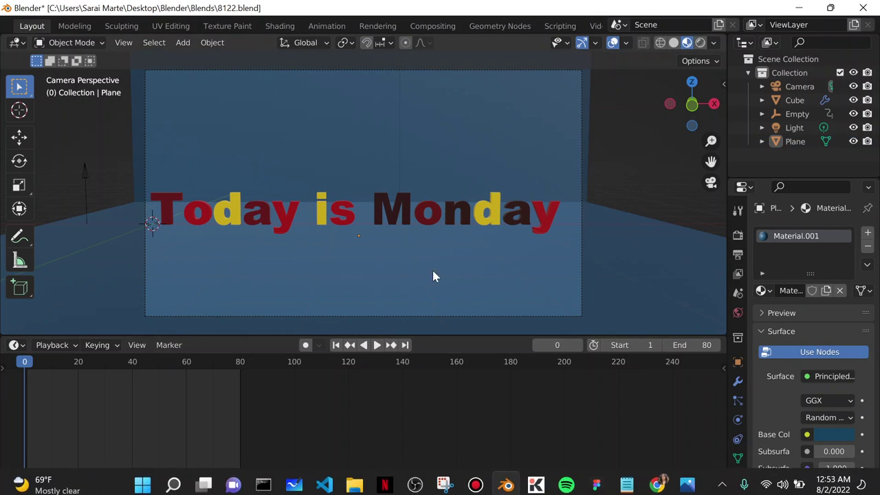
{"action": "left_click", "coordinate": [819, 419]}
{"action": "left_click", "coordinate": [824, 435]}
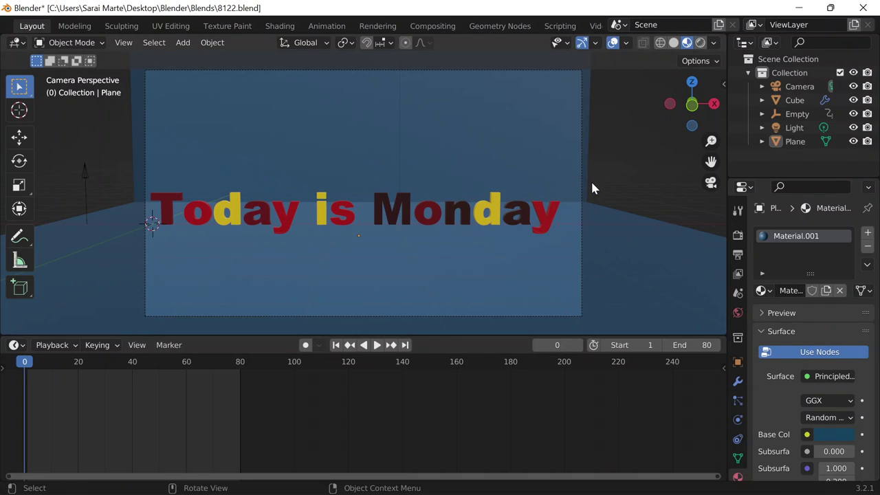
{"action": "key", "text": "space"}
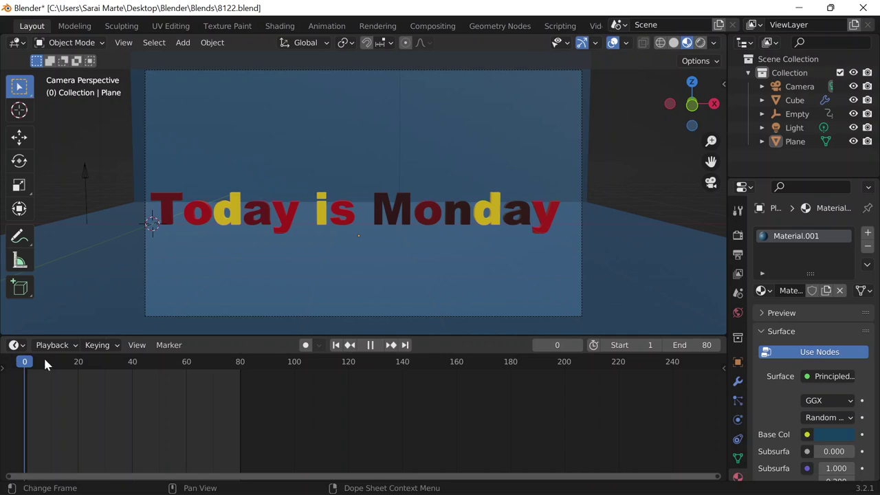
{"action": "key", "text": "Escape"}
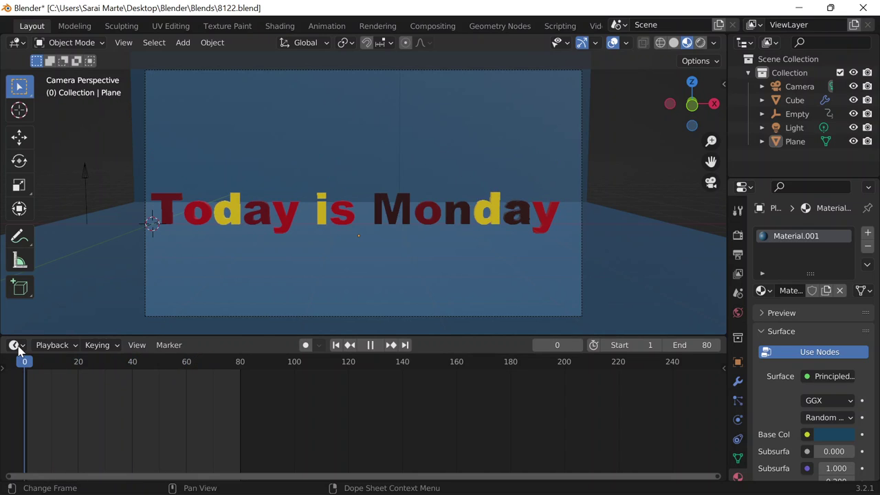
Step: Browse for the render output location, create a folder named animations in Desktop\Blender and open it
{"action": "left_click", "coordinate": [738, 254]}
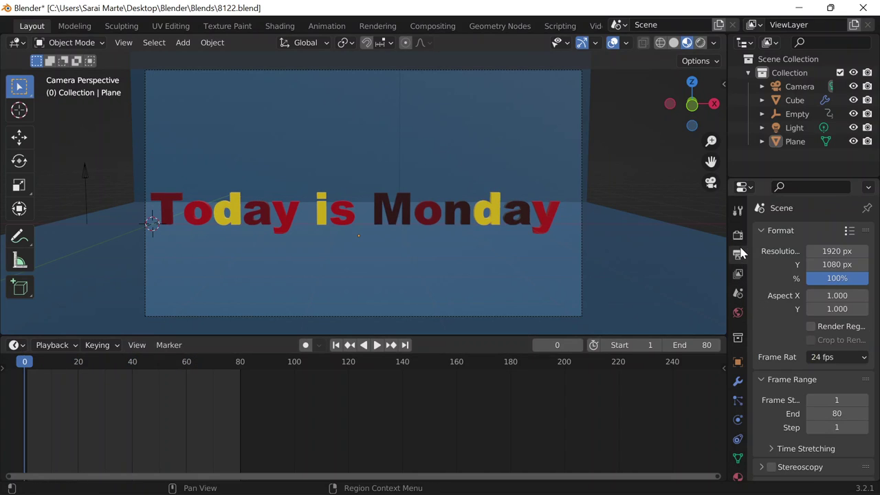
{"action": "scroll", "coordinate": [804, 337], "scroll_direction": "down", "scroll_amount": 8}
{"action": "left_click", "coordinate": [862, 290]}
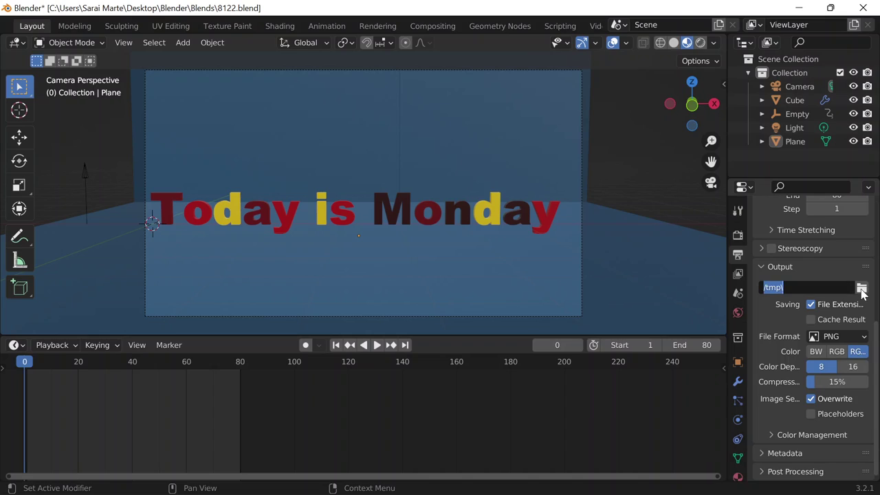
{"action": "left_click", "coordinate": [862, 289]}
{"action": "left_click", "coordinate": [122, 168]}
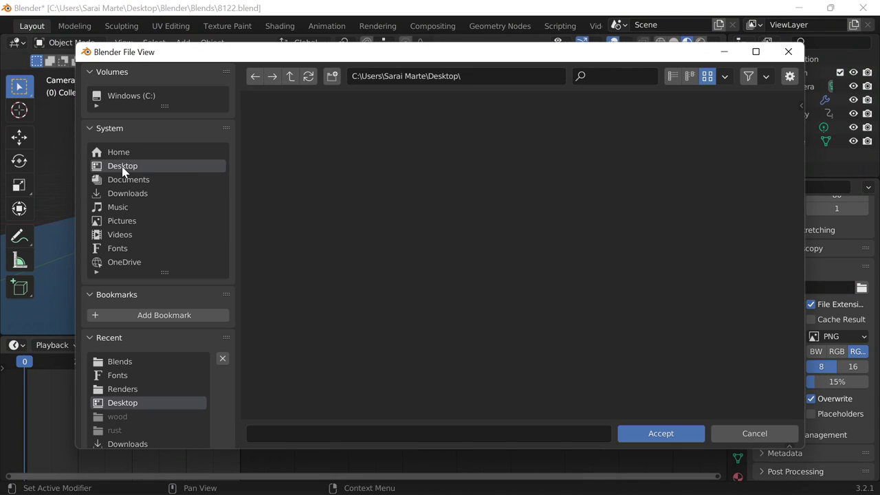
{"action": "double_click", "coordinate": [314, 160]}
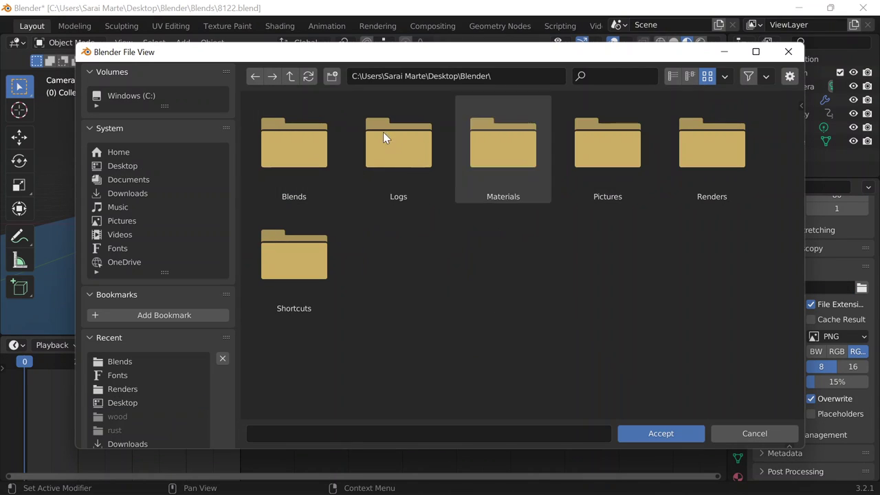
{"action": "left_click", "coordinate": [332, 80]}
{"action": "type", "text": "animatio"}
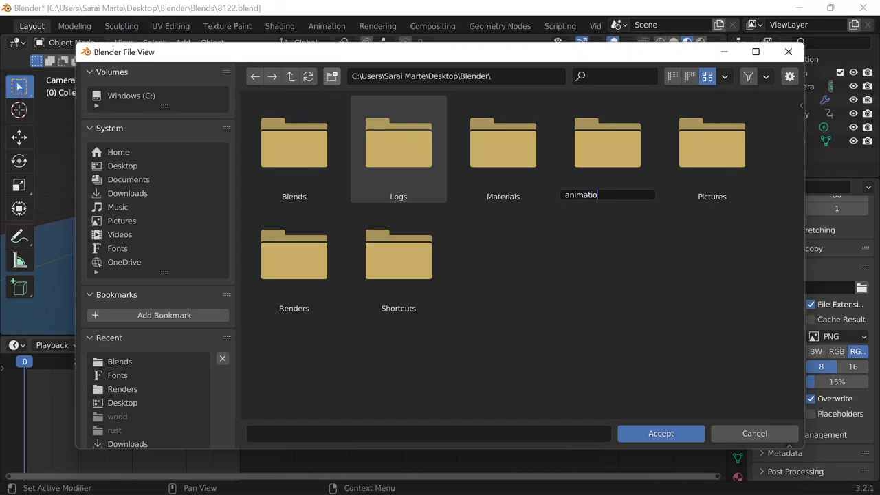
{"action": "type", "text": "ns"}
{"action": "key", "text": "Return"}
{"action": "double_click", "coordinate": [307, 157]}
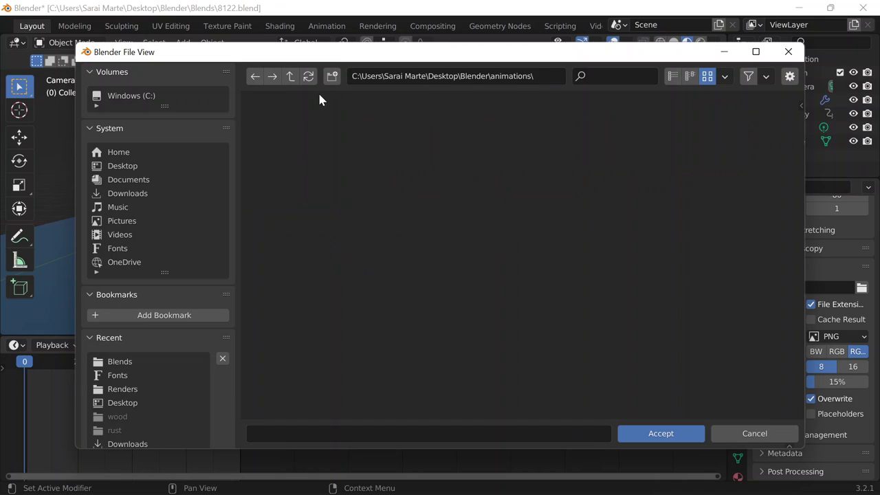
Step: Create a subfolder named 8122mon inside animations and set it as the render output path
{"action": "left_click", "coordinate": [332, 76]}
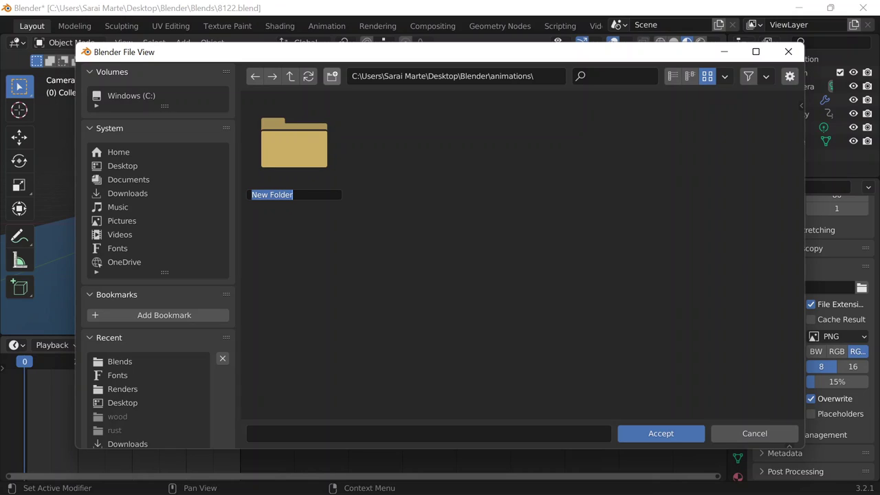
{"action": "type", "text": "8122"}
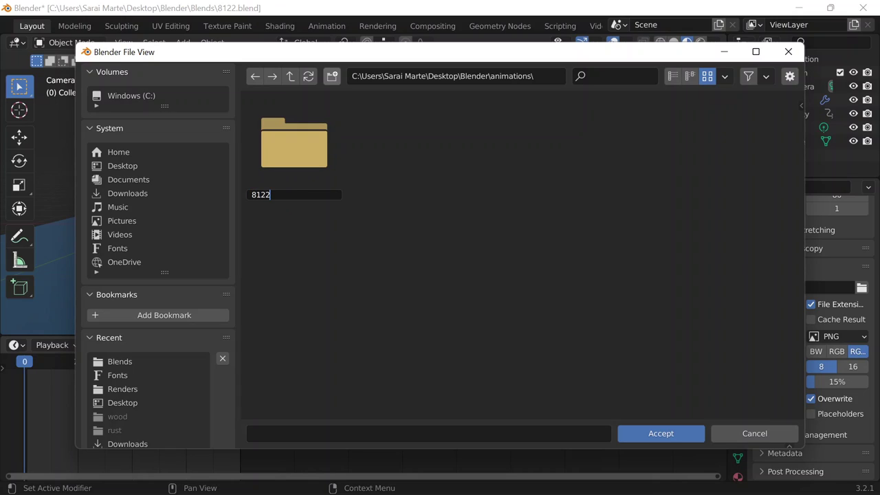
{"action": "type", "text": "mon"}
{"action": "key", "text": "Return"}
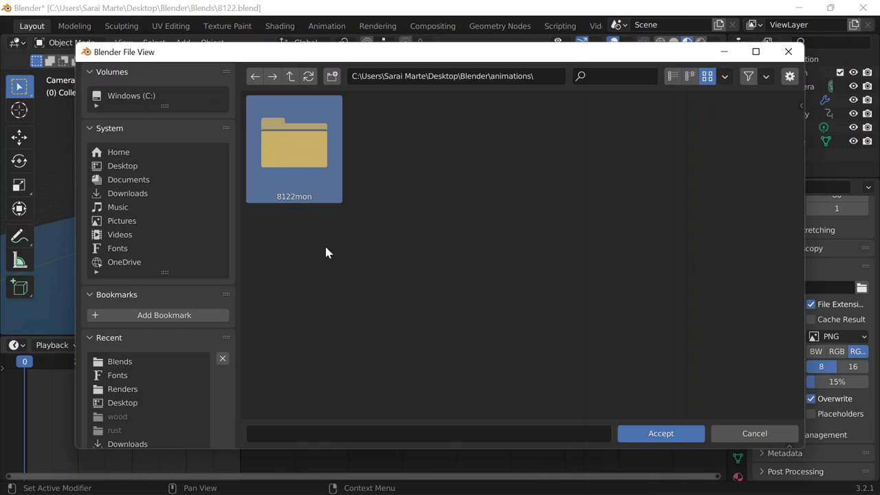
{"action": "double_click", "coordinate": [326, 171]}
{"action": "left_click", "coordinate": [670, 431]}
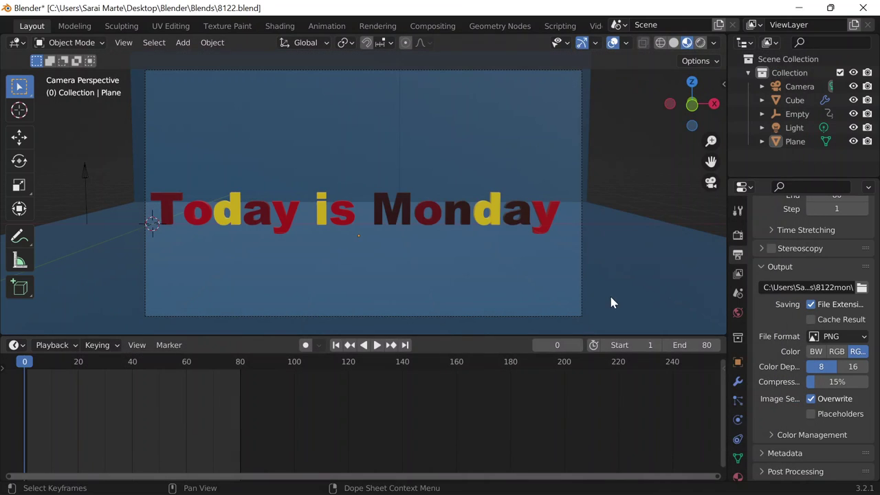
Step: Check the output file formats, keep PNG, start rendering the animation and stop it after the first few frames
{"action": "left_click", "coordinate": [835, 337]}
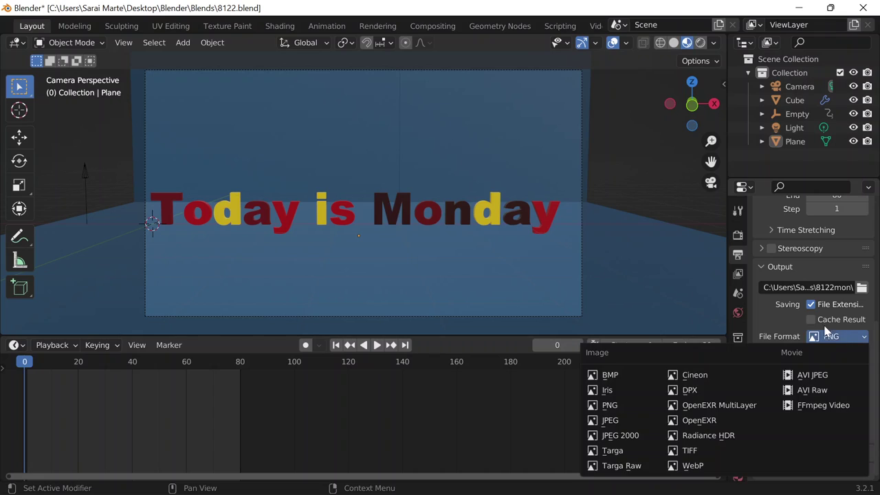
{"action": "left_click", "coordinate": [840, 341]}
{"action": "scroll", "coordinate": [76, 26], "scroll_direction": "up", "scroll_amount": 5}
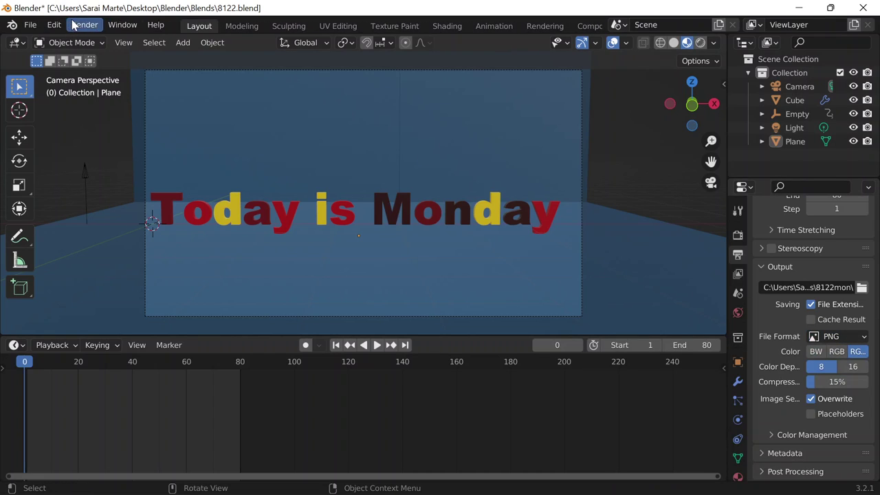
{"action": "left_click", "coordinate": [88, 25]}
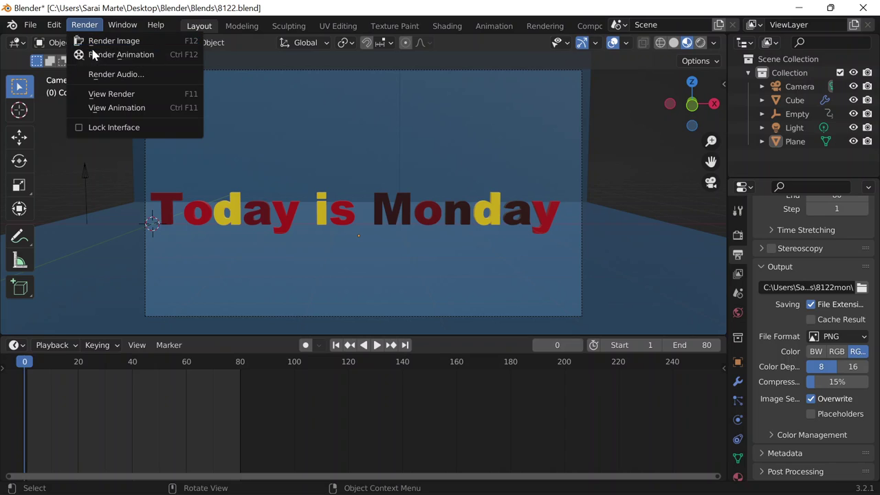
{"action": "left_click", "coordinate": [94, 55]}
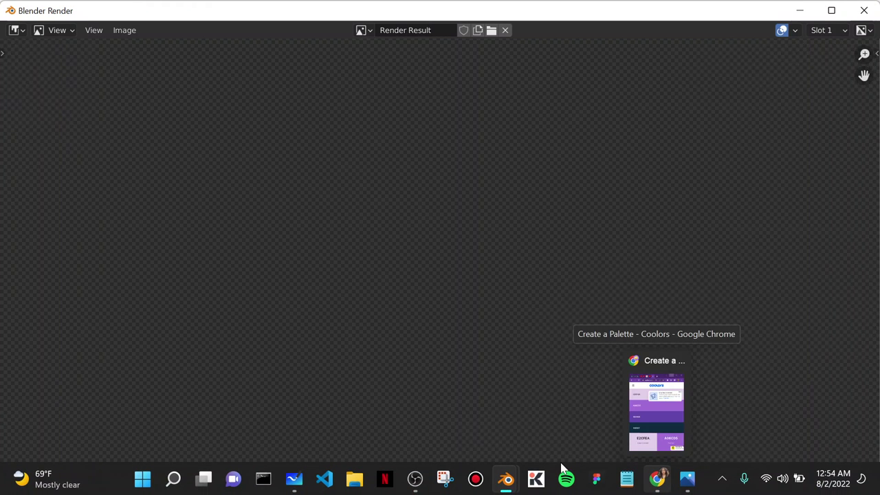
{"action": "mouse_move", "coordinate": [415, 478]}
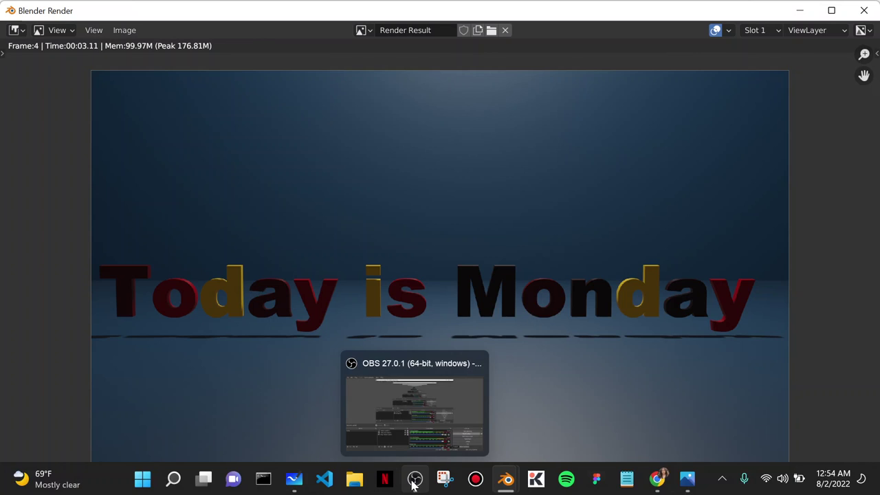
{"action": "left_click", "coordinate": [415, 479]}
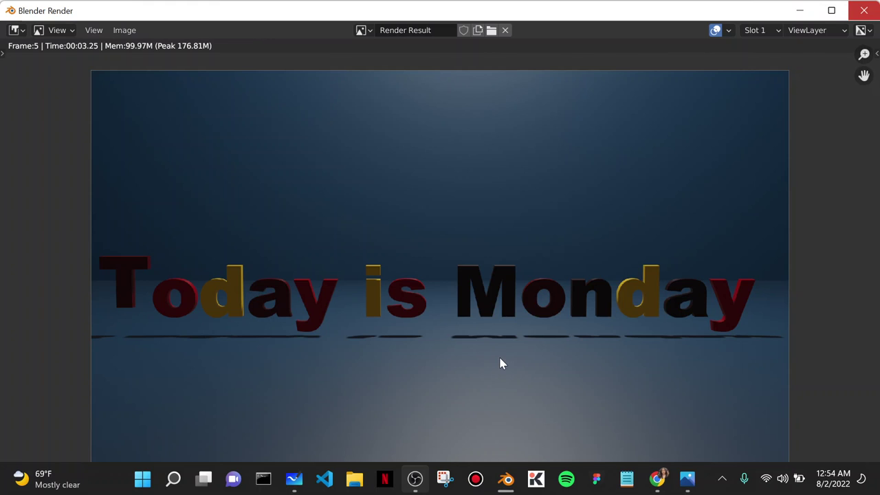
{"action": "key", "text": "Escape"}
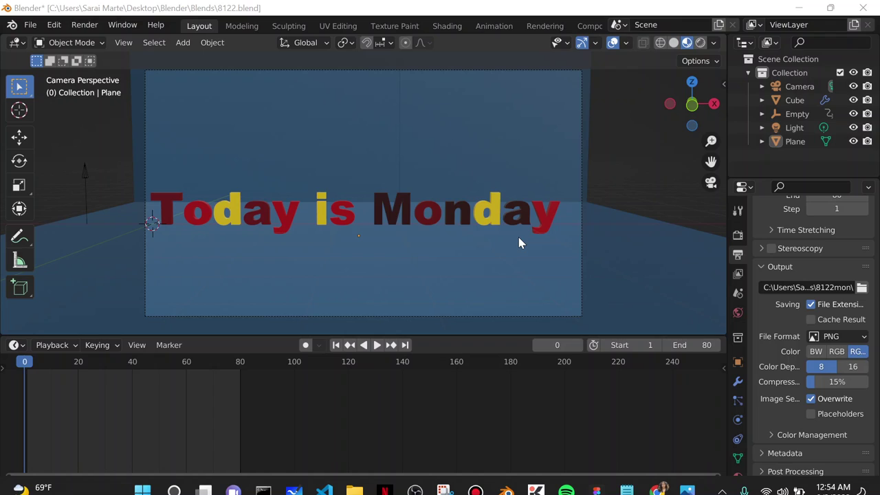
Step: Switch to File Explorer and open the 8122mon folder under Desktop\Blender\animations
{"action": "key", "text": "super+e"}
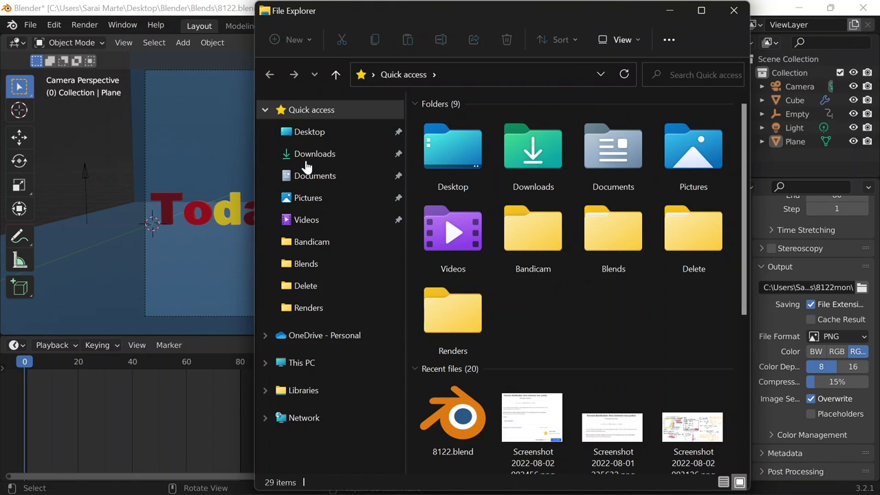
{"action": "left_click", "coordinate": [309, 131]}
{"action": "left_click", "coordinate": [487, 153]}
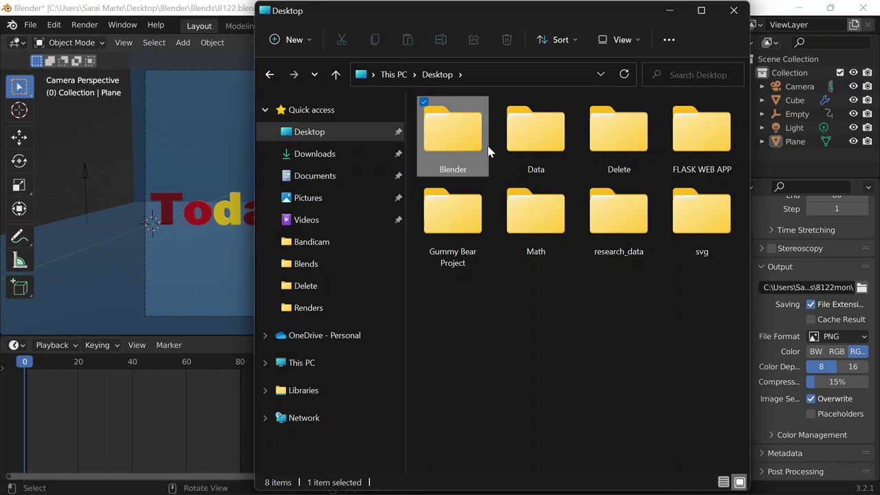
{"action": "double_click", "coordinate": [432, 141]}
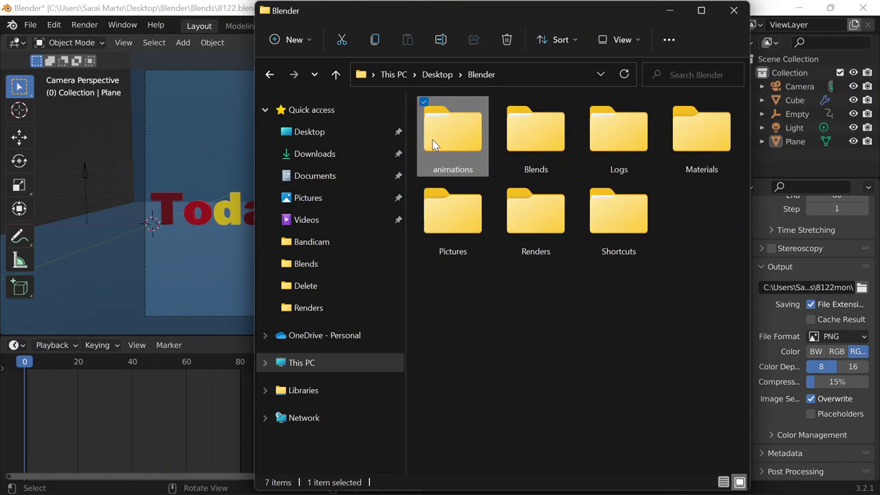
{"action": "double_click", "coordinate": [431, 143]}
{"action": "left_click", "coordinate": [446, 130]}
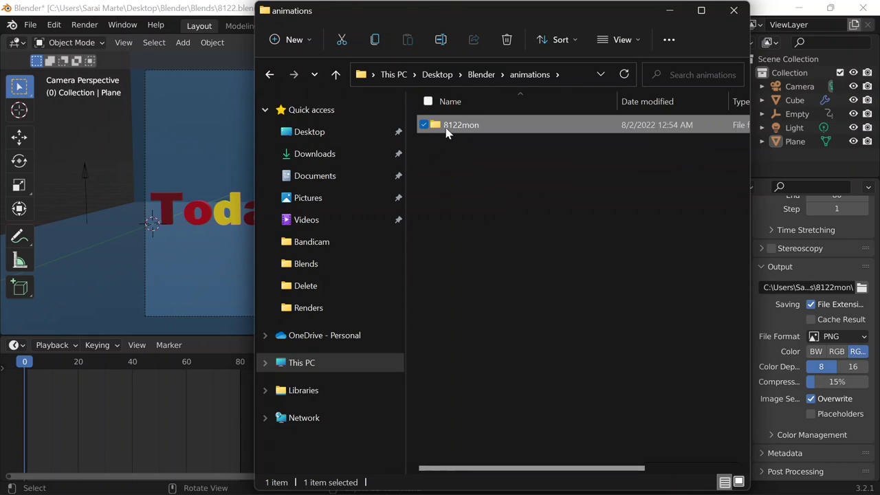
{"action": "double_click", "coordinate": [445, 131]}
Step: Delete all the rendered PNG frames from the 8122mon folder and close File Explorer
{"action": "left_click_drag", "start_coordinate": [659, 261], "coordinate": [412, 93]}
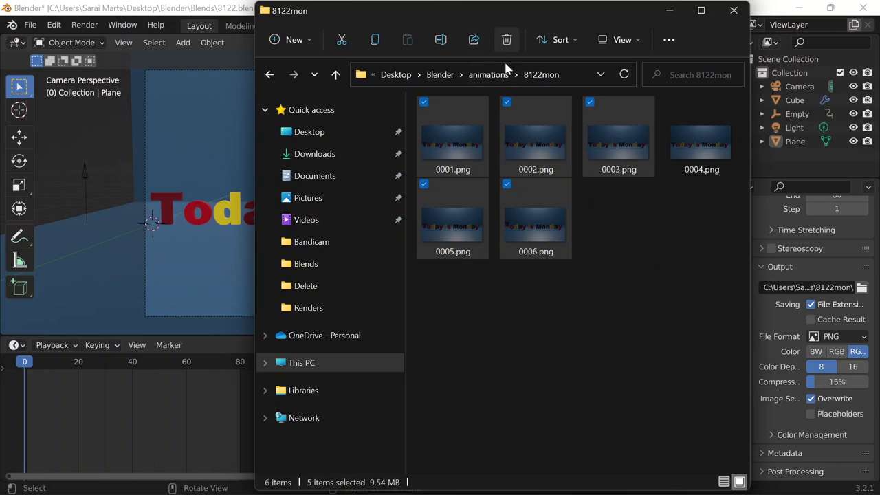
{"action": "left_click", "coordinate": [507, 39]}
{"action": "left_click", "coordinate": [452, 118]}
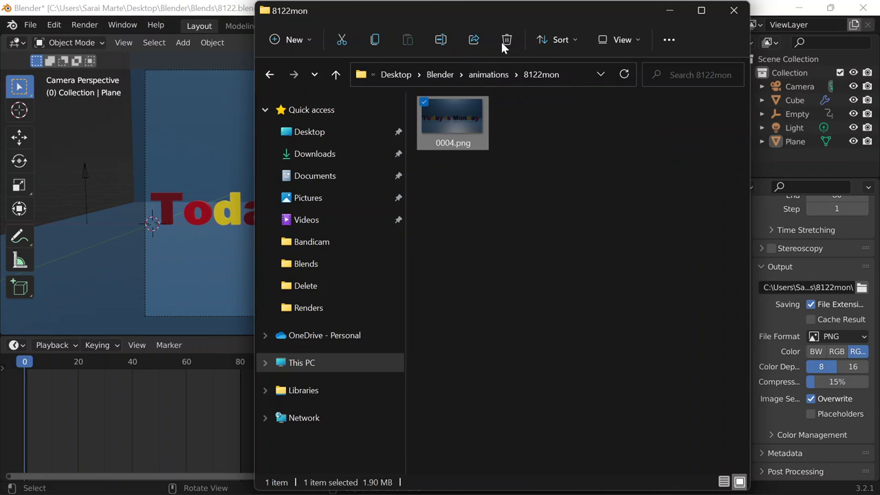
{"action": "left_click", "coordinate": [507, 39]}
{"action": "left_click", "coordinate": [734, 11]}
Step: Select the backdrop plane, turn on snapping and set the snap target to Face
{"action": "scroll", "coordinate": [602, 202], "scroll_direction": "down", "scroll_amount": 2}
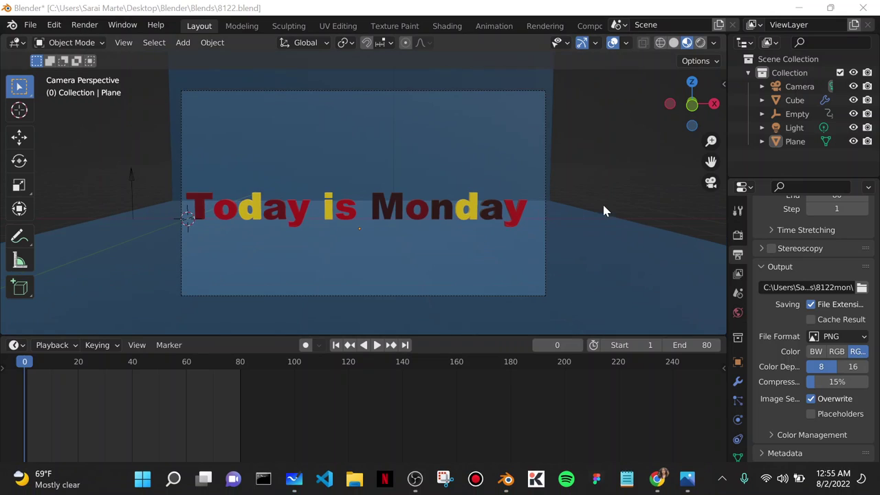
{"action": "middle_click_drag", "start_coordinate": [602, 202], "coordinate": [605, 199]}
{"action": "scroll", "coordinate": [605, 199], "scroll_direction": "down", "scroll_amount": 2}
{"action": "left_click", "coordinate": [385, 247]}
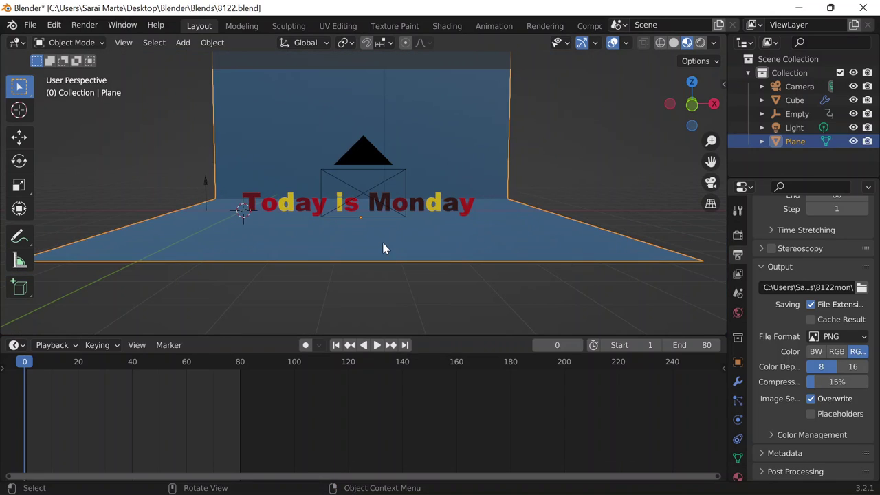
{"action": "scroll", "coordinate": [409, 218], "scroll_direction": "up", "scroll_amount": 2}
{"action": "mouse_move", "coordinate": [557, 239]}
{"action": "middle_mouse_down"}
{"action": "mouse_move", "coordinate": [560, 201]}
{"action": "mouse_move", "coordinate": [562, 223]}
{"action": "middle_mouse_up"}
{"action": "scroll", "coordinate": [357, 207], "scroll_direction": "up", "scroll_amount": 1}
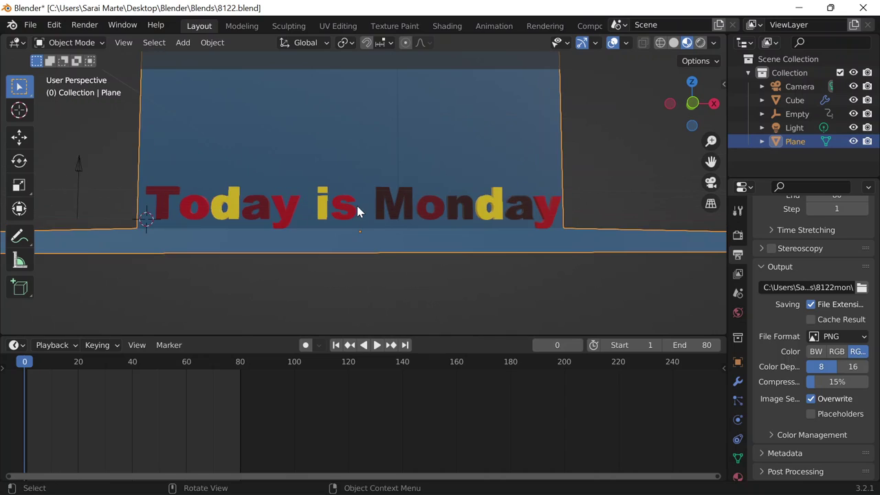
{"action": "scroll", "coordinate": [290, 220], "scroll_direction": "up", "scroll_amount": 2}
{"action": "scroll", "coordinate": [241, 210], "scroll_direction": "down", "scroll_amount": 4}
{"action": "left_click", "coordinate": [365, 44]}
{"action": "left_click", "coordinate": [381, 43]}
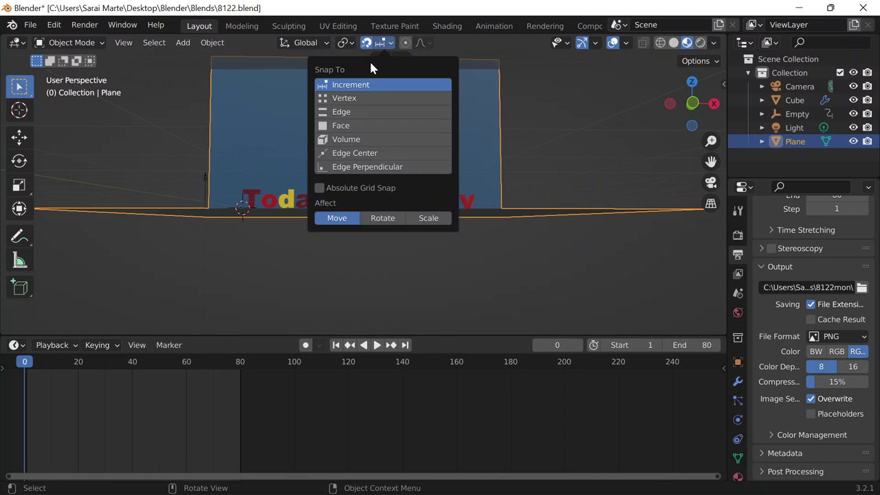
{"action": "left_click", "coordinate": [352, 126]}
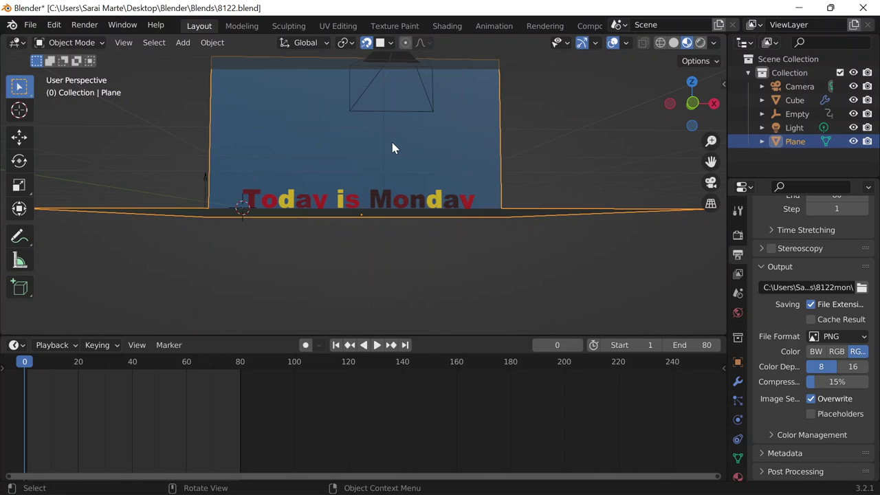
Step: Try moving the backdrop plane along the Z axis with face snapping to place its floor beneath the text
{"action": "middle_click_drag", "start_coordinate": [393, 147], "coordinate": [393, 157]}
{"action": "key", "text": "g"}
{"action": "key", "text": "z"}
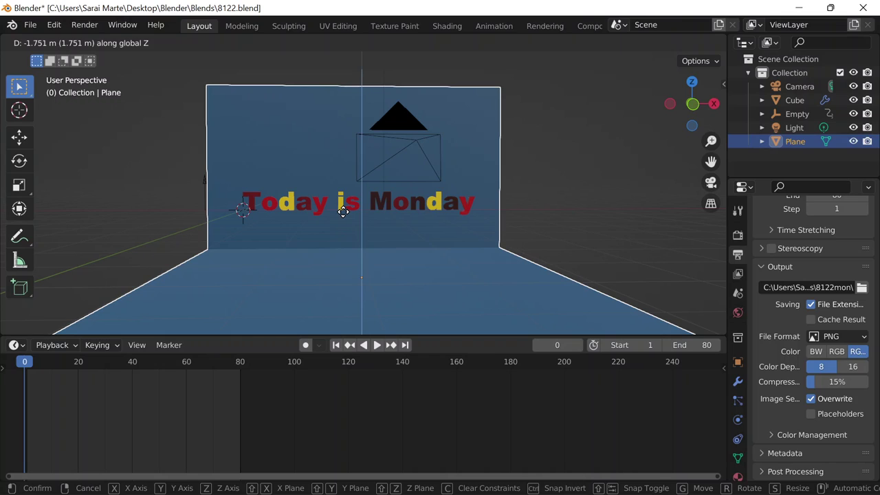
{"action": "key", "text": "z"}
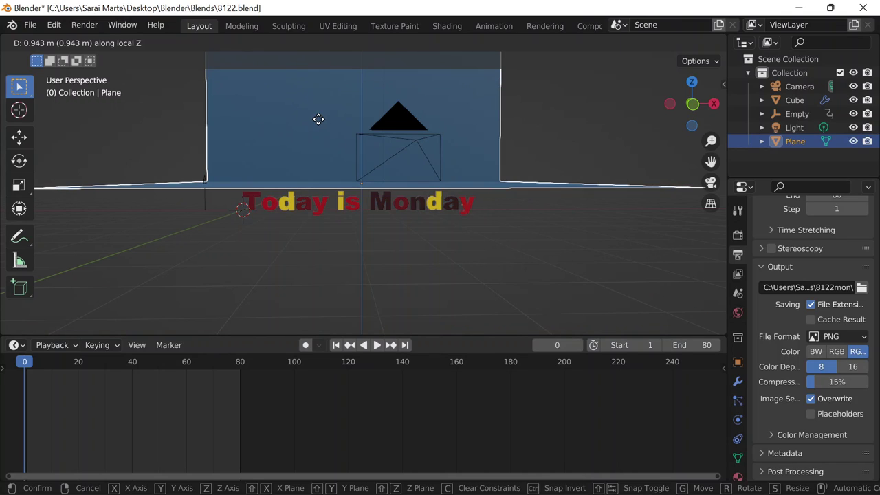
{"action": "left_click", "coordinate": [313, 174]}
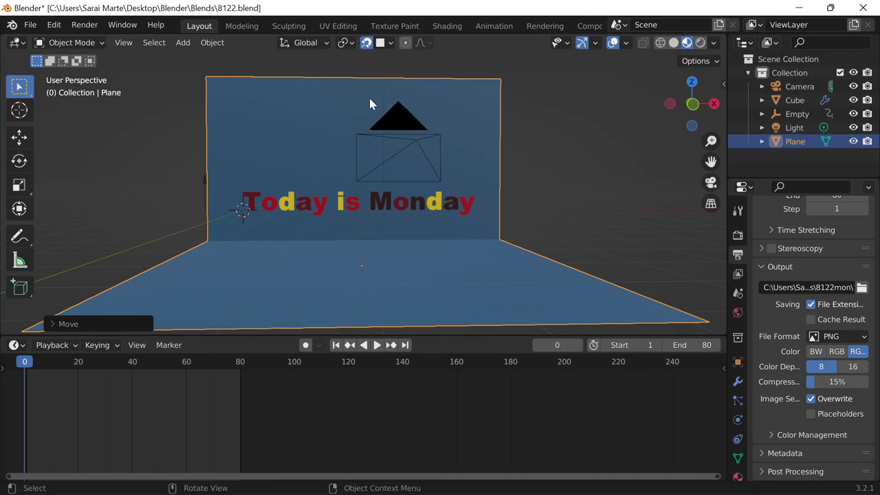
{"action": "key", "text": "g"}
{"action": "middle_click_drag", "start_coordinate": [369, 95], "coordinate": [352, 191]}
{"action": "right_click", "coordinate": [402, 254]}
{"action": "scroll", "coordinate": [386, 252], "scroll_direction": "up", "scroll_amount": 4}
{"action": "key", "text": "g"}
{"action": "key", "text": "z"}
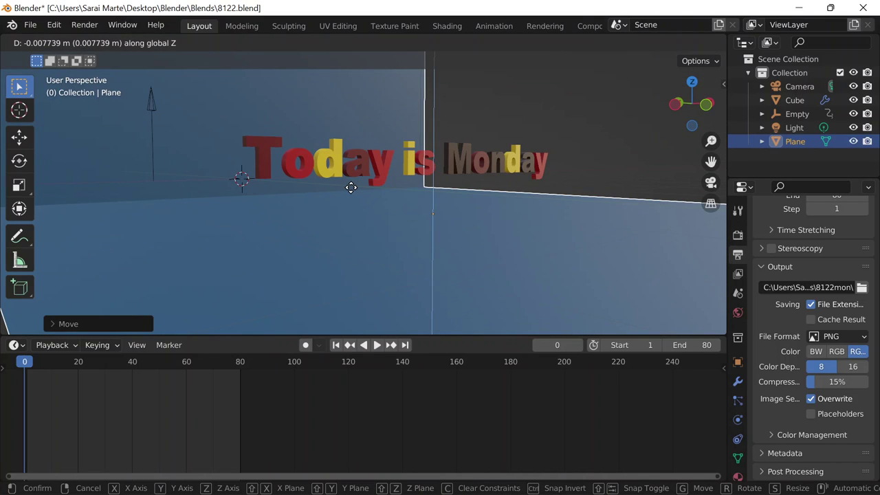
{"action": "right_click", "coordinate": [253, 206]}
Step: Set the snap target to Vertex and try moving the backdrop plane along the Z axis to meet the text
{"action": "left_click", "coordinate": [385, 43]}
{"action": "left_click", "coordinate": [362, 98]}
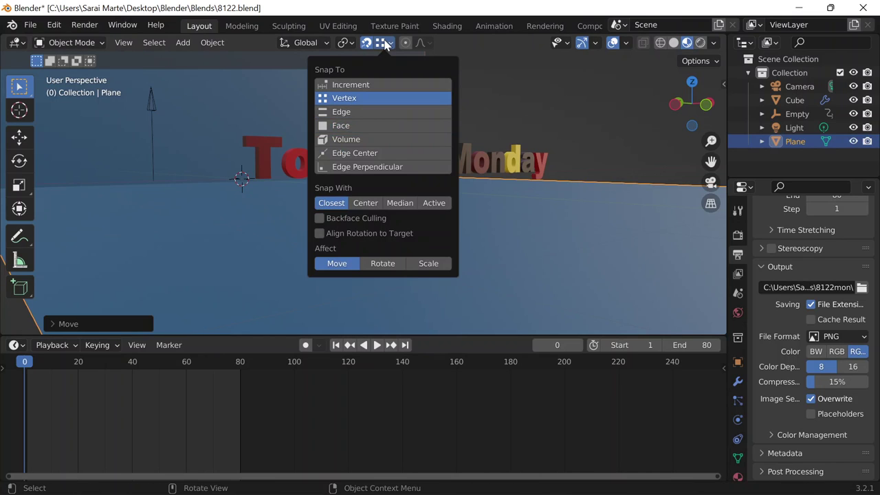
{"action": "key", "text": "g"}
{"action": "key", "text": "z"}
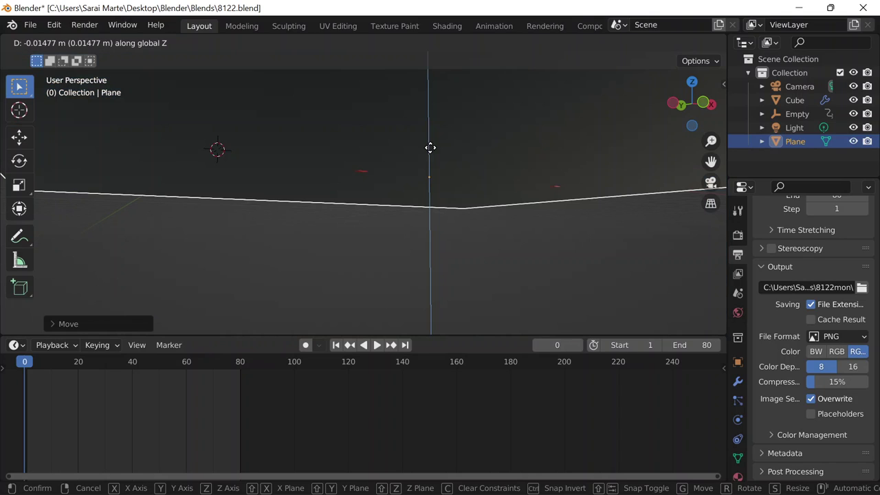
{"action": "left_click", "coordinate": [430, 151]}
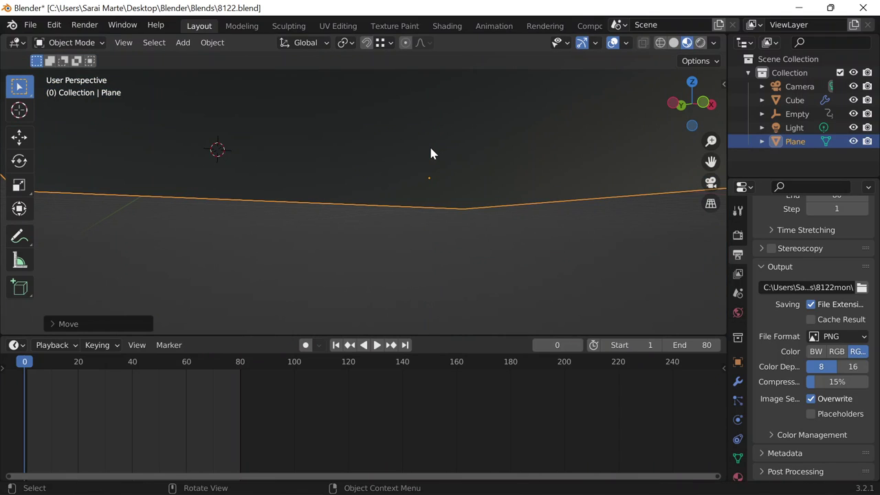
Step: With snapping off, move the backdrop plane along Z until its floor sits just beneath the letters, and check it through the camera
{"action": "key", "text": "g"}
{"action": "key", "text": "z"}
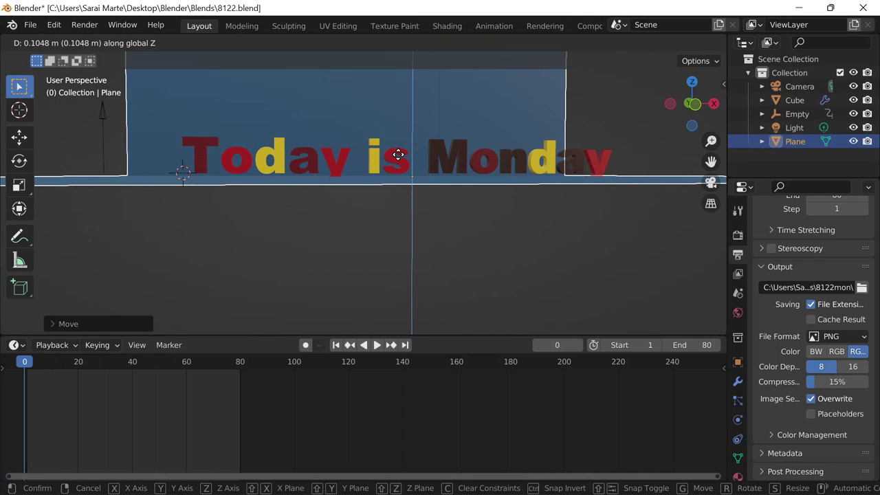
{"action": "left_click", "coordinate": [394, 211]}
{"action": "middle_click_drag", "start_coordinate": [394, 205], "coordinate": [397, 208]}
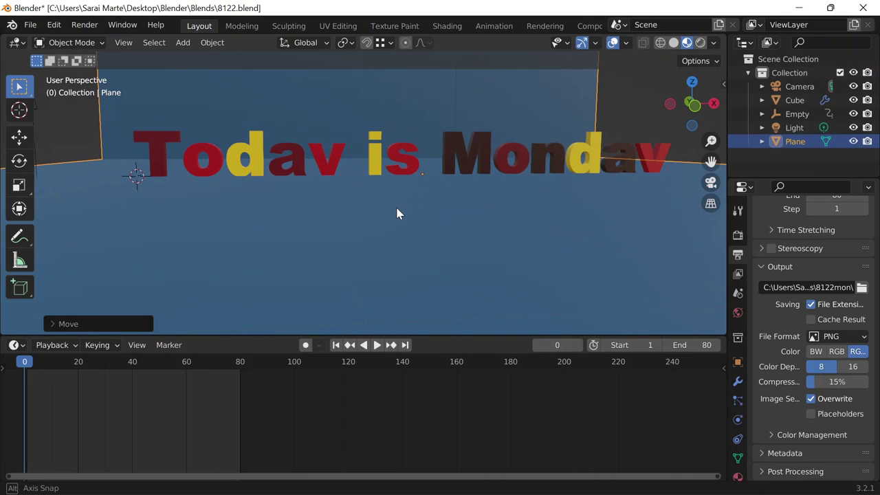
{"action": "middle_click_drag", "start_coordinate": [396, 213], "coordinate": [365, 231]}
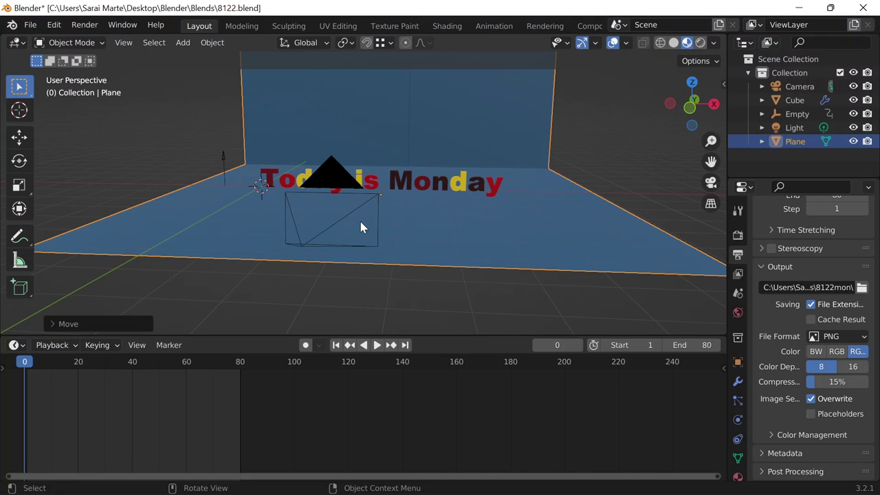
{"action": "key", "text": "KP_0"}
{"action": "scroll", "coordinate": [332, 229], "scroll_direction": "up", "scroll_amount": 3}
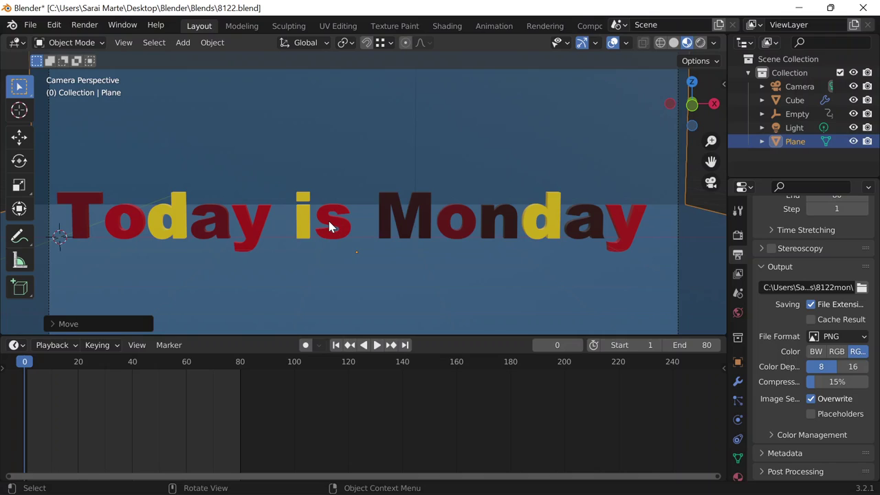
Step: Select the text and render the full animation, checking the screen recorder while the render window is open
{"action": "left_click", "coordinate": [327, 217]}
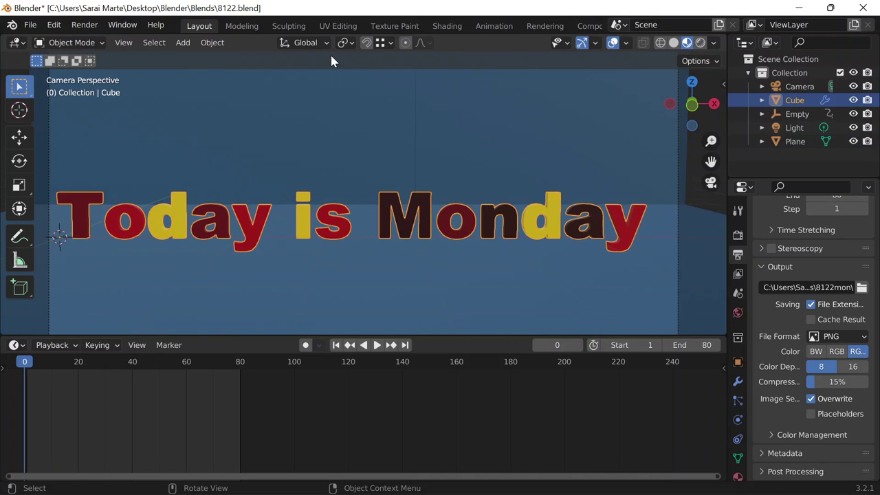
{"action": "left_click", "coordinate": [85, 25]}
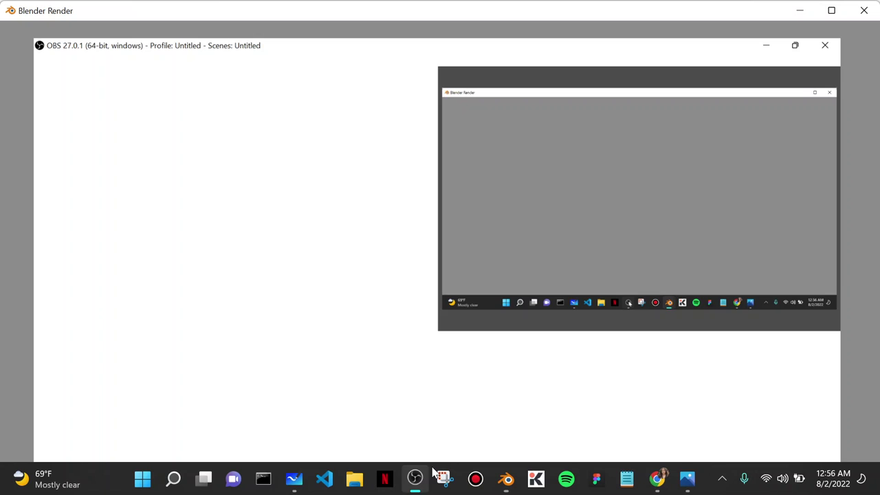
{"action": "left_click", "coordinate": [416, 477]}
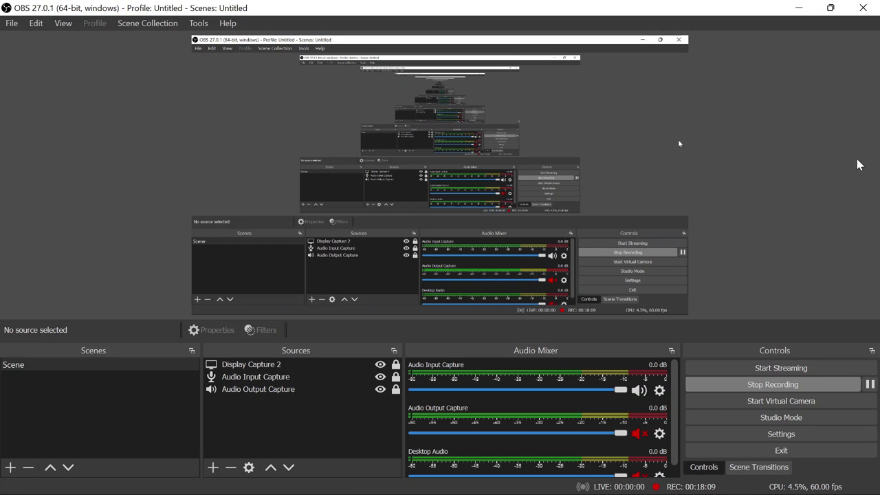
{"action": "left_click", "coordinate": [798, 8]}
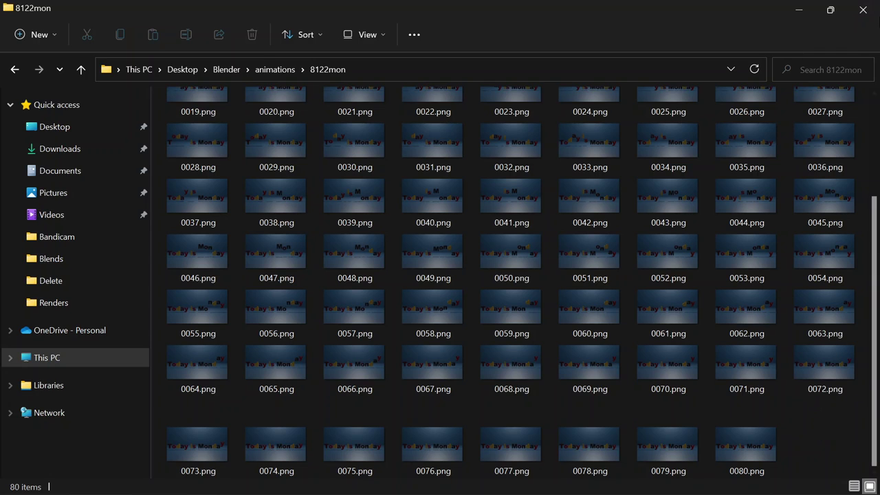
Step: Put away File Explorer and the browser, inspect the rendered frame 80 up close, and close the render window
{"action": "left_click", "coordinate": [862, 9]}
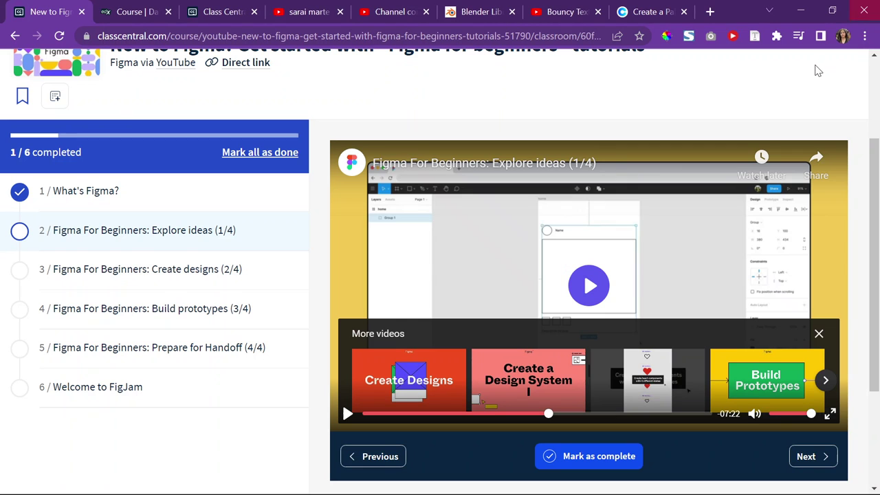
{"action": "left_click", "coordinate": [804, 12]}
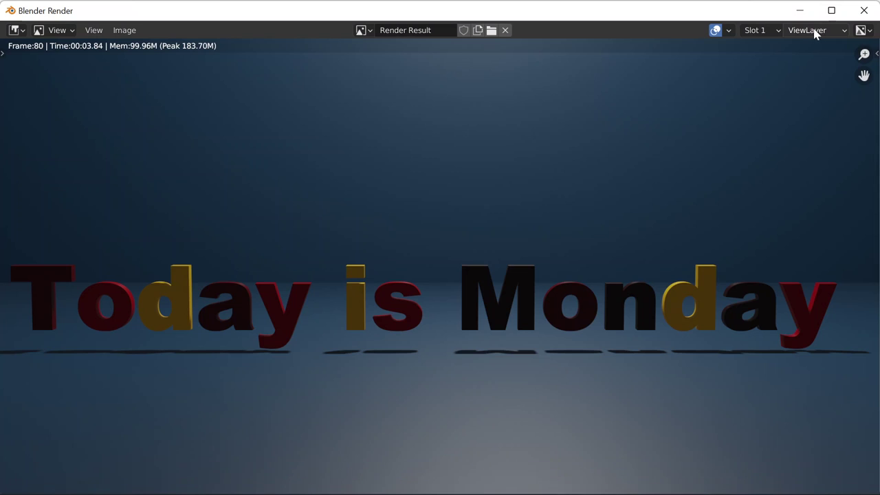
{"action": "scroll", "coordinate": [692, 195], "scroll_direction": "down", "scroll_amount": 3}
{"action": "scroll", "coordinate": [618, 227], "scroll_direction": "up", "scroll_amount": 4}
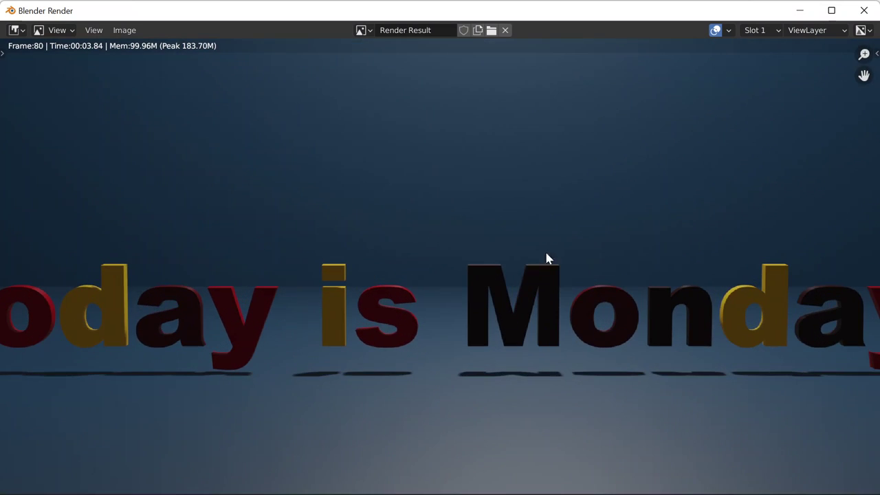
{"action": "scroll", "coordinate": [398, 332], "scroll_direction": "down", "scroll_amount": 1}
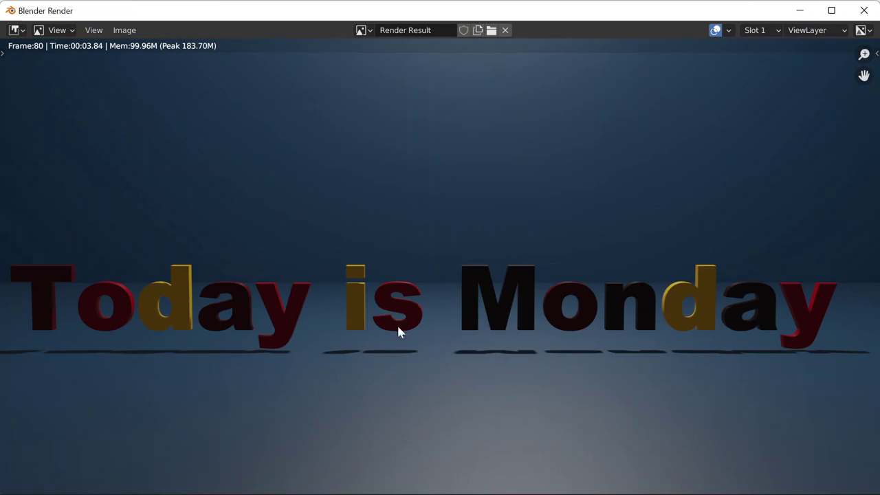
{"action": "left_click", "coordinate": [864, 10]}
Step: Open a Video Editing workspace for assembling the rendered frames
{"action": "scroll", "coordinate": [512, 26], "scroll_direction": "down", "scroll_amount": 5}
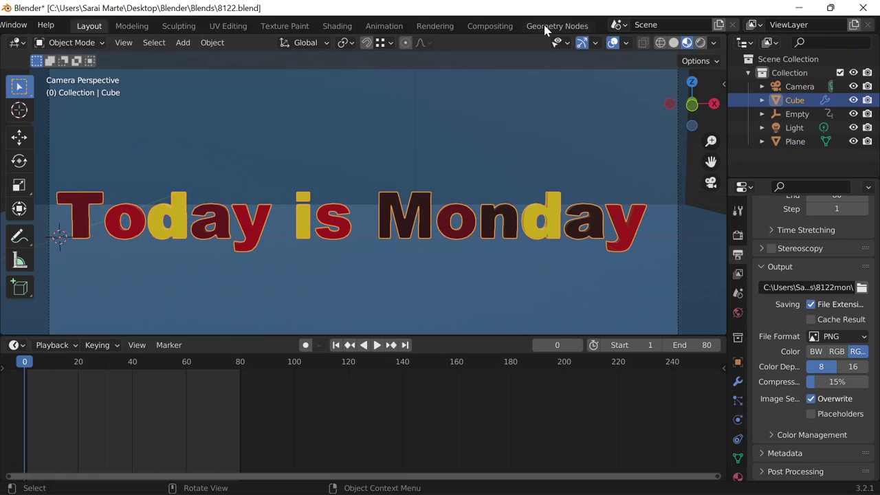
{"action": "left_click", "coordinate": [574, 27]}
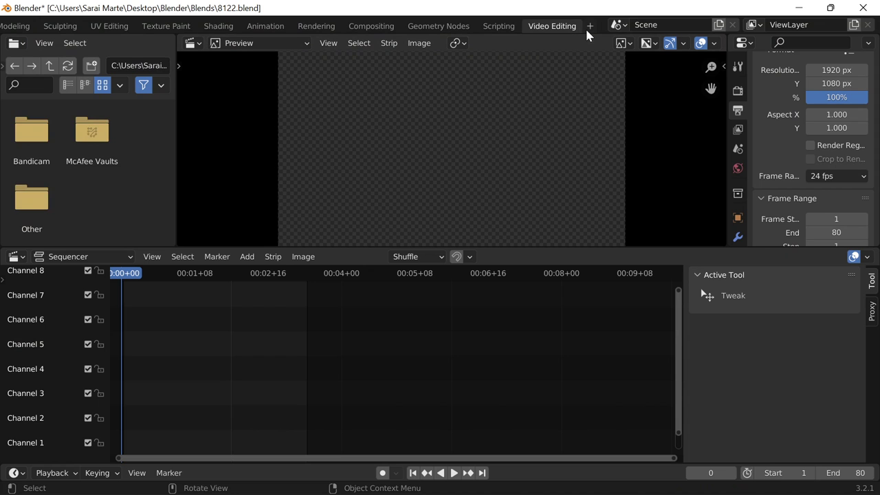
{"action": "left_click", "coordinate": [590, 27]}
{"action": "mouse_move", "coordinate": [562, 107]}
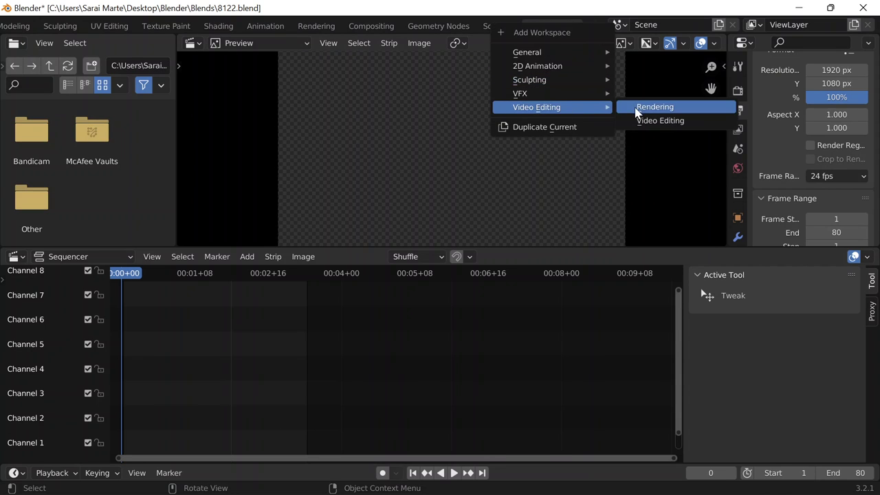
{"action": "left_click", "coordinate": [639, 120]}
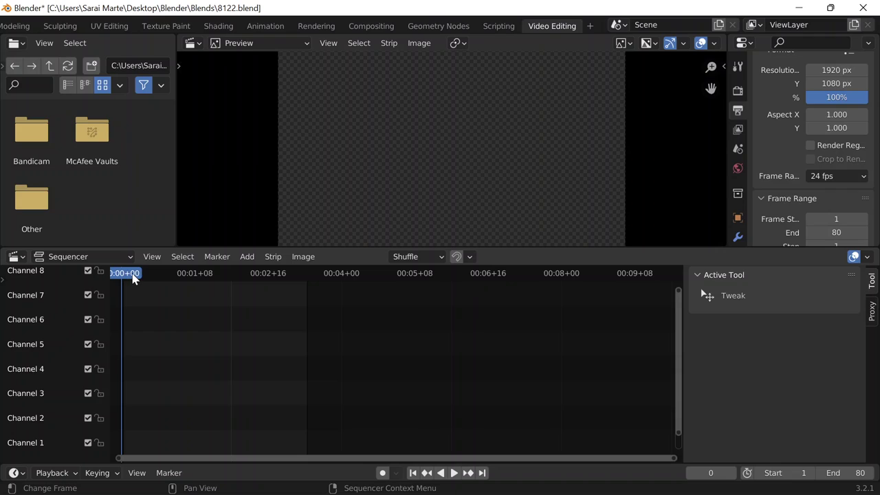
Step: Start adding an image sequence to the sequencer and browse to the 8122mon folder under Desktop\Blender\animations
{"action": "left_click", "coordinate": [255, 259]}
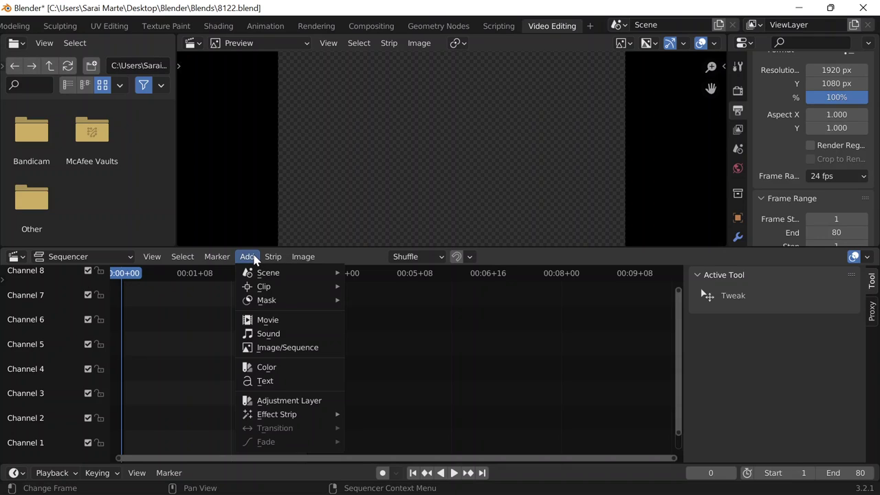
{"action": "left_click", "coordinate": [286, 348]}
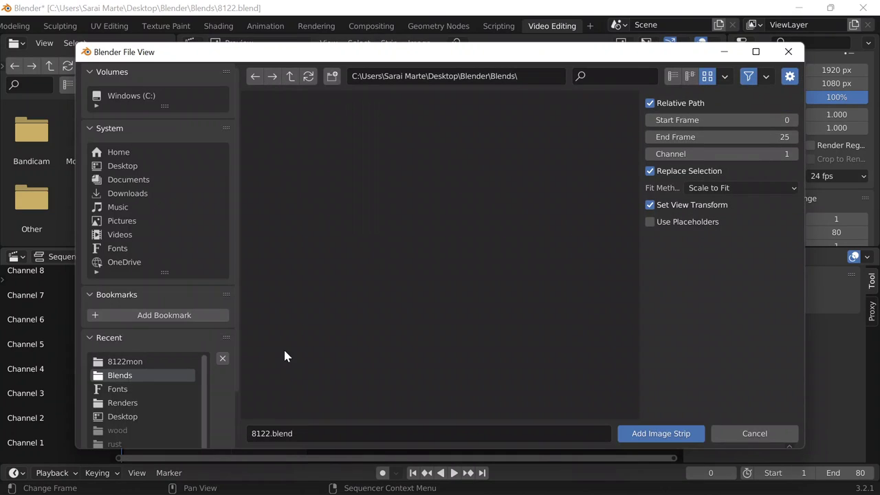
{"action": "left_click", "coordinate": [180, 167]}
{"action": "double_click", "coordinate": [295, 163]}
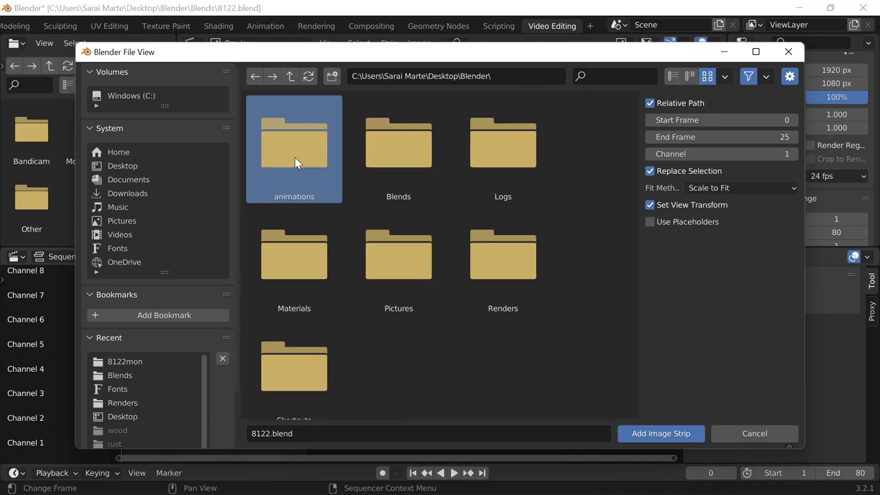
{"action": "double_click", "coordinate": [295, 162]}
{"action": "double_click", "coordinate": [295, 162]}
Step: Select all the rendered PNG frames in the 8122mon folder and add them as an image strip on channel 1
{"action": "left_click", "coordinate": [298, 164]}
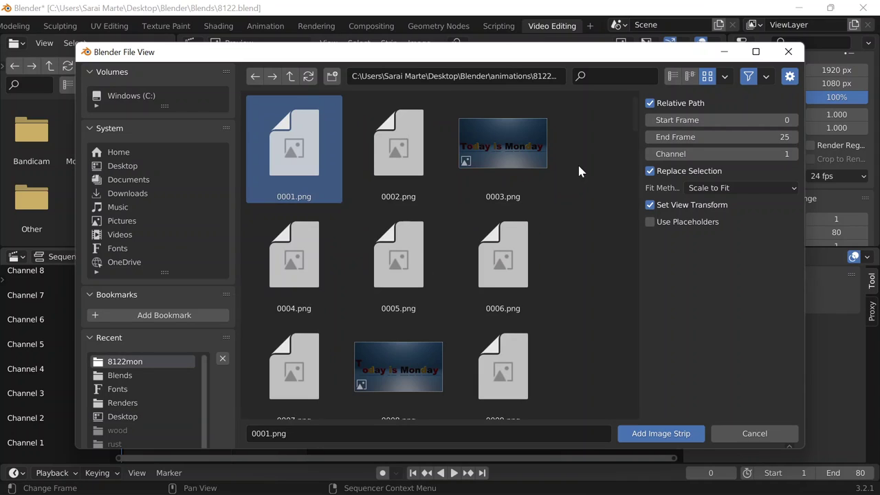
{"action": "scroll", "coordinate": [619, 261], "scroll_direction": "down", "scroll_amount": 10}
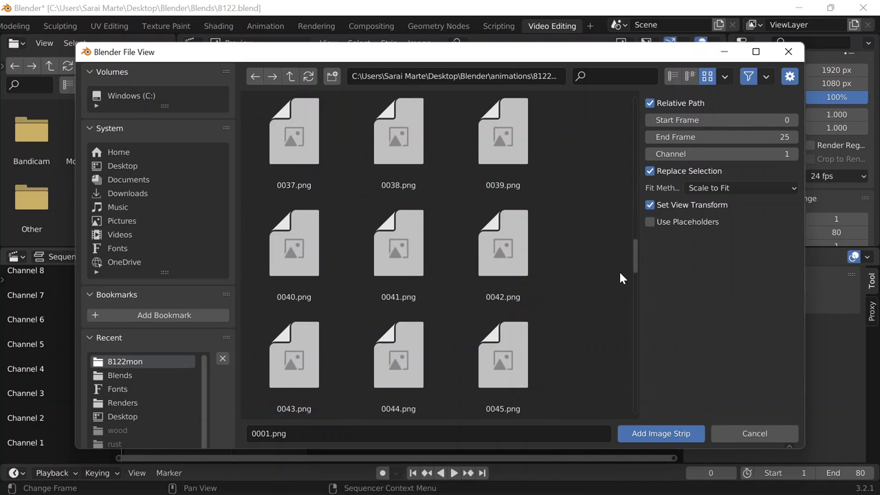
{"action": "scroll", "coordinate": [465, 383], "scroll_direction": "down", "scroll_amount": 10}
{"action": "scroll", "coordinate": [407, 363], "scroll_direction": "up", "scroll_amount": 20}
{"action": "key", "text": "a"}
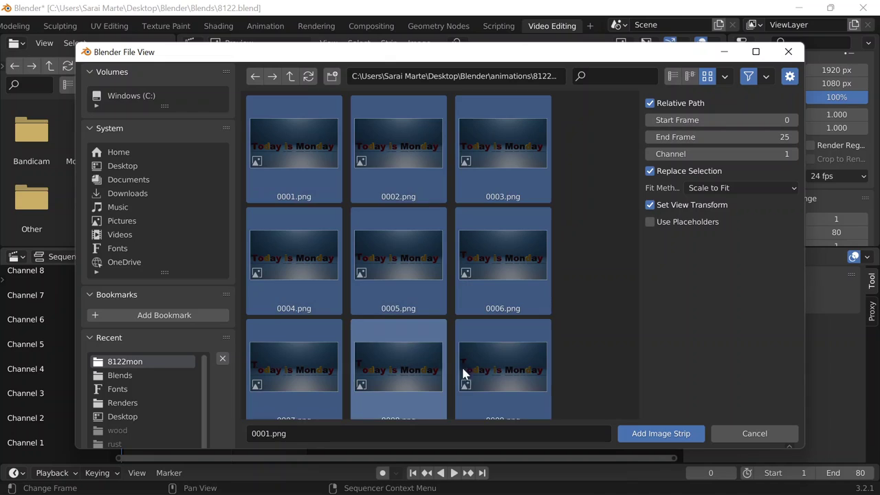
{"action": "left_click", "coordinate": [661, 434]}
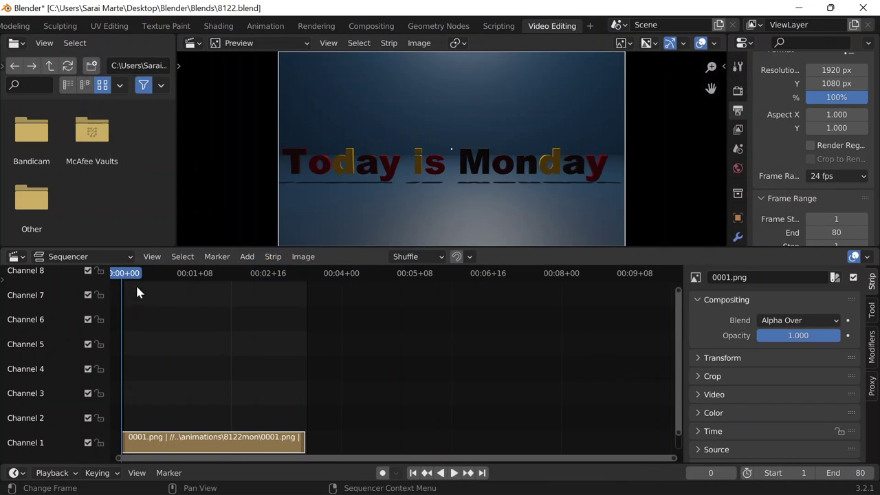
Step: Play the image strip in the sequencer to preview the bouncing letters, return to frame 0 and stop playback
{"action": "key", "text": "space"}
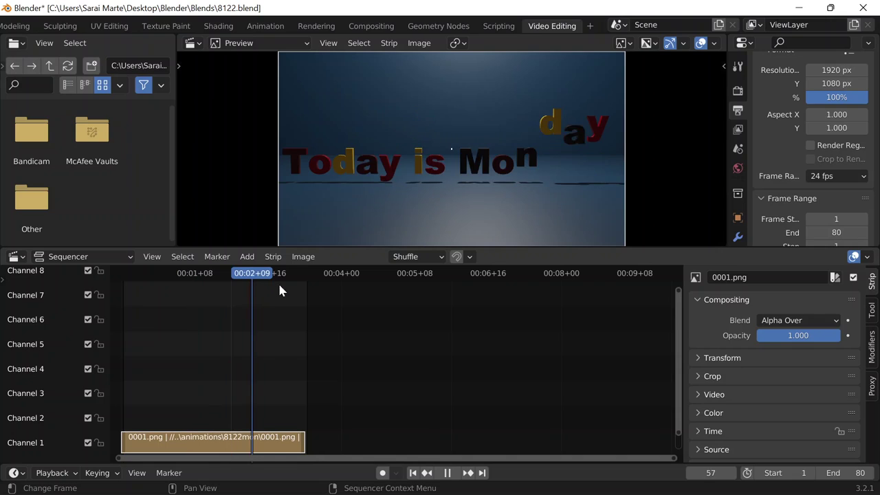
{"action": "left_click_drag", "start_coordinate": [273, 287], "coordinate": [122, 288]}
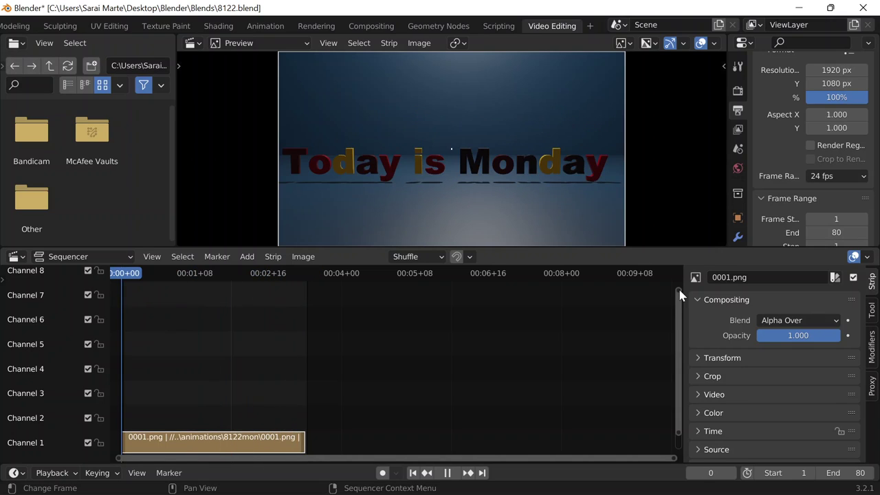
{"action": "key", "text": "space"}
Step: Create a new folder named video inside 8122mon and set it as the render output folder
{"action": "scroll", "coordinate": [796, 103], "scroll_direction": "down", "scroll_amount": 5}
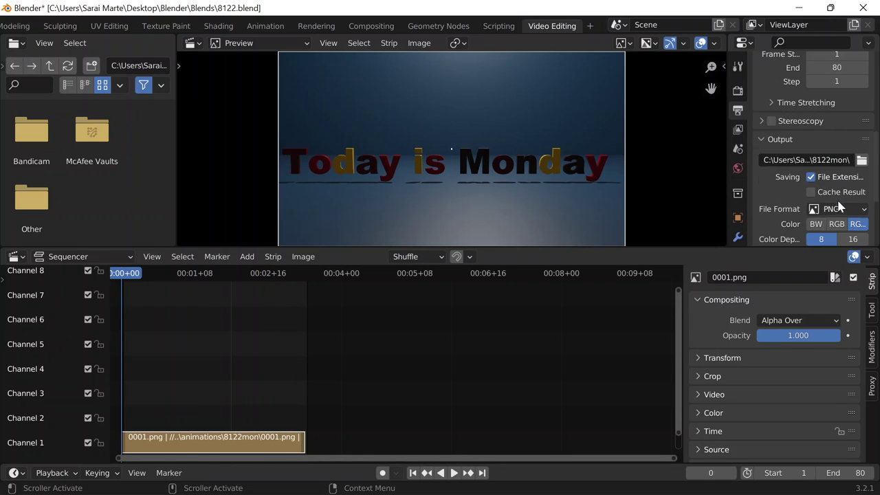
{"action": "scroll", "coordinate": [838, 206], "scroll_direction": "down", "scroll_amount": 1}
{"action": "left_click", "coordinate": [861, 141]}
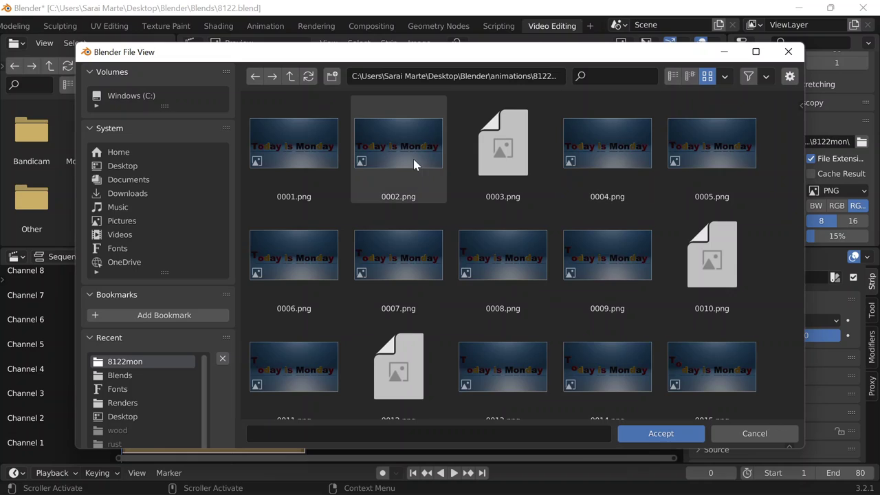
{"action": "left_click", "coordinate": [332, 78]}
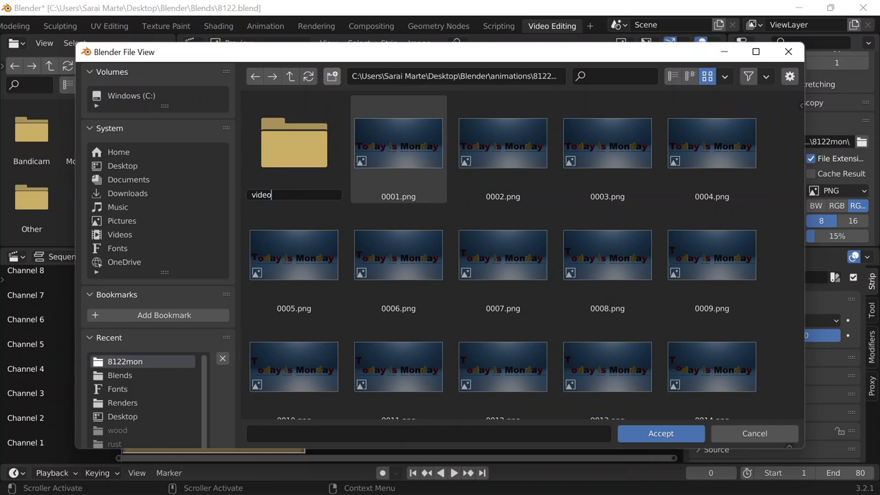
{"action": "key", "text": "Return"}
{"action": "double_click", "coordinate": [301, 159]}
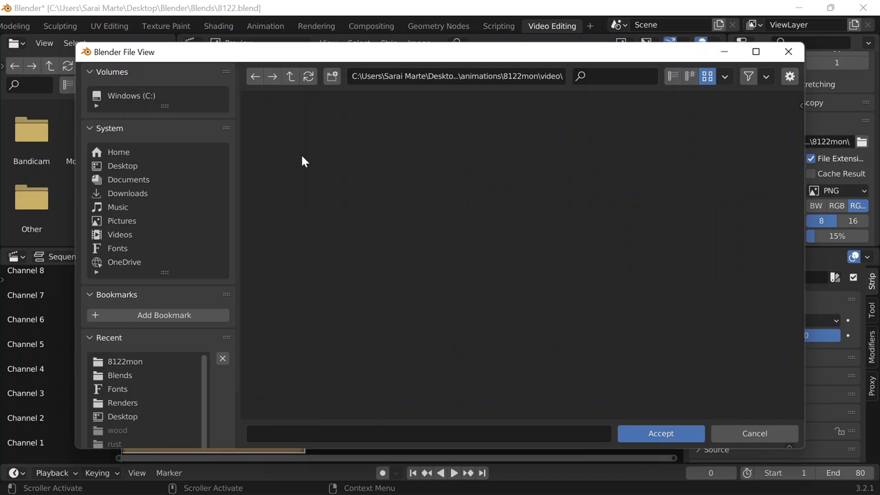
{"action": "left_click", "coordinate": [660, 433]}
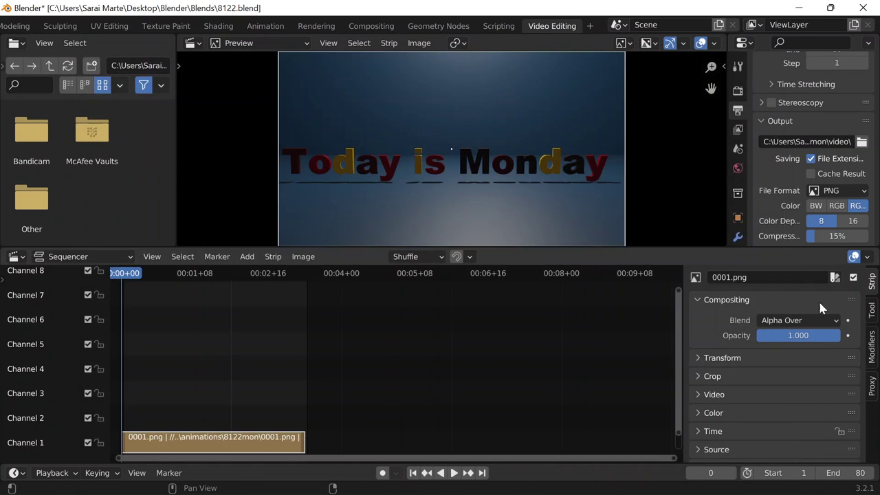
Step: Set the output to FFmpeg Video with an MPEG-4 container and High Quality output
{"action": "scroll", "coordinate": [811, 165], "scroll_direction": "down", "scroll_amount": 2}
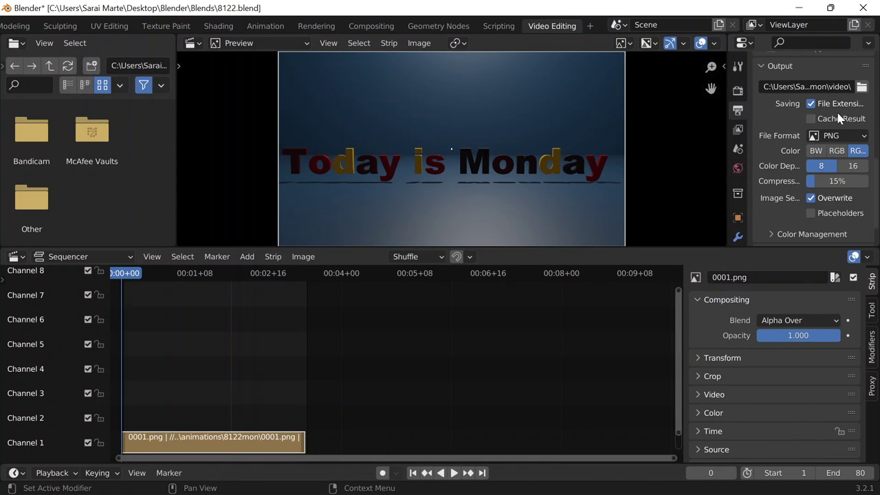
{"action": "left_click", "coordinate": [811, 136]}
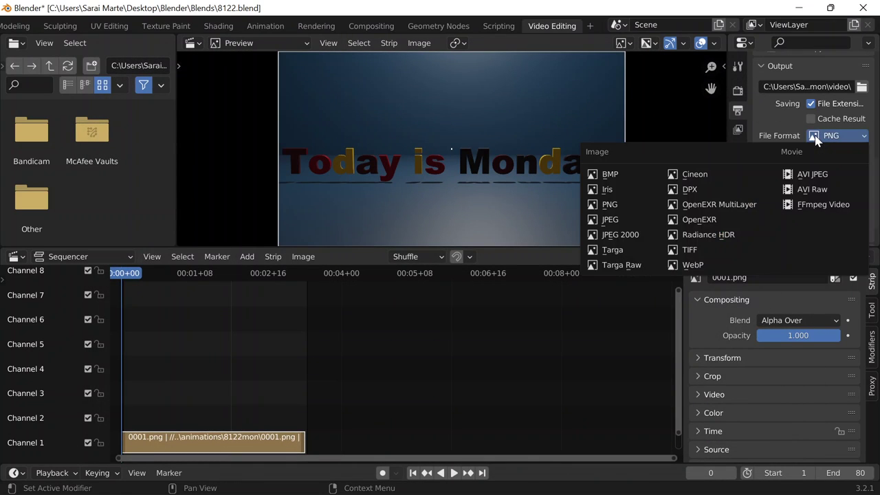
{"action": "left_click", "coordinate": [801, 216]}
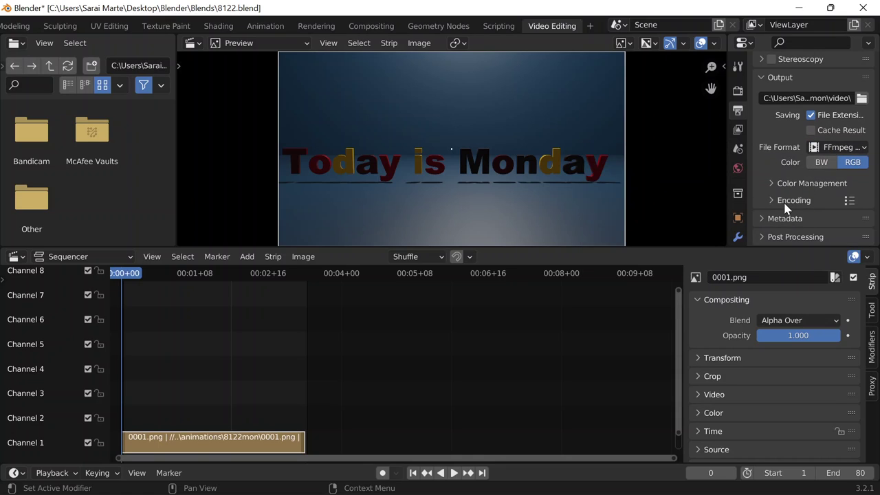
{"action": "left_click", "coordinate": [785, 205]}
{"action": "scroll", "coordinate": [820, 177], "scroll_direction": "down", "scroll_amount": 2}
{"action": "left_click", "coordinate": [829, 165]}
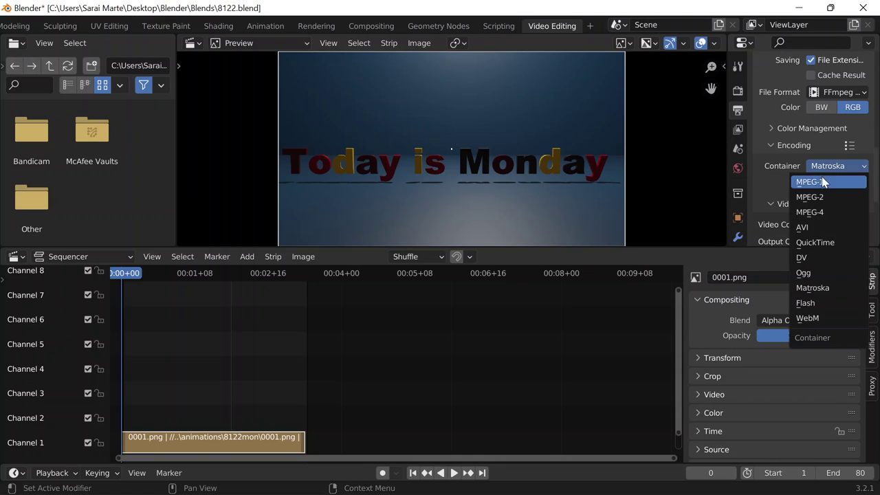
{"action": "left_click", "coordinate": [825, 212]}
{"action": "scroll", "coordinate": [789, 163], "scroll_direction": "down", "scroll_amount": 3}
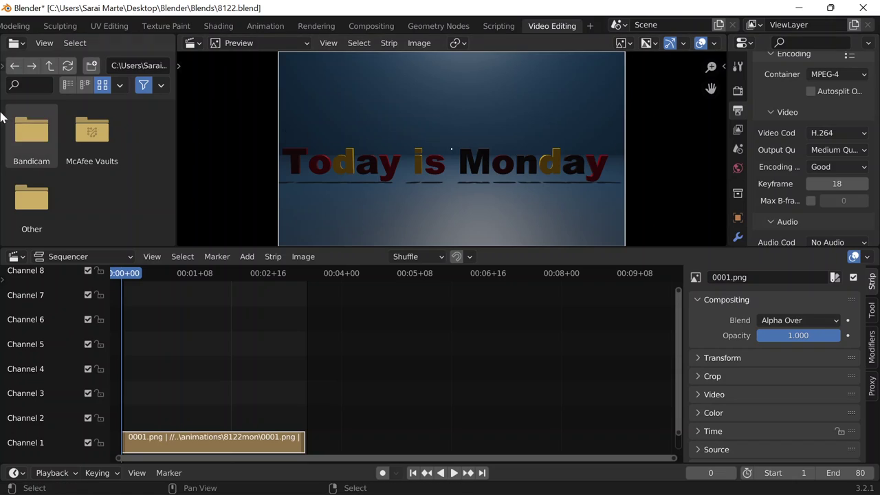
{"action": "left_click", "coordinate": [828, 150]}
{"action": "left_click", "coordinate": [790, 212]}
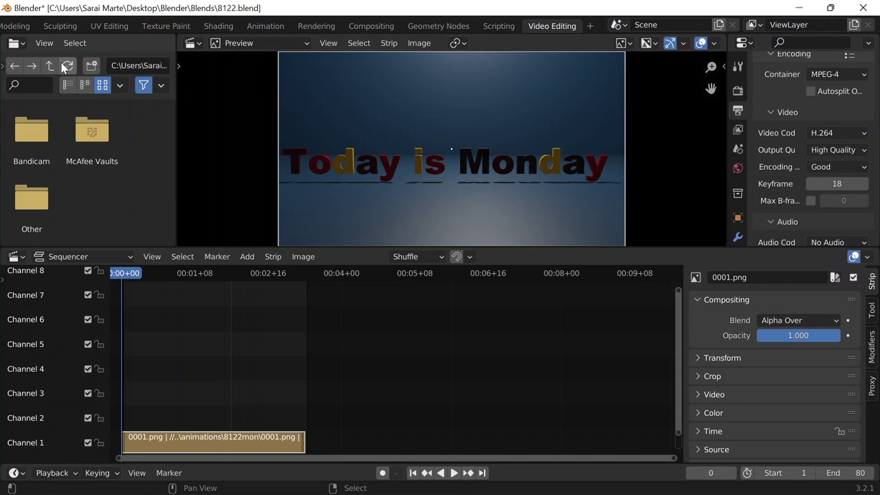
Step: Save the blend file and render the sequence as an animation
{"action": "key", "text": "ctrl+s"}
{"action": "scroll", "coordinate": [75, 27], "scroll_direction": "up", "scroll_amount": 5}
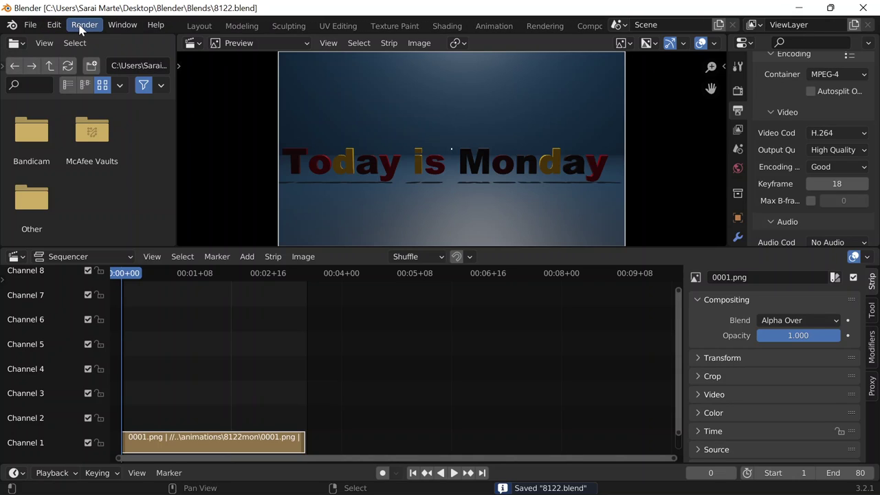
{"action": "scroll", "coordinate": [76, 28], "scroll_direction": "down", "scroll_amount": 2}
{"action": "scroll", "coordinate": [80, 29], "scroll_direction": "up", "scroll_amount": 2}
{"action": "left_click", "coordinate": [81, 27]}
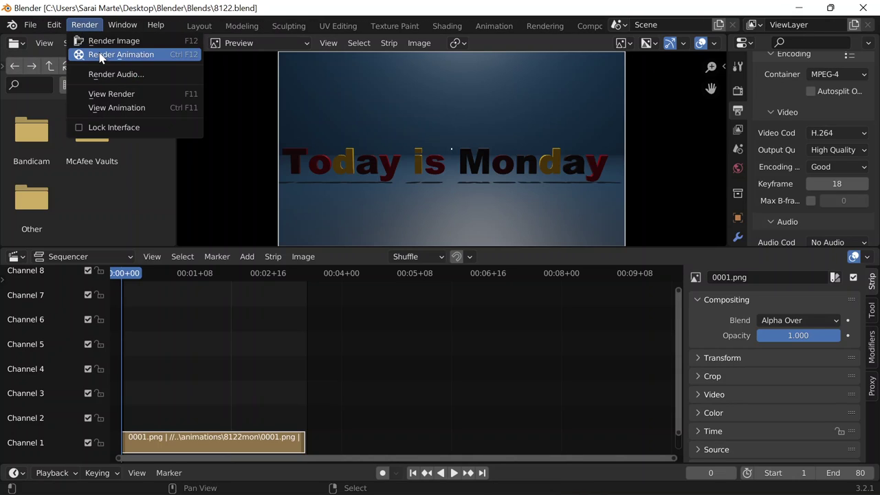
{"action": "left_click", "coordinate": [99, 55]}
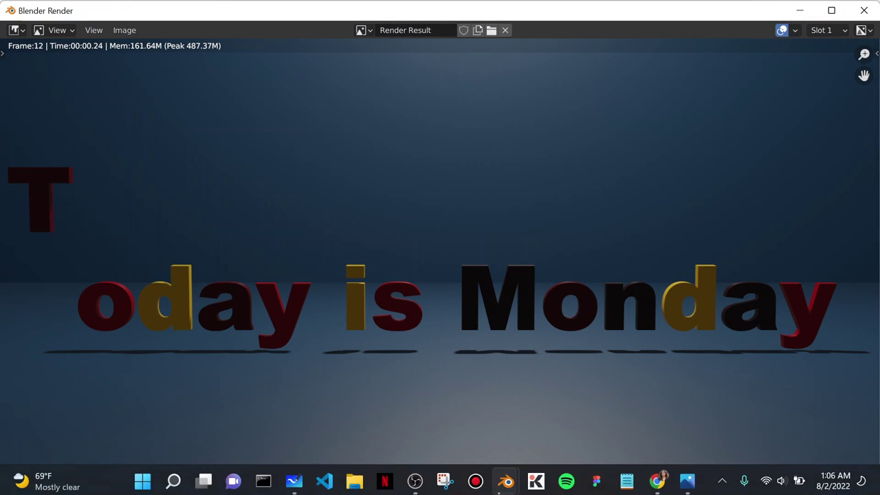
{"action": "mouse_move", "coordinate": [306, 477]}
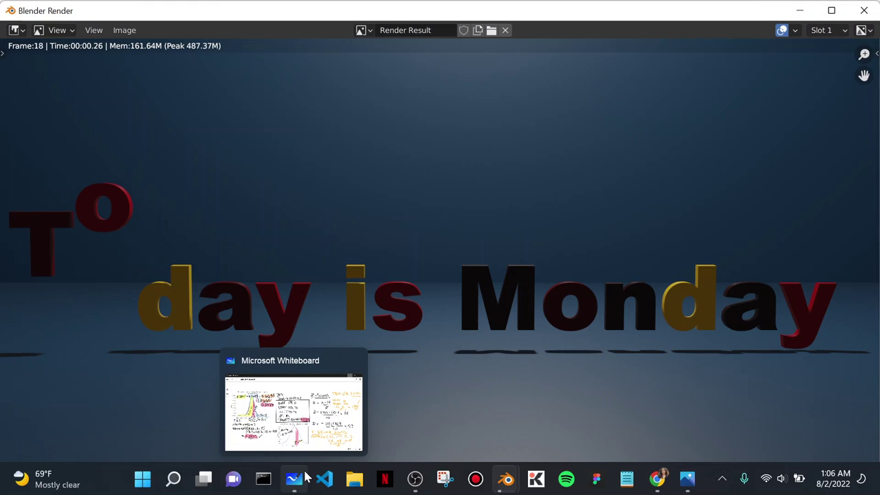